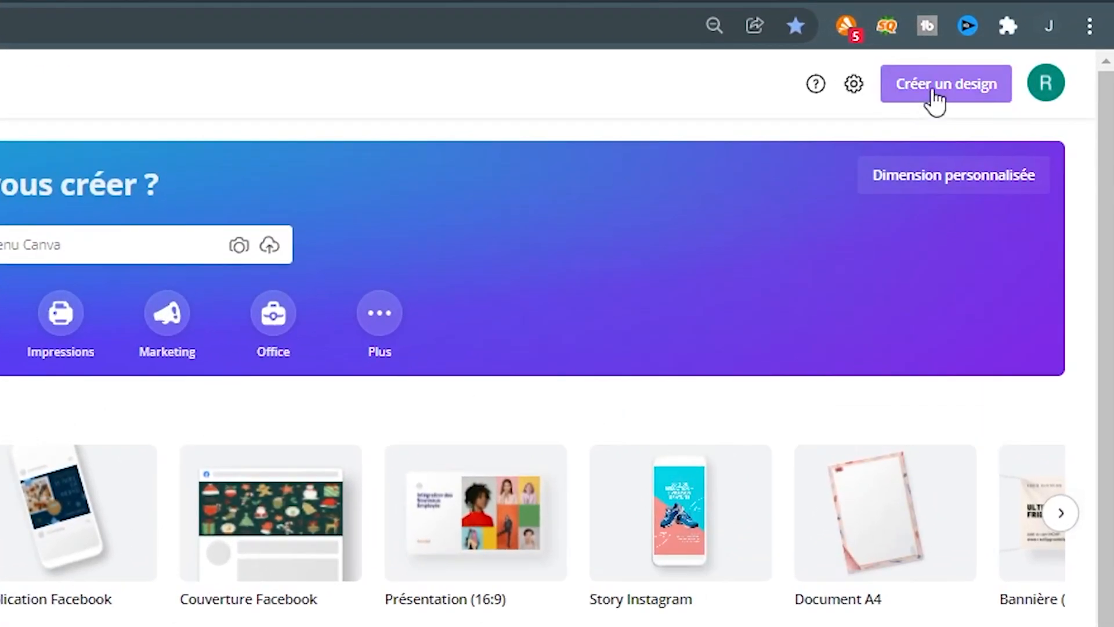
- Create a new blank design with the custom size 1920 x 1080 px
click(934, 90)
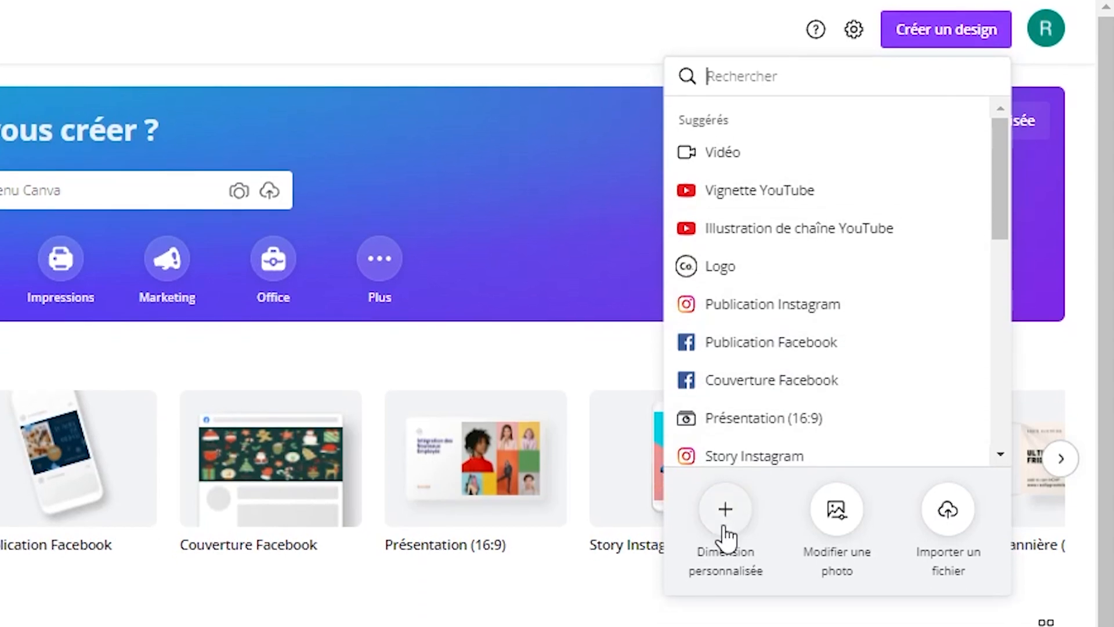
click(725, 518)
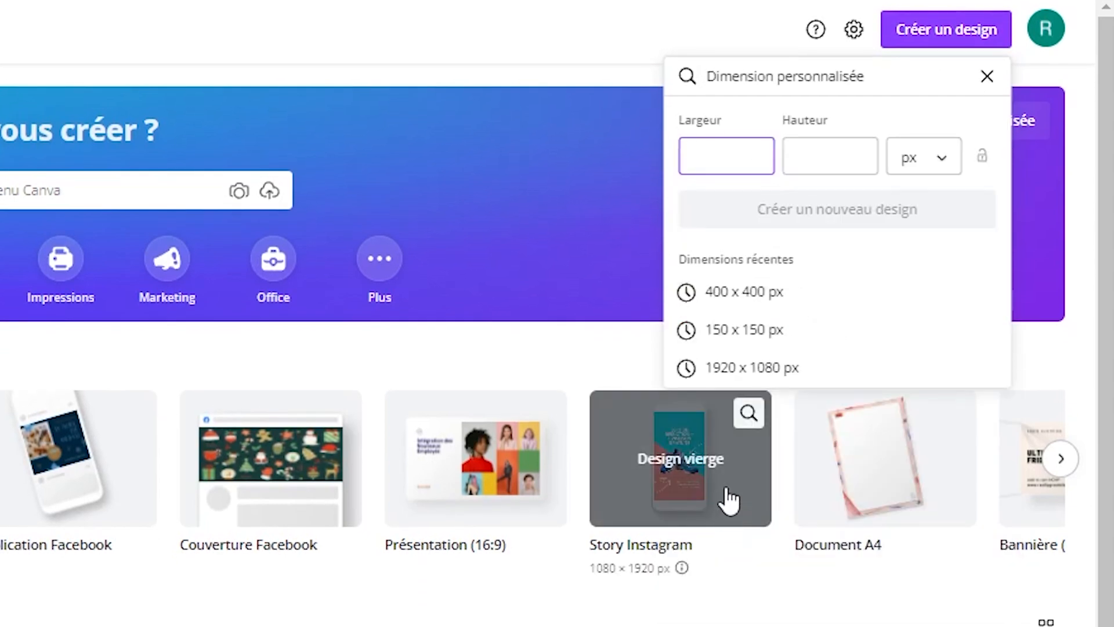
click(746, 373)
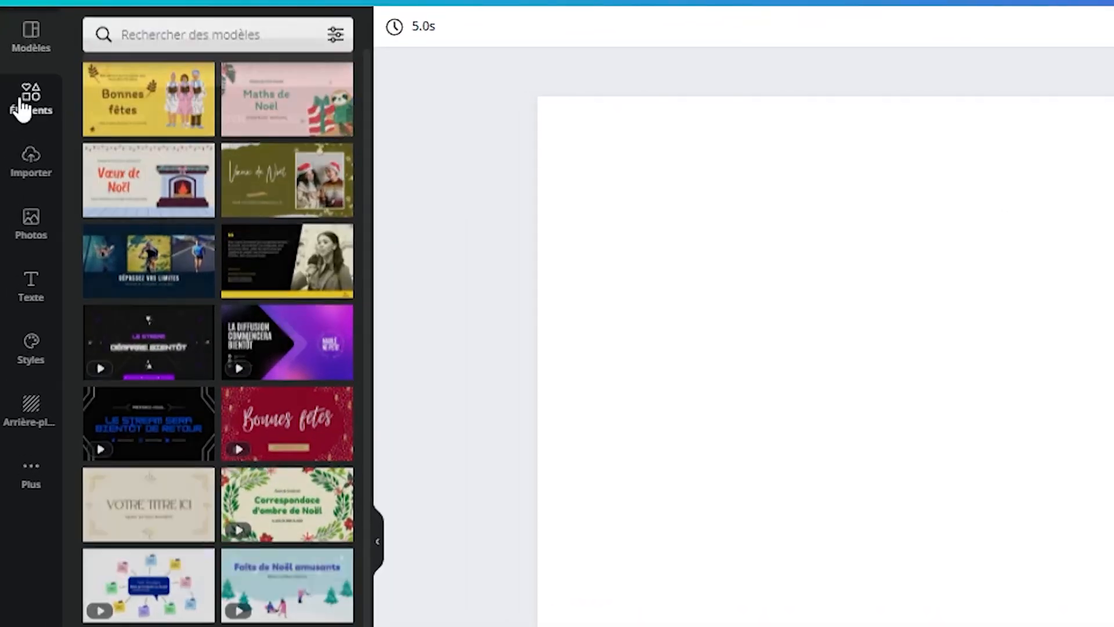
- Search the elements for "rectangle" and place the plain solid square on the blank page
click(22, 107)
click(134, 39)
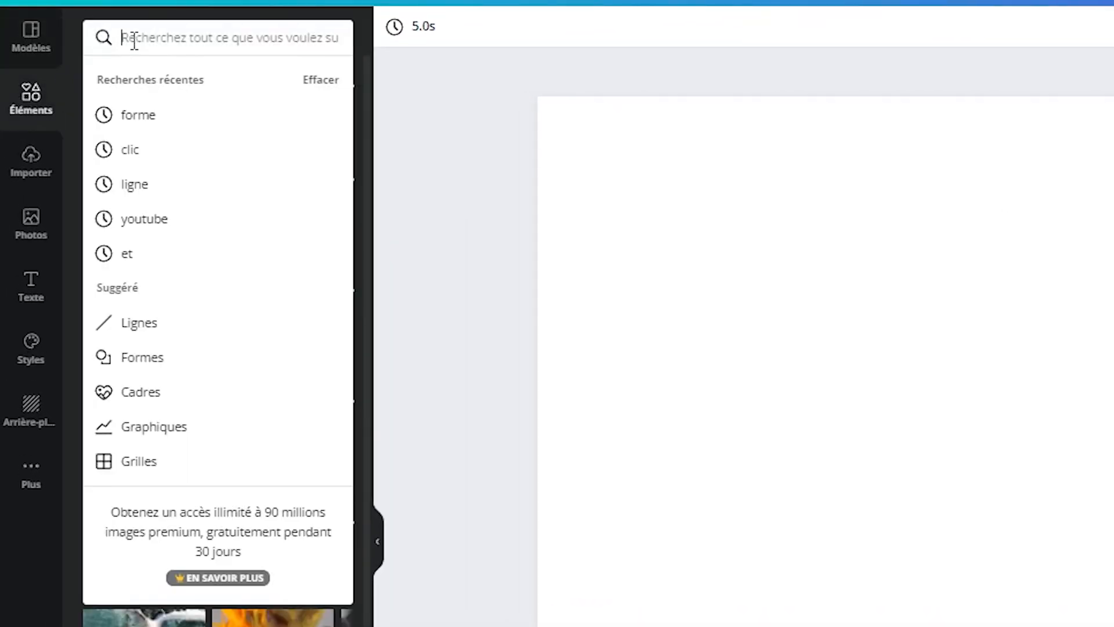
text(rectangle)
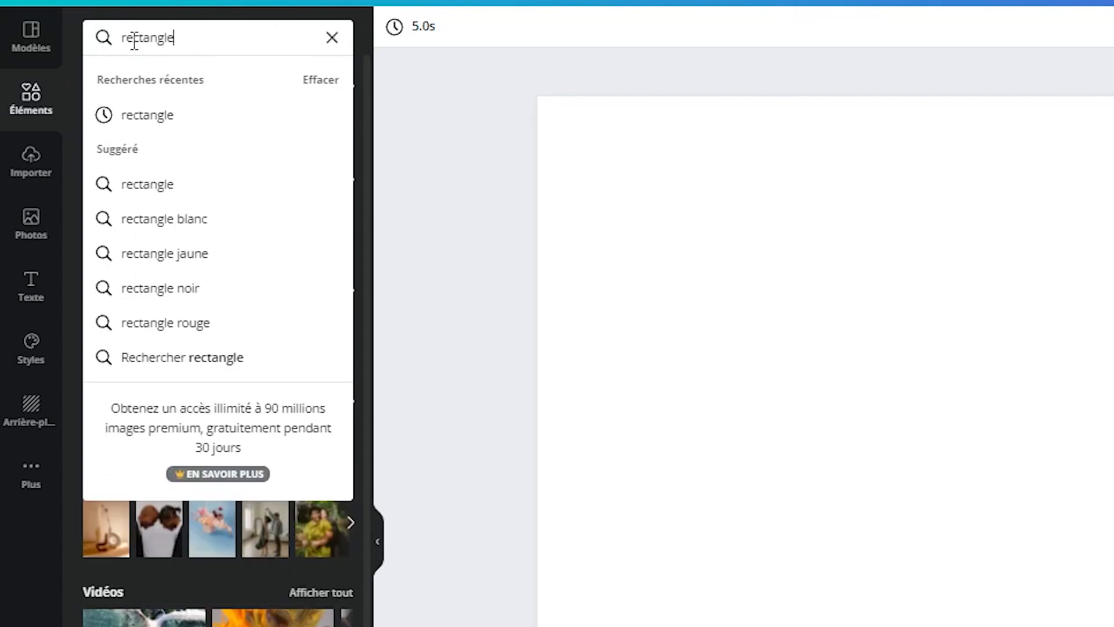
key(Return)
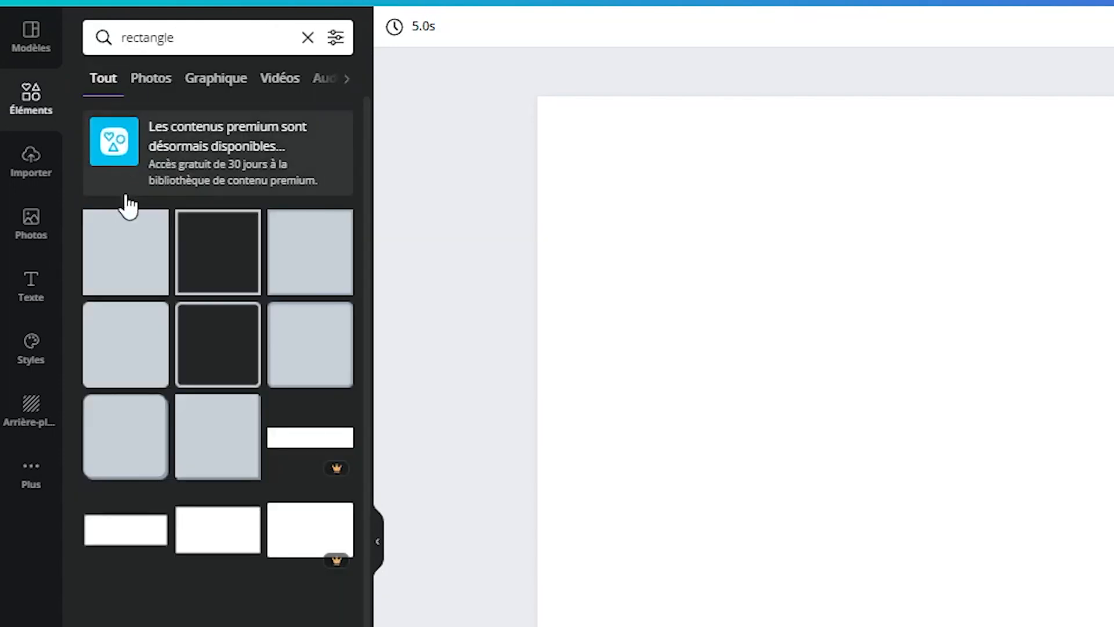
drag(123, 255, 1021, 388)
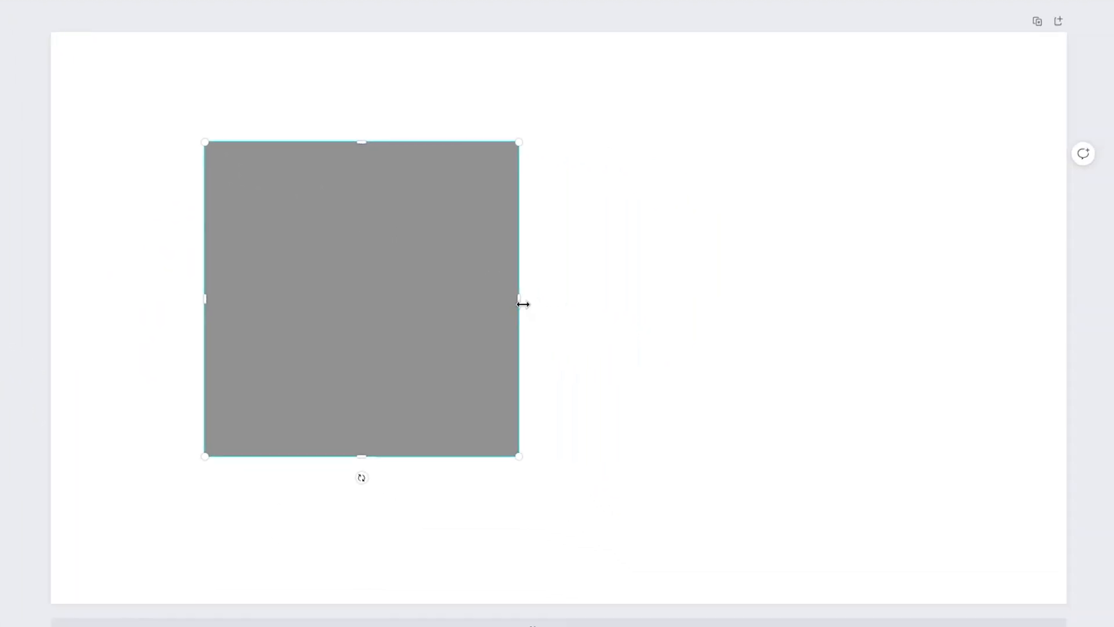
- Stretch the grey square to all four page edges so that it covers the whole page
drag(519, 299, 1067, 363)
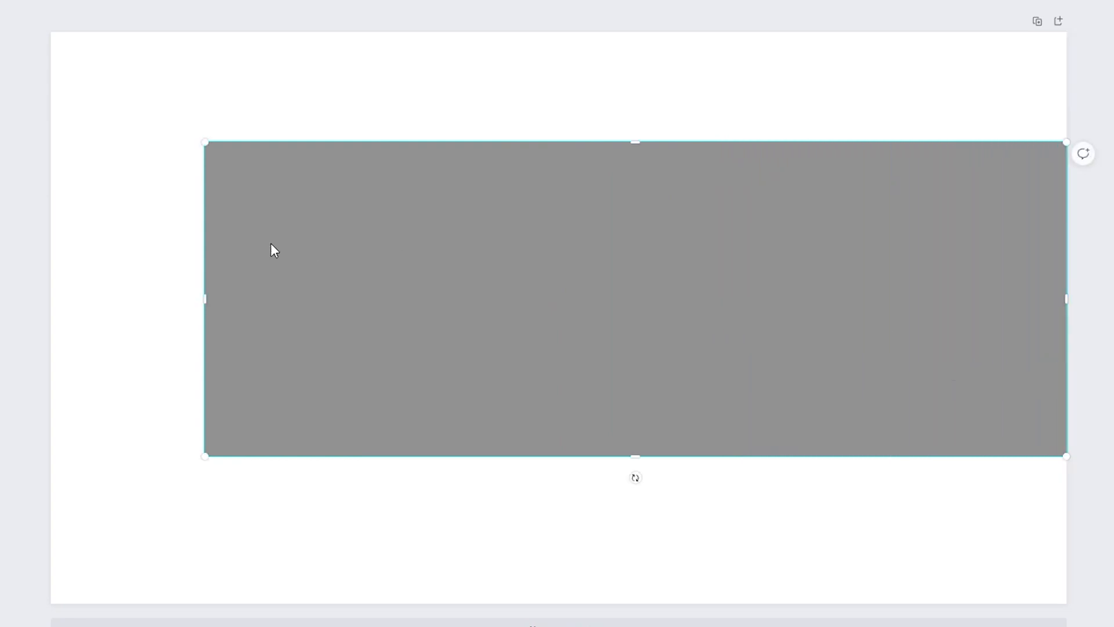
drag(205, 299, 51, 300)
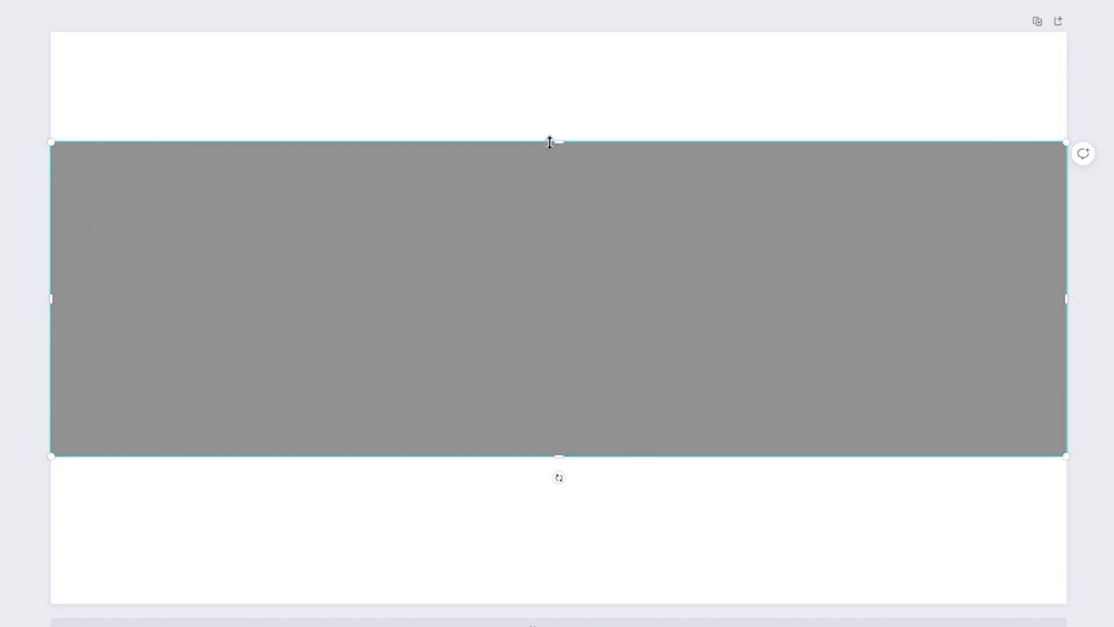
drag(563, 135, 590, 32)
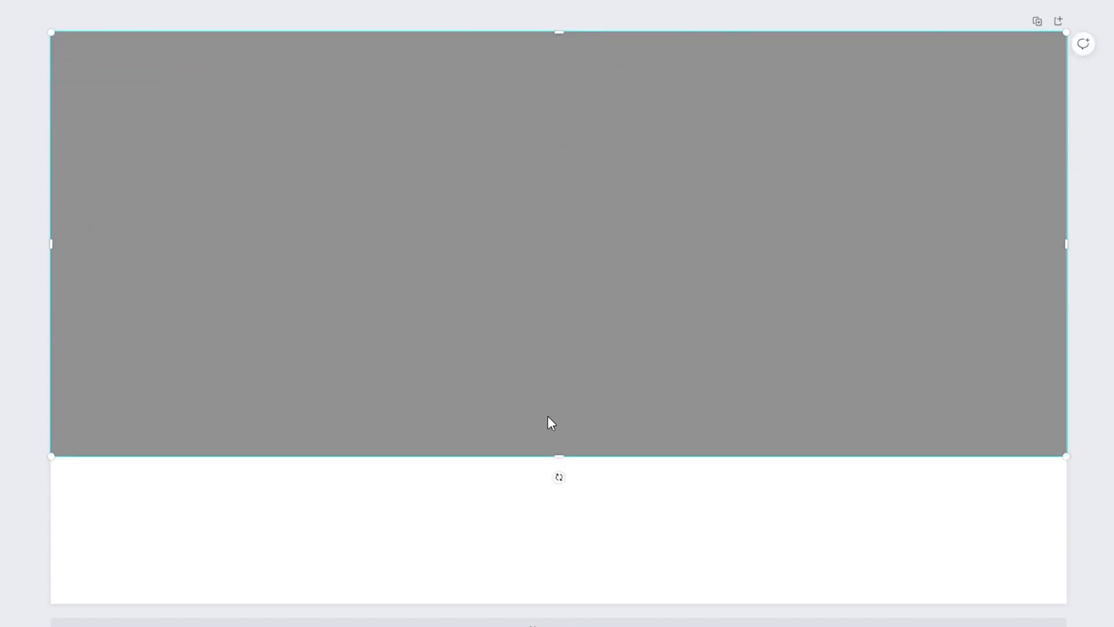
drag(557, 458, 547, 603)
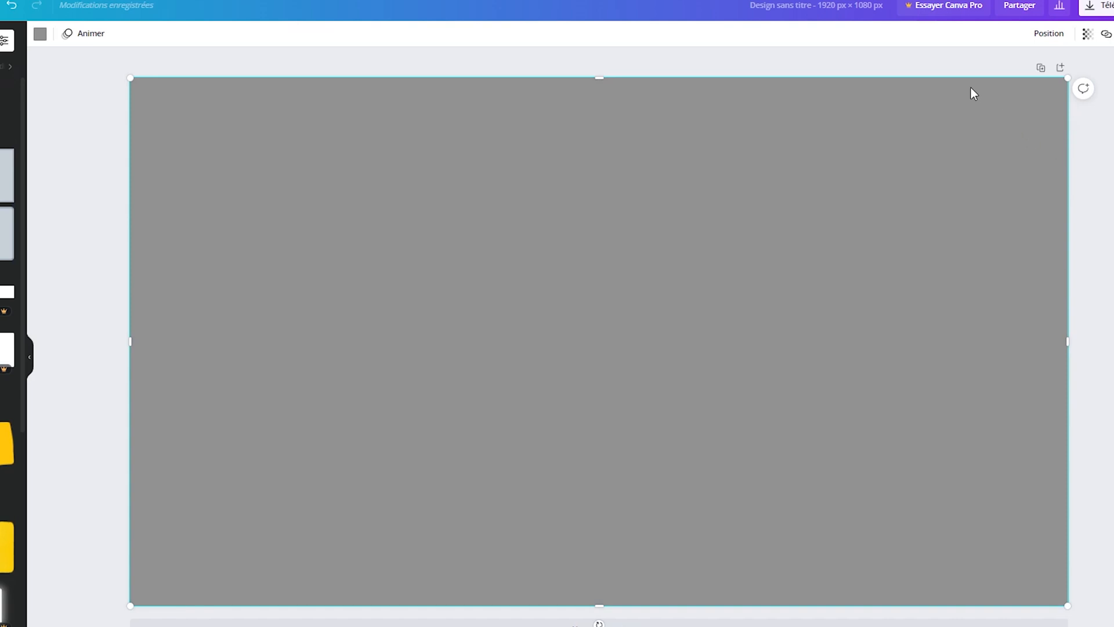
click(77, 260)
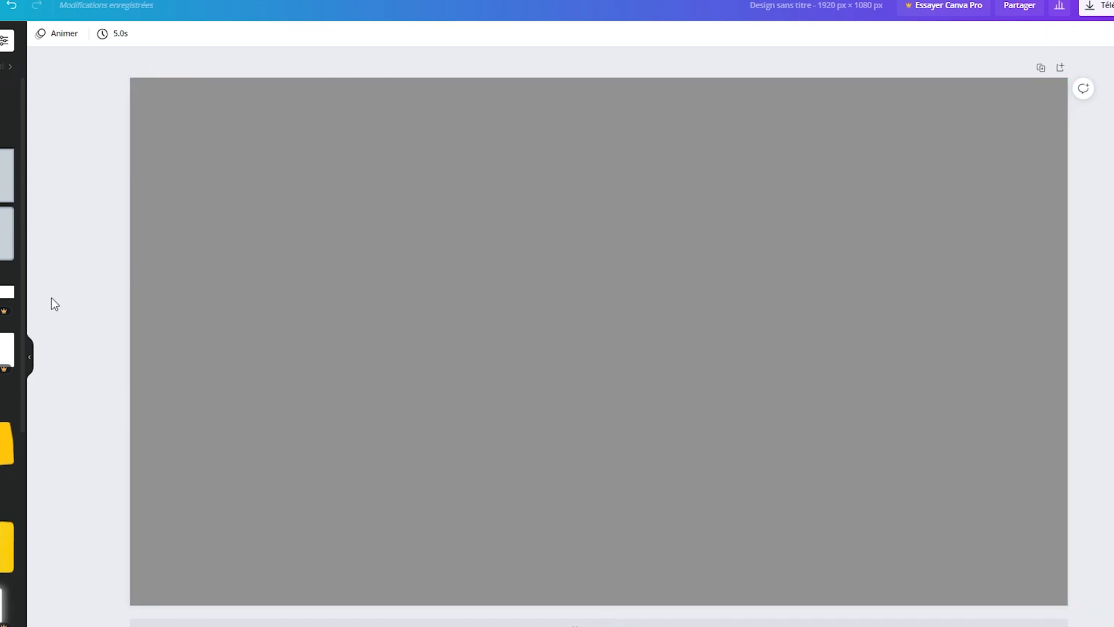
- Fill the full-page rectangle with the default green #008037 after trying the dark blue
click(422, 302)
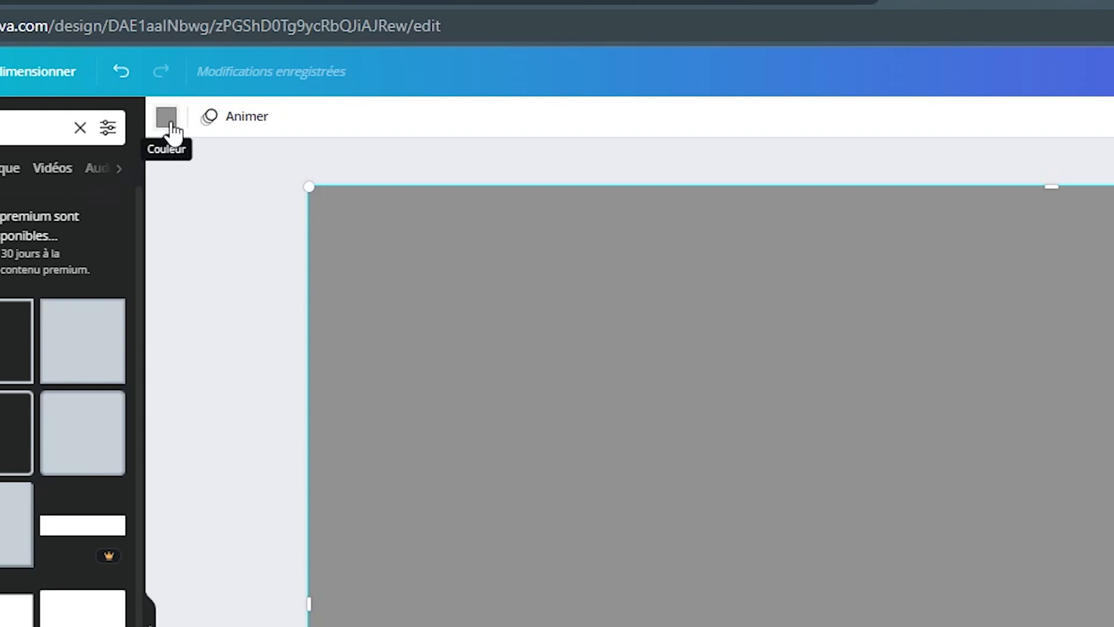
click(173, 123)
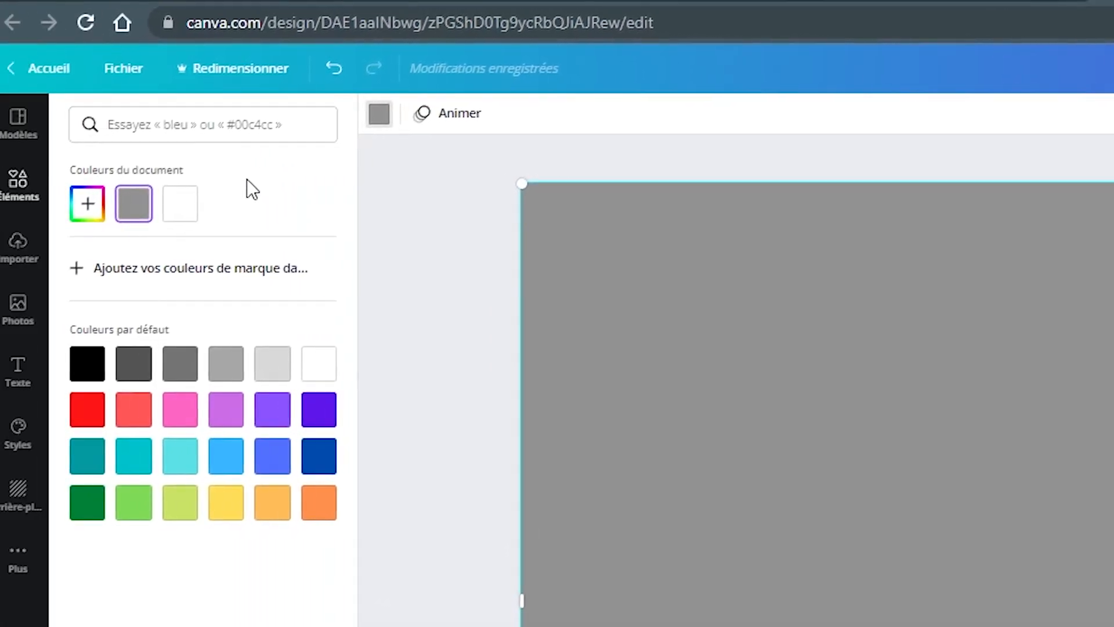
click(98, 503)
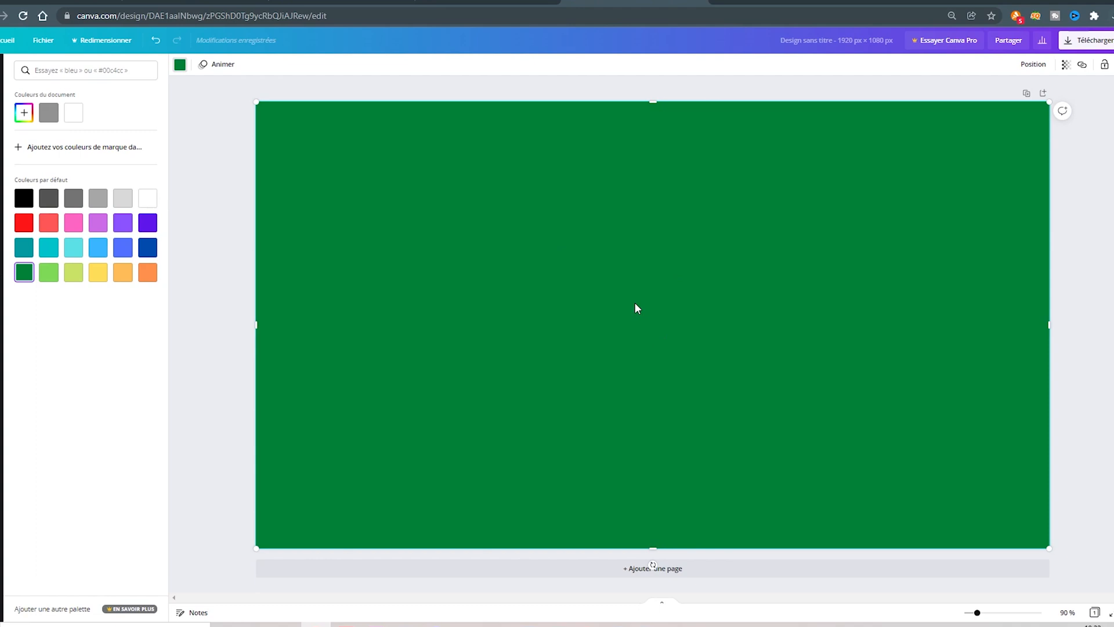
click(148, 250)
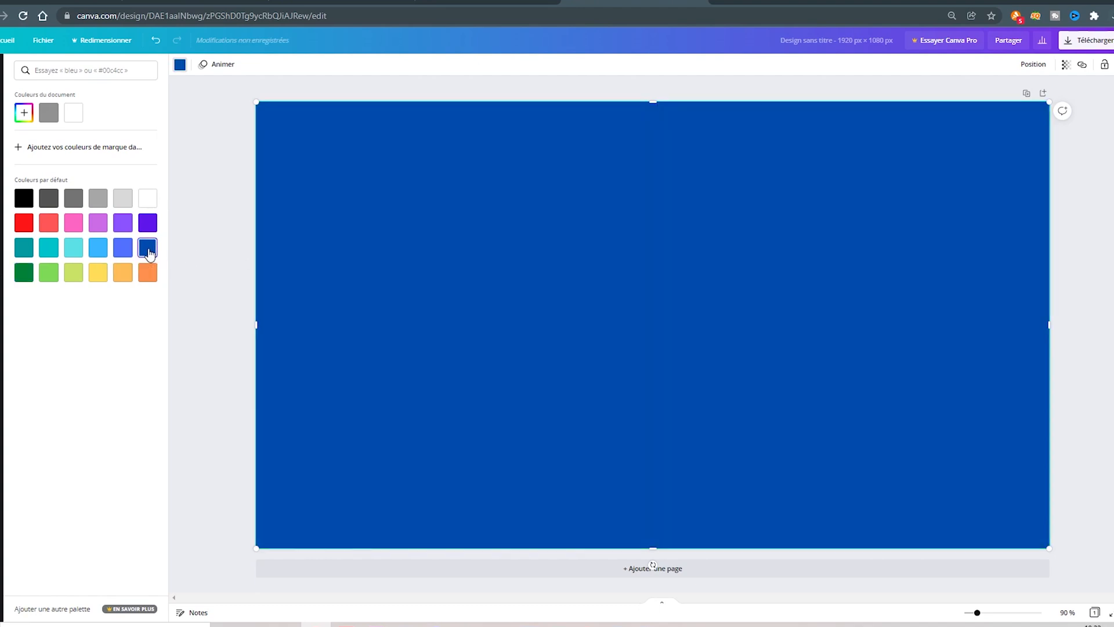
click(23, 272)
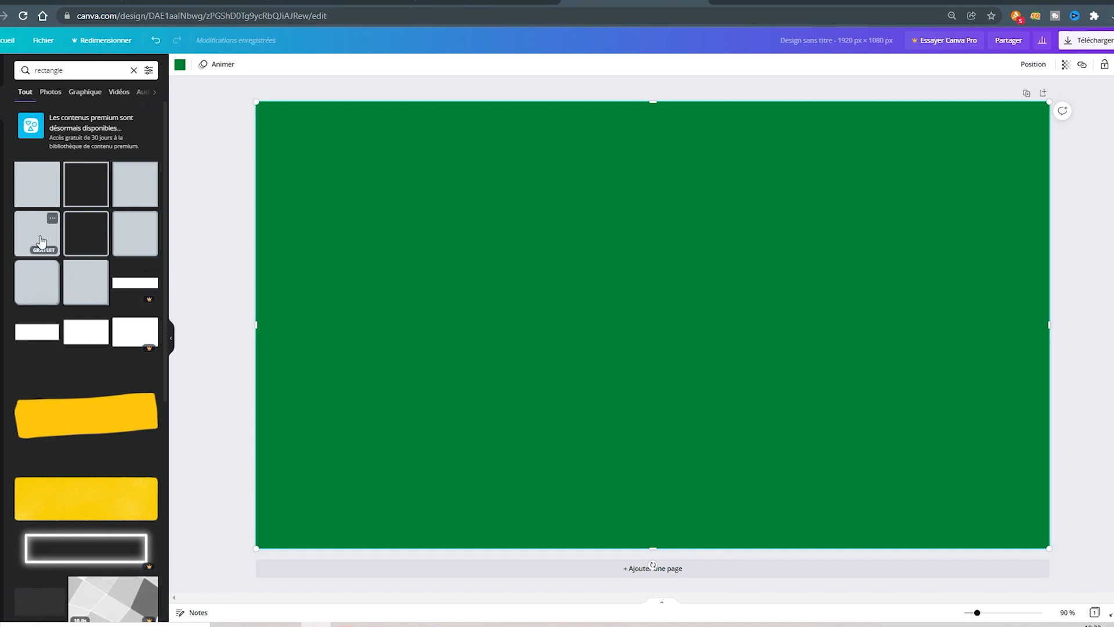
- Add a solid rounded rectangle, resize it to about 942 x 239, and move it to the middle of the page
drag(28, 233, 580, 260)
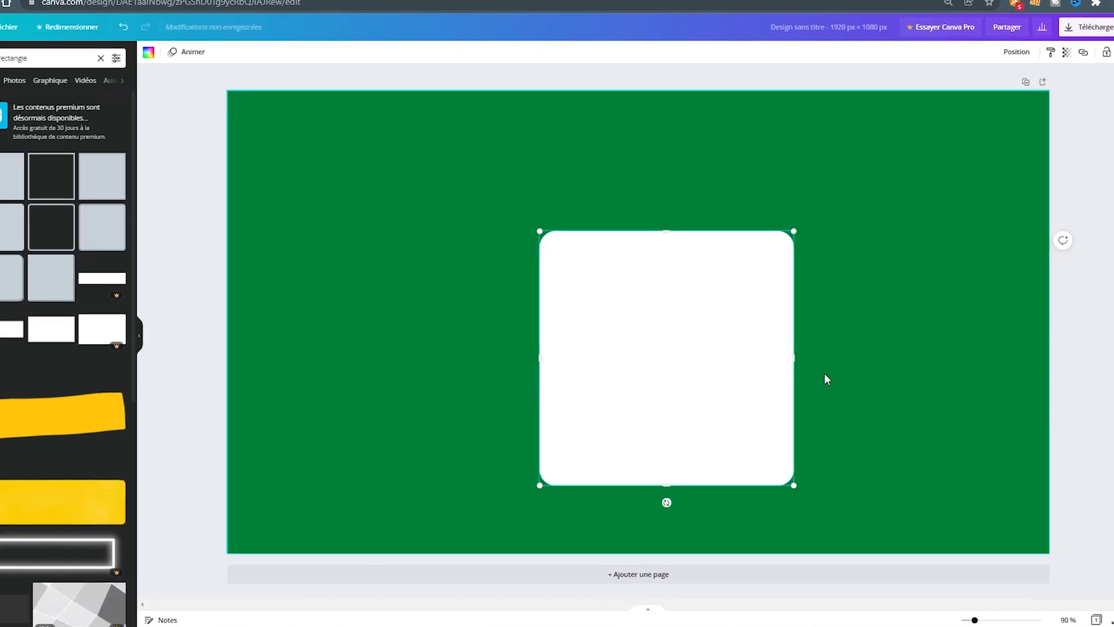
drag(806, 360, 935, 353)
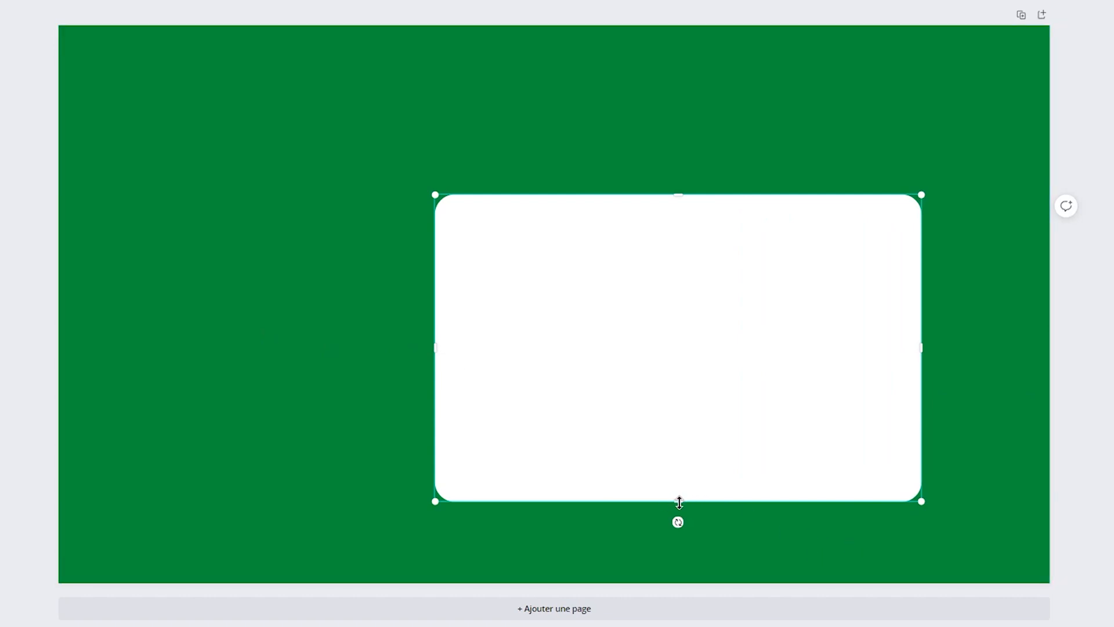
drag(678, 500, 715, 319)
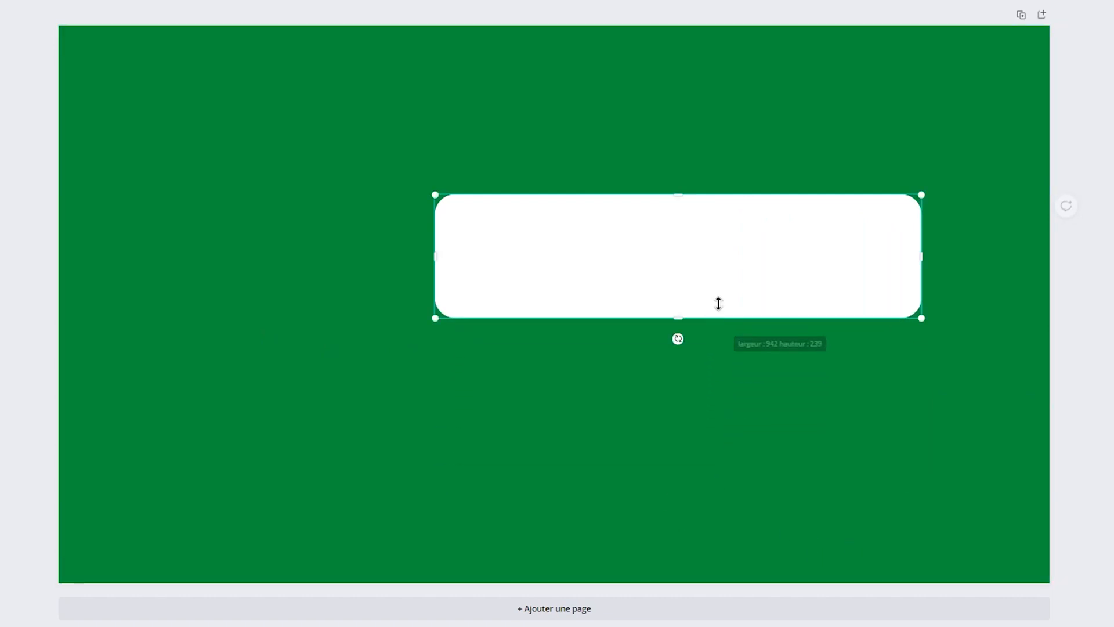
drag(704, 276, 583, 315)
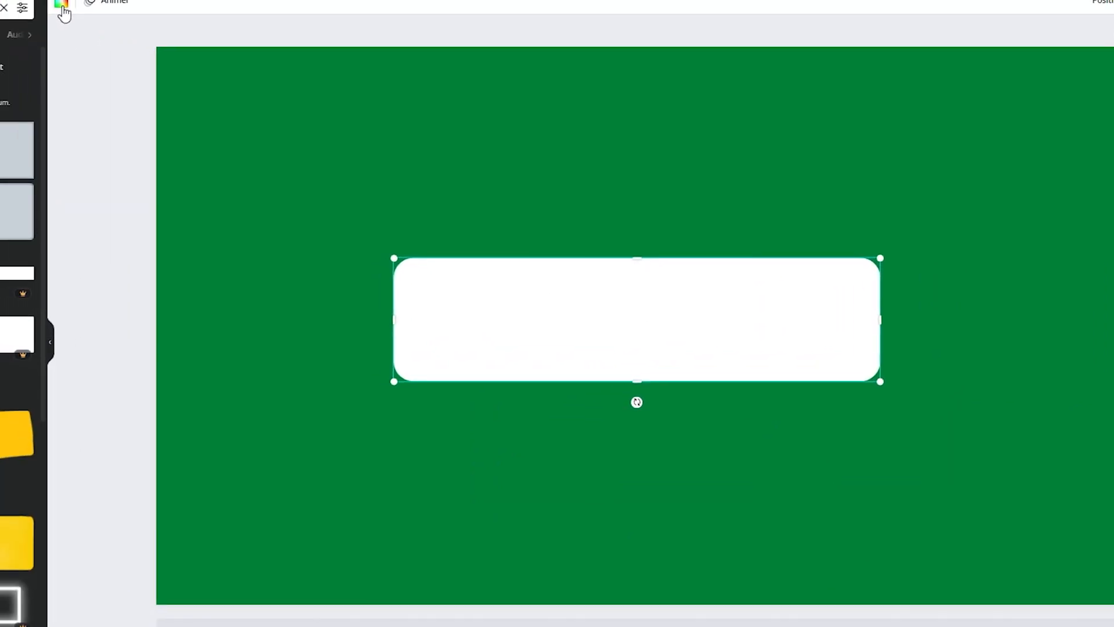
- Color the rounded rectangle with the default red, darkened to the custom shade #DF1616
click(62, 7)
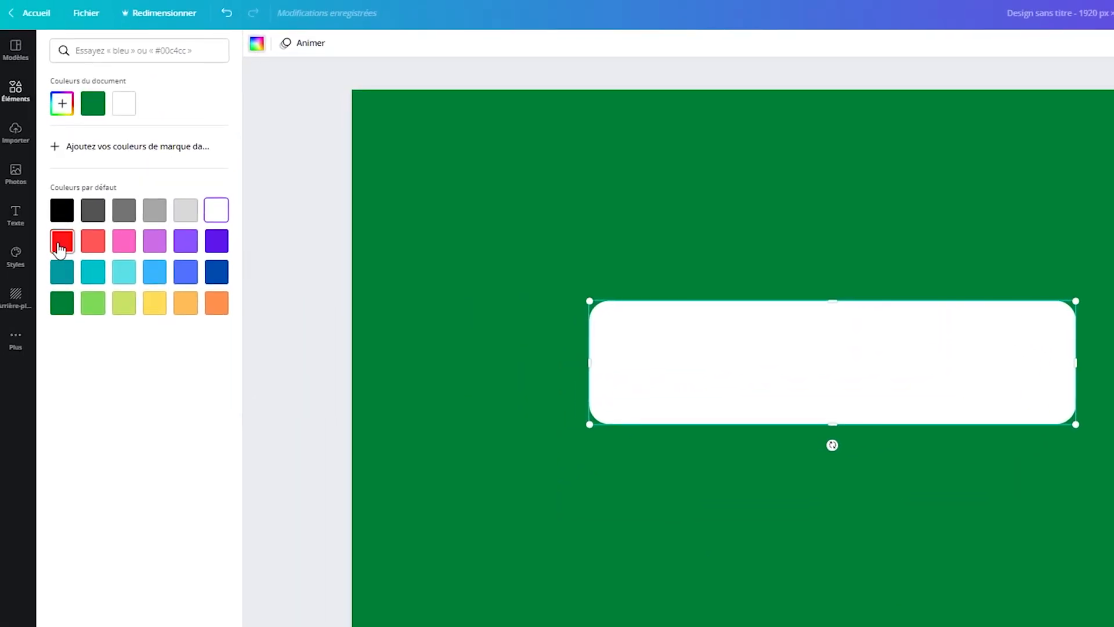
click(61, 240)
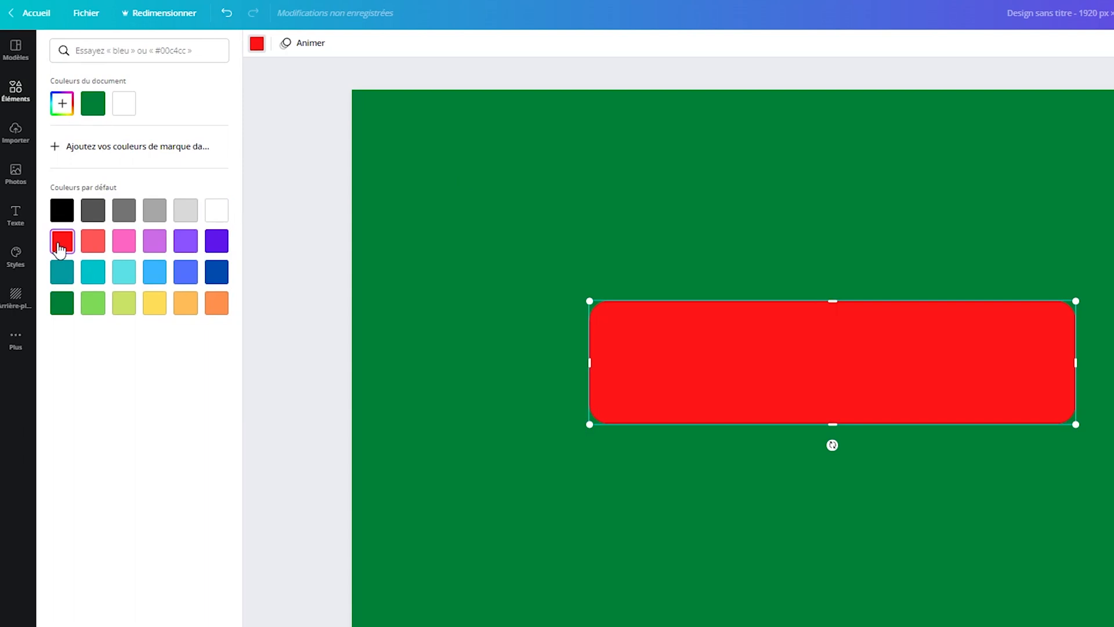
click(62, 106)
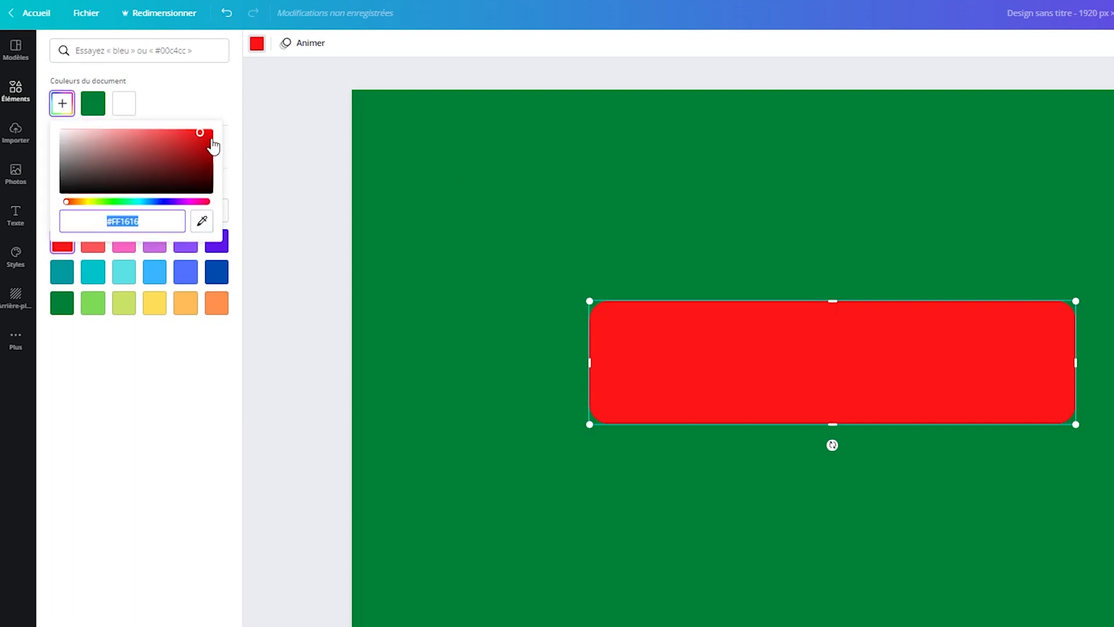
drag(200, 132, 199, 138)
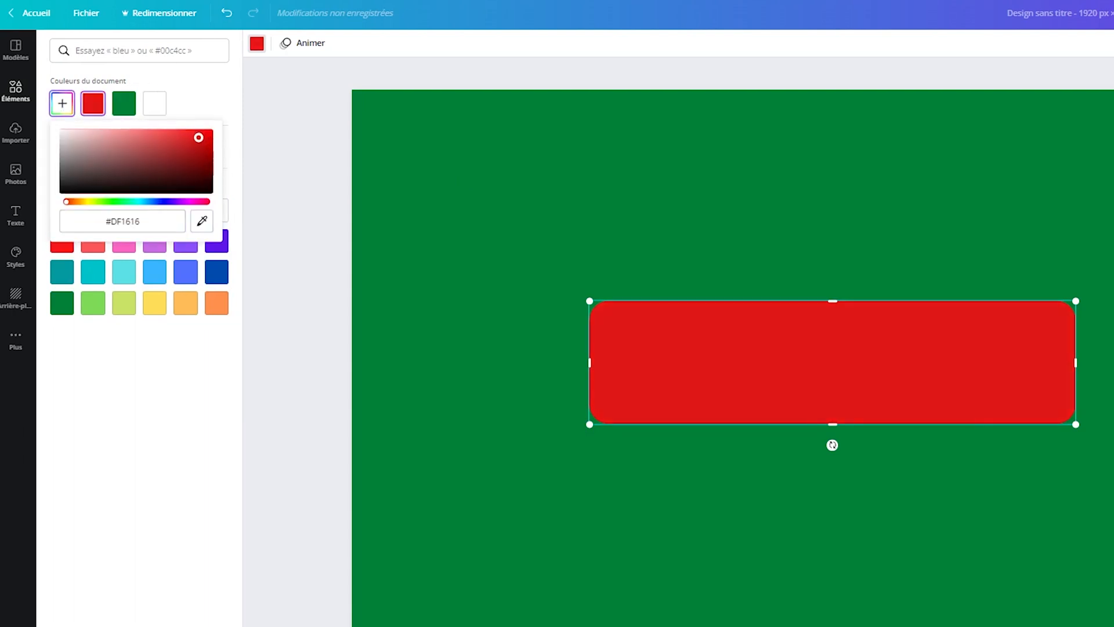
click(170, 335)
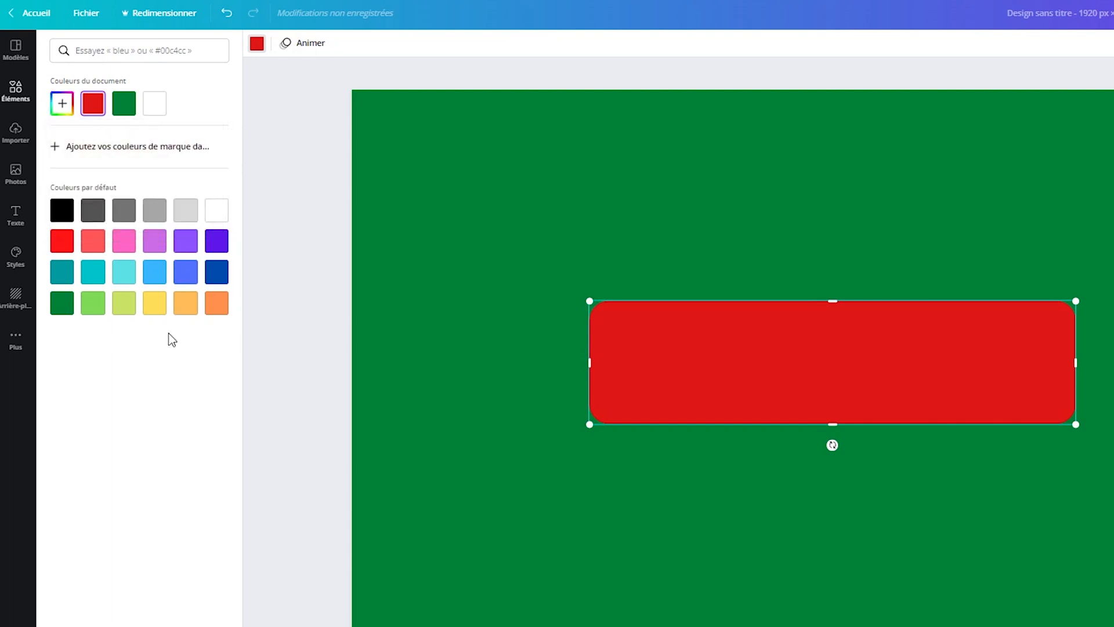
- Add a title text reading "s'abonner" over the red rounded rectangle
click(421, 293)
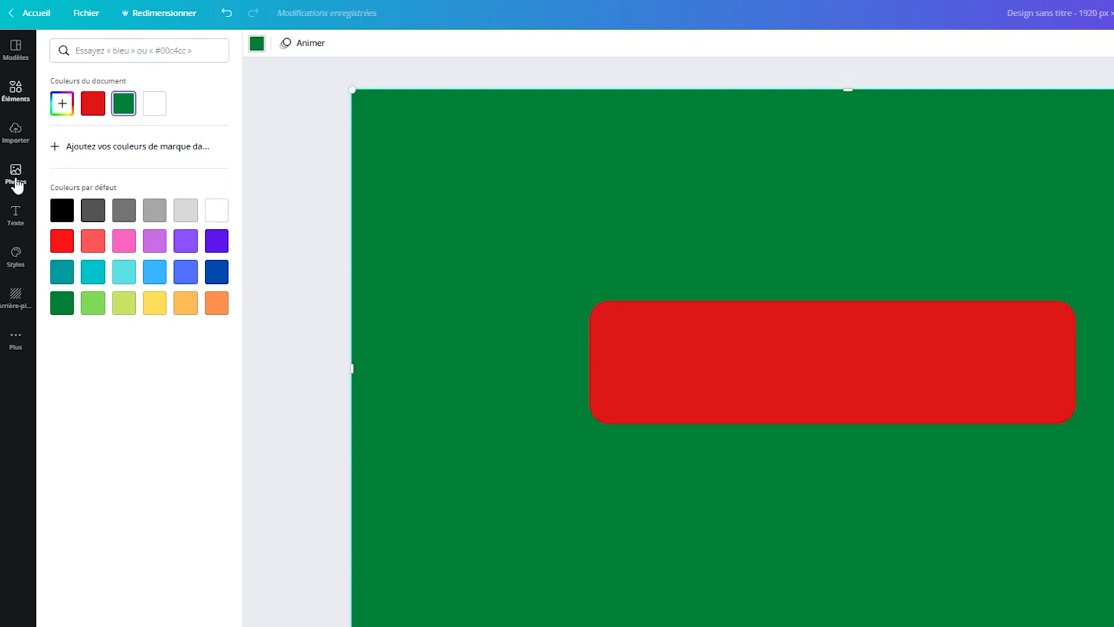
click(17, 215)
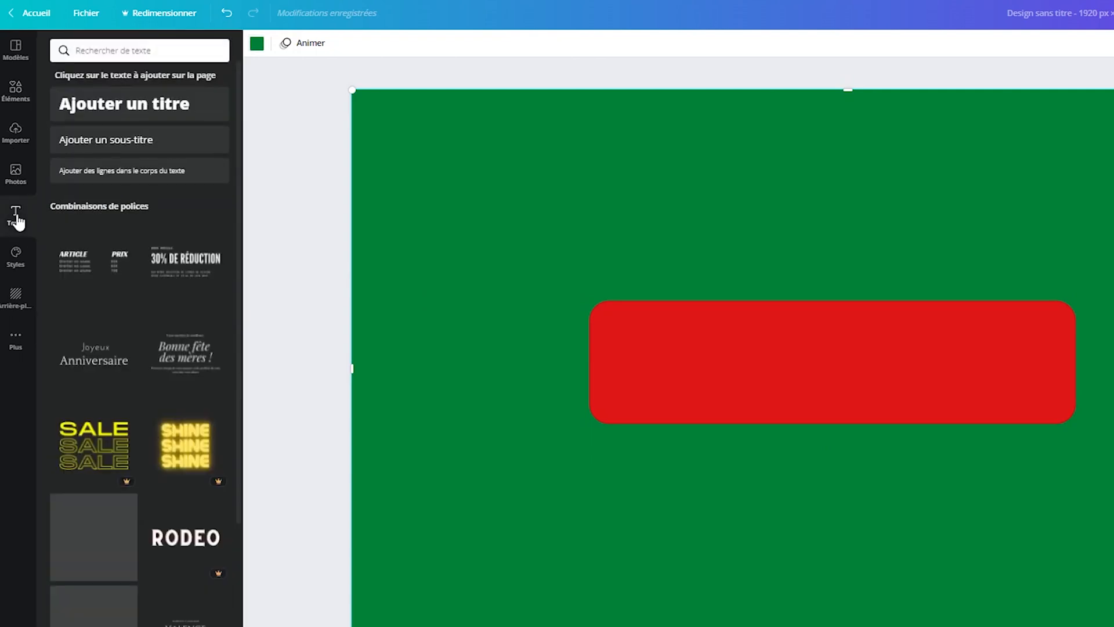
click(148, 108)
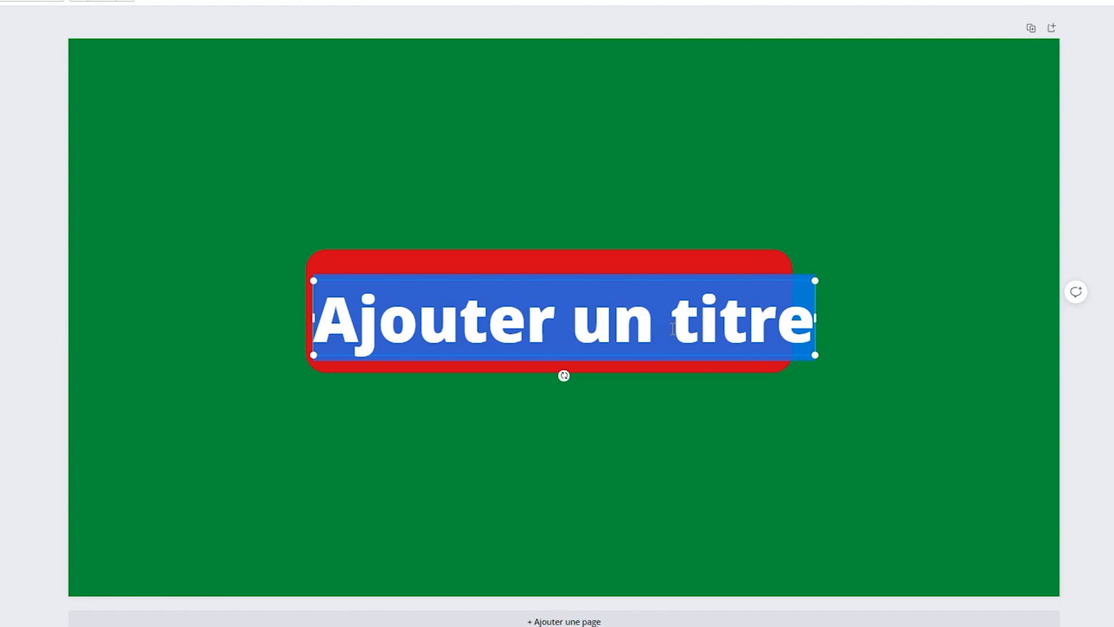
text(s'abonner)
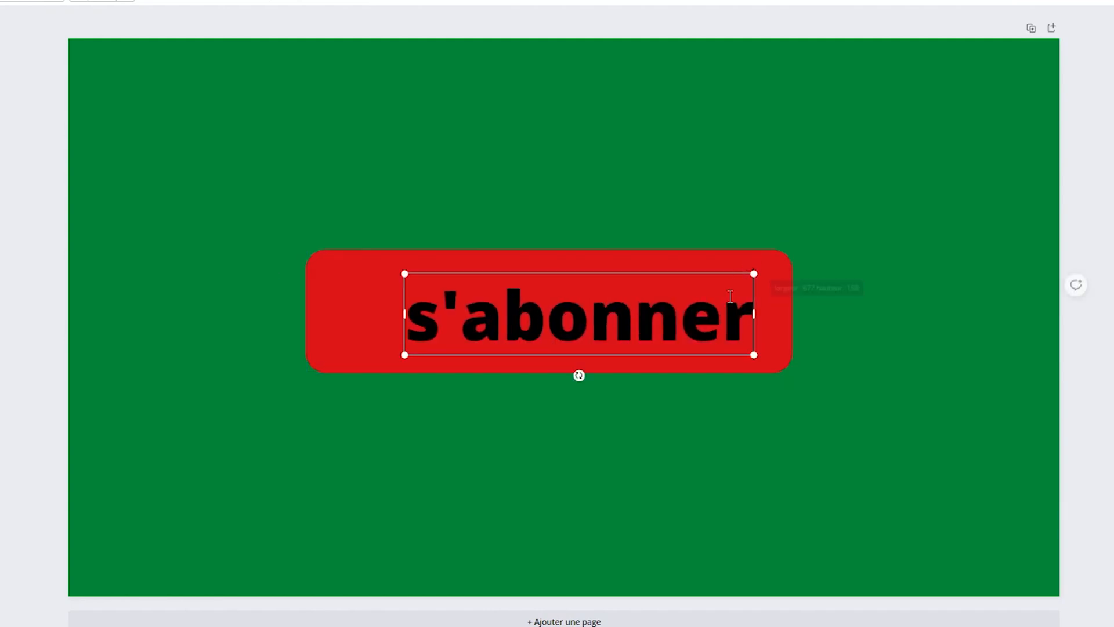
click(712, 312)
- Move the "s'abonner" text slightly right, vertically centered on the red rectangle, and change its font to Gagalin
mouse_move(693, 271)
mouse_down()
mouse_move(701, 256)
mouse_move(702, 266)
mouse_up()
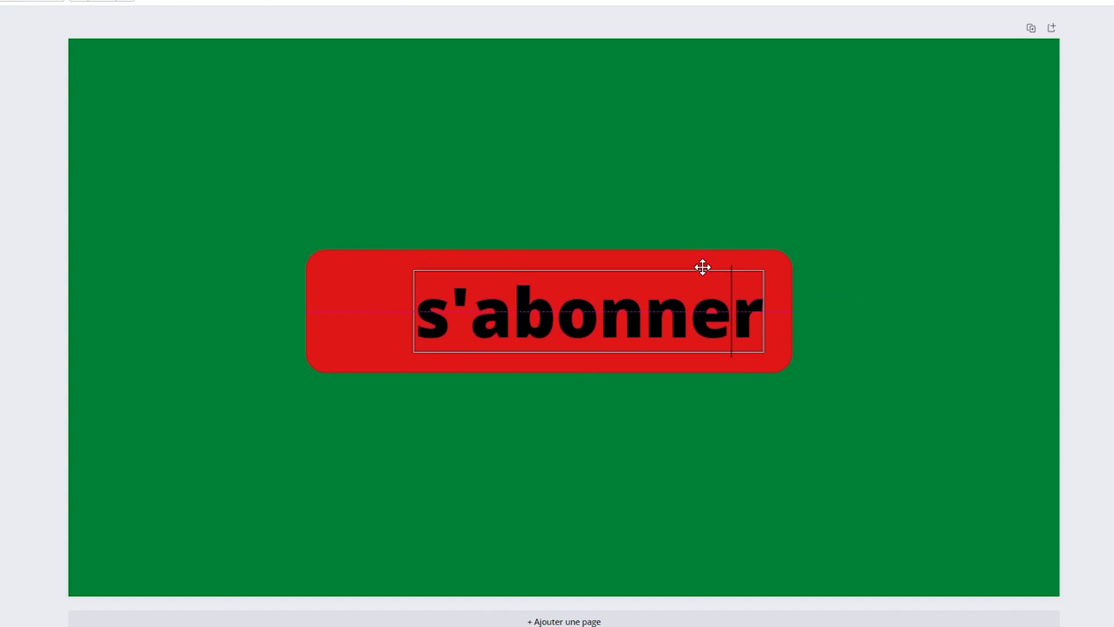
drag(703, 267, 702, 267)
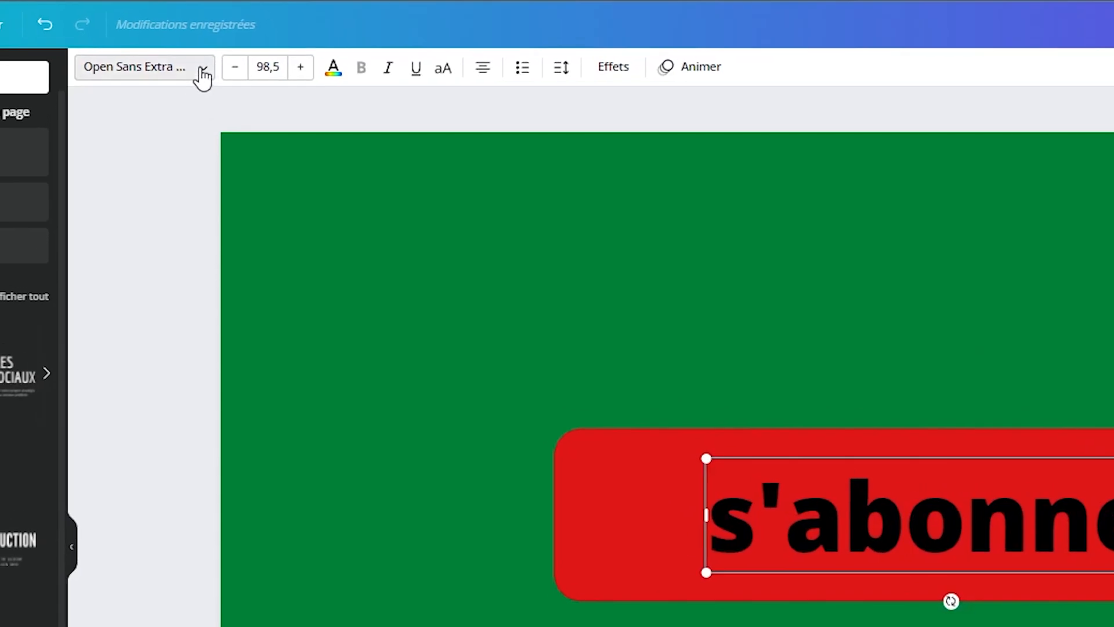
click(202, 75)
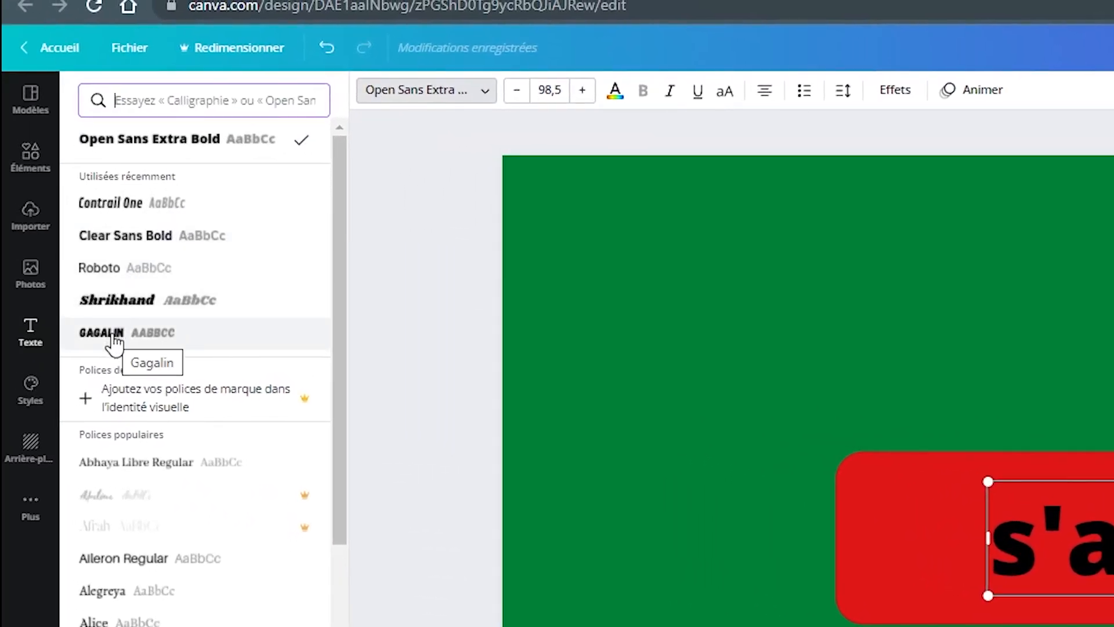
click(113, 336)
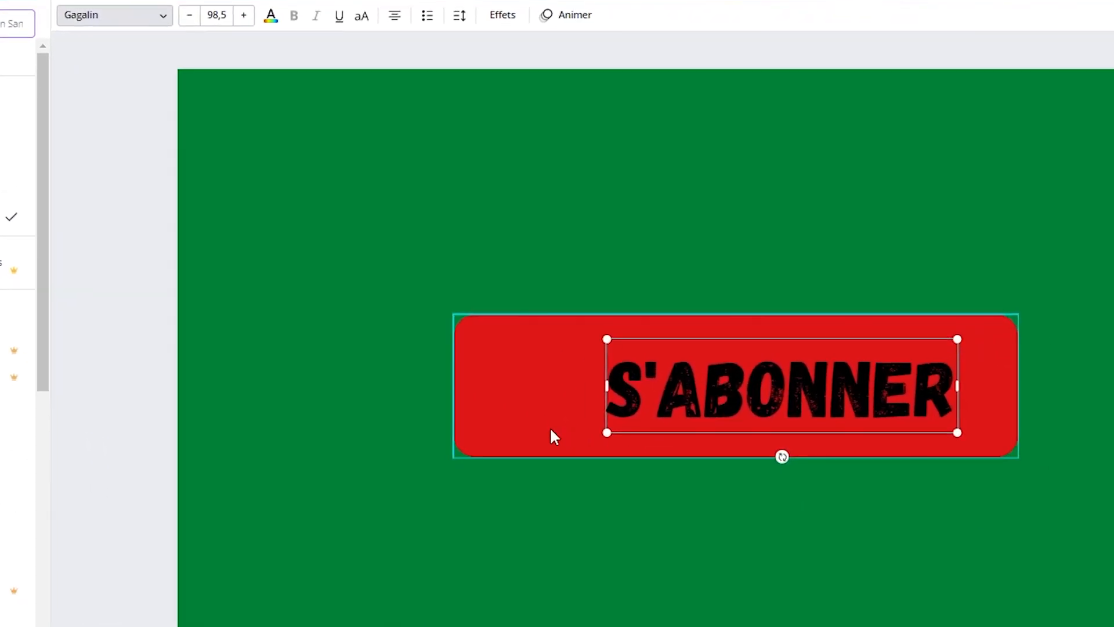
- Enlarge the "s'abonner" text to font size 108, vertically centered and slightly further right on the red rectangle, and color it white
drag(606, 433, 571, 455)
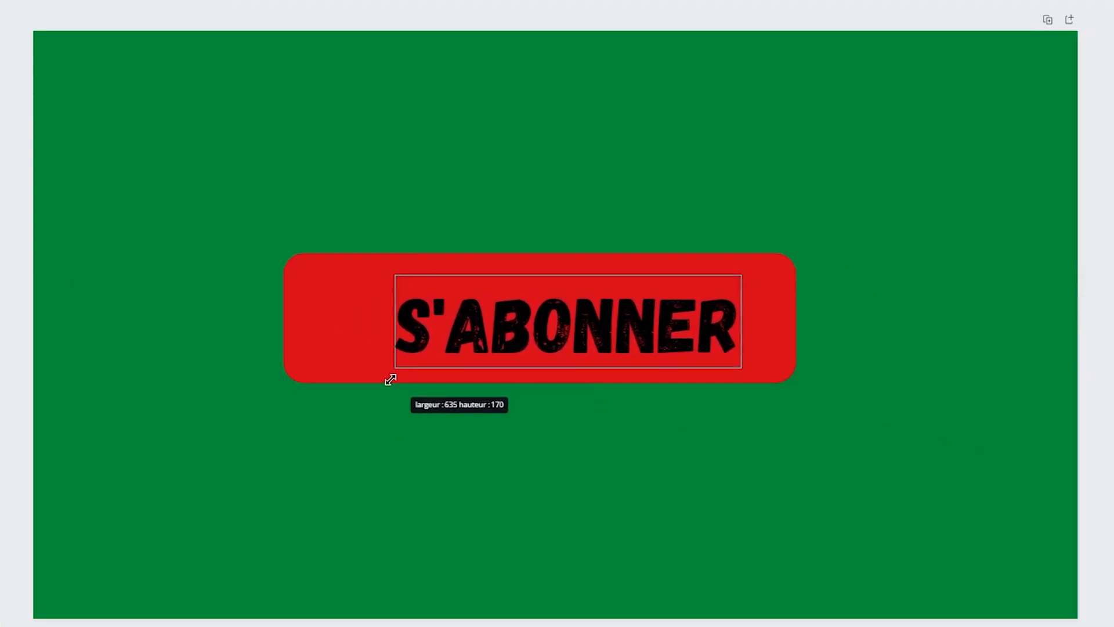
drag(390, 380, 388, 381)
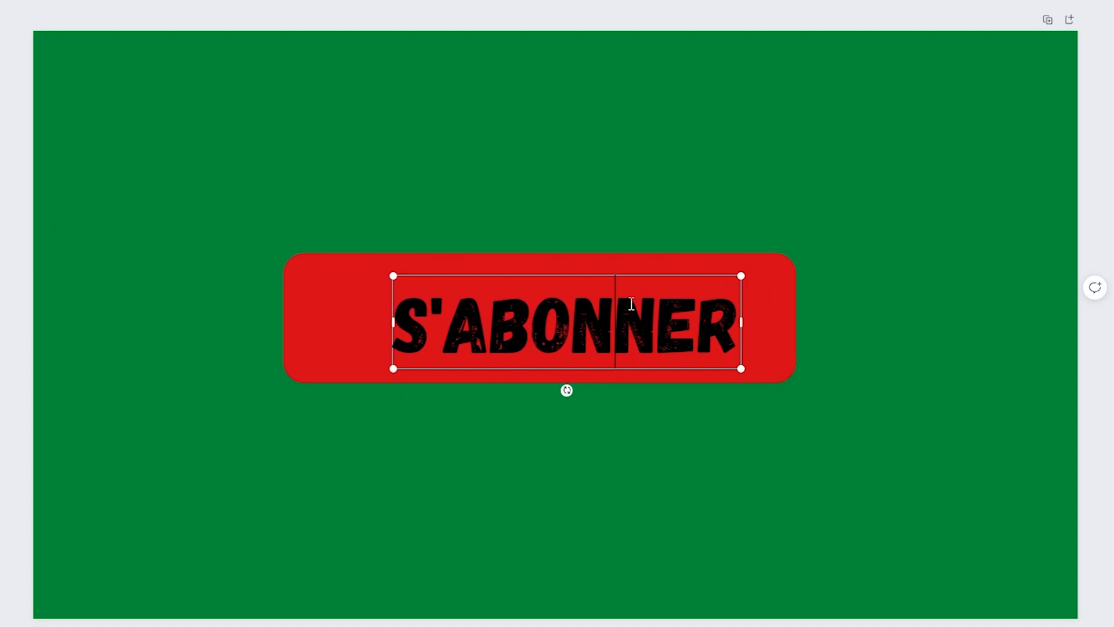
drag(645, 272, 654, 266)
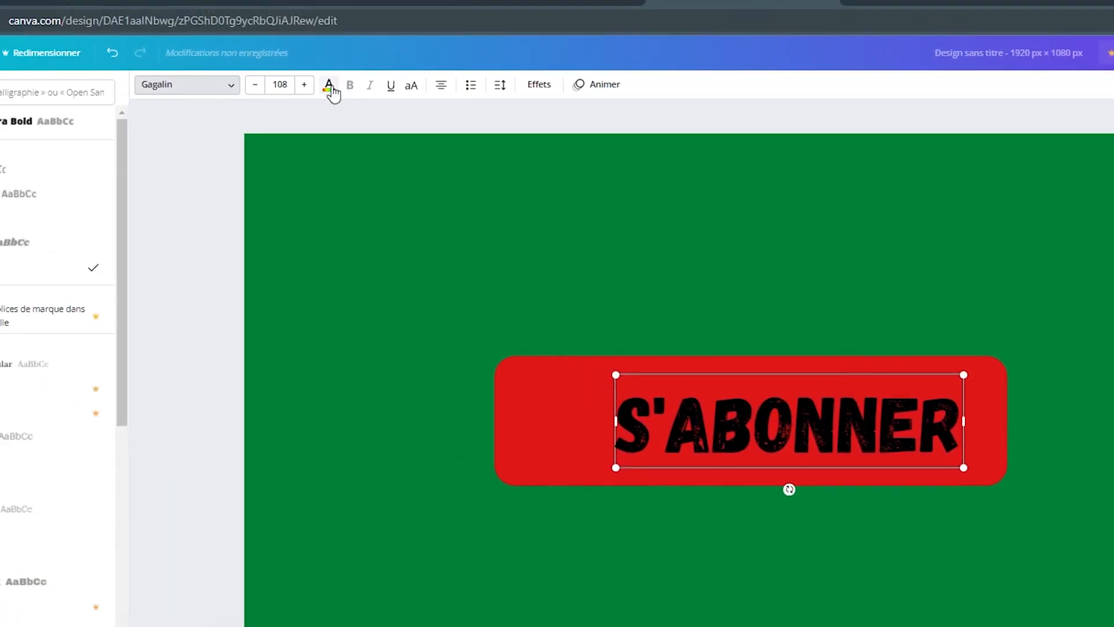
click(332, 88)
click(69, 148)
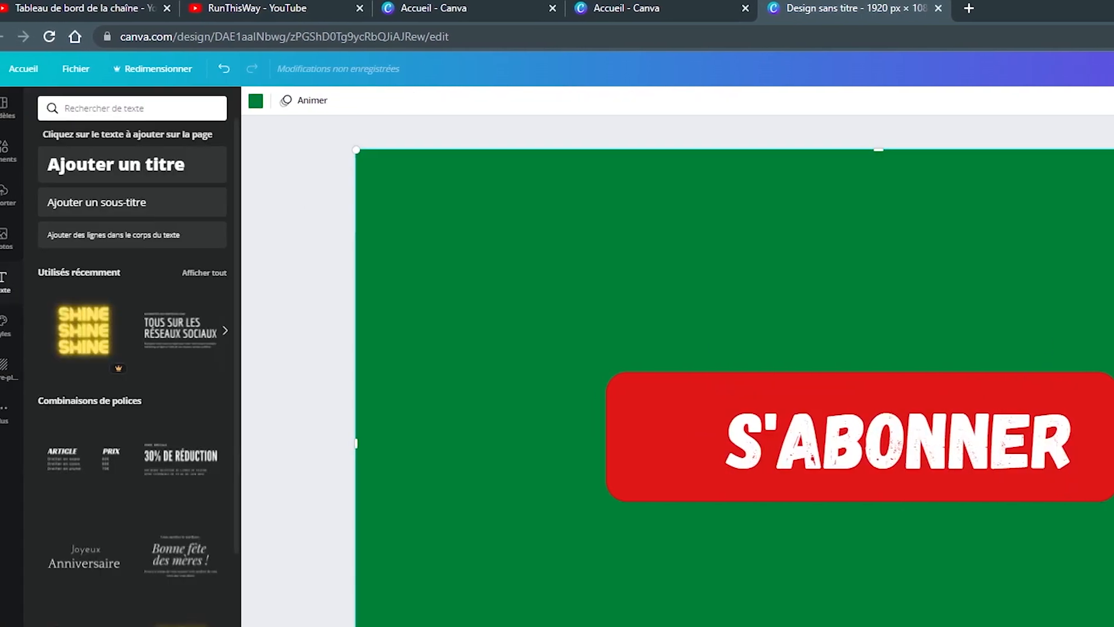
- Search the graphic elements for "youtube" and add the free red YouTube play-button logo to the page
click(127, 108)
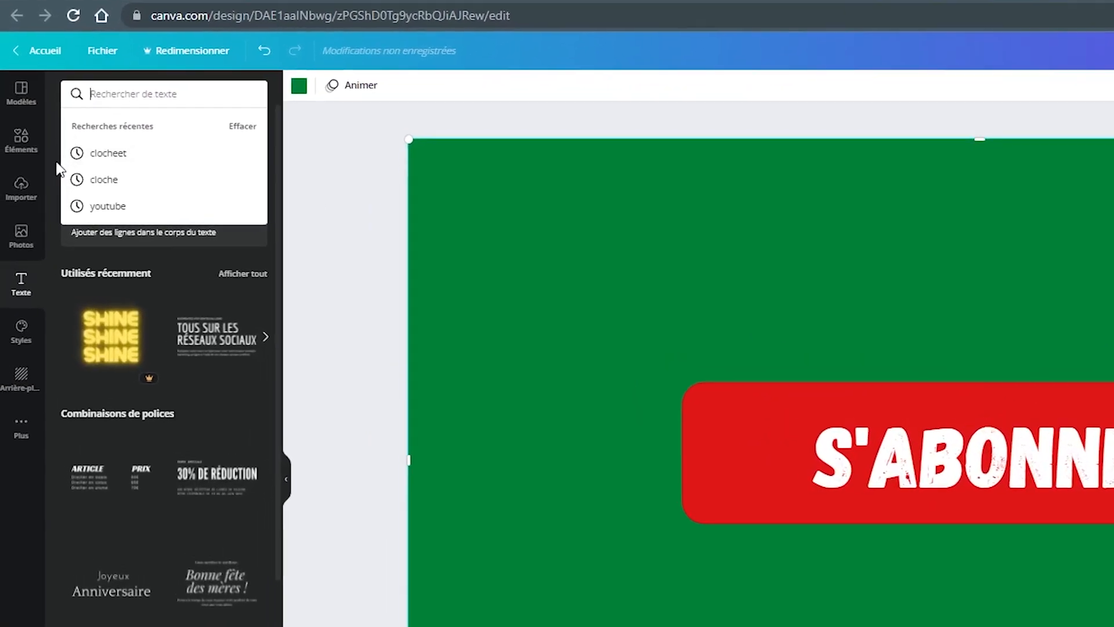
click(29, 108)
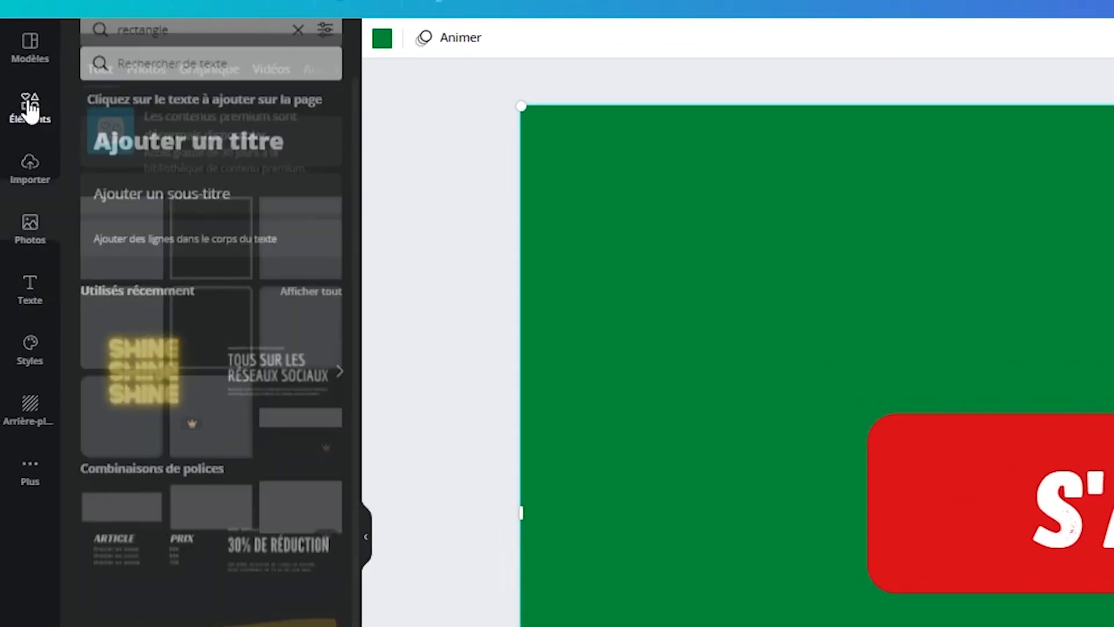
text(rectangle)
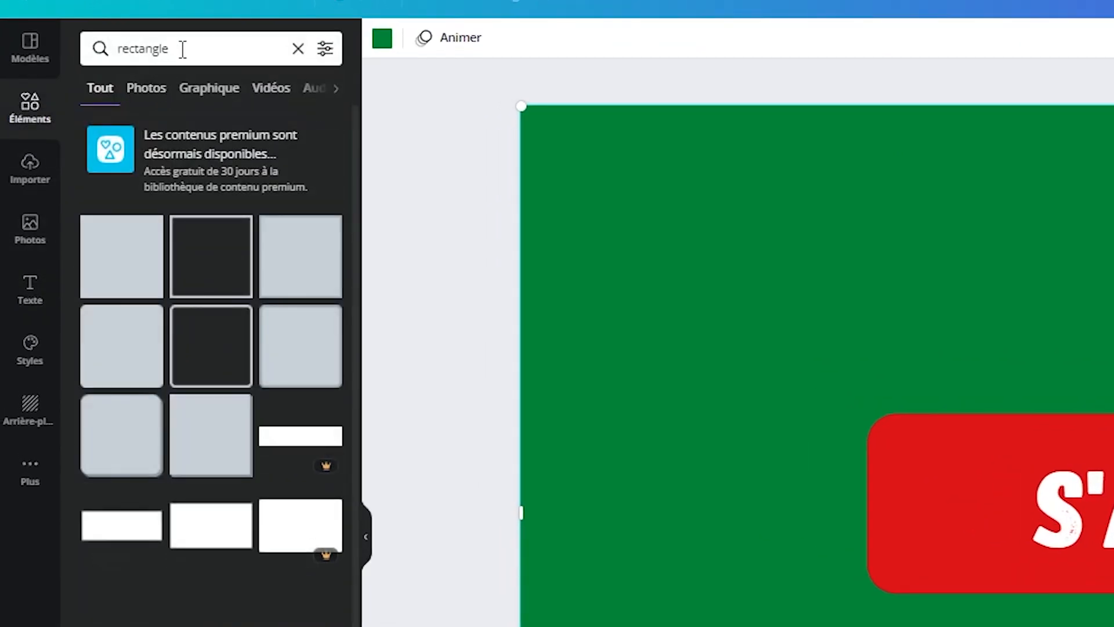
click(183, 49)
drag(181, 48, 110, 49)
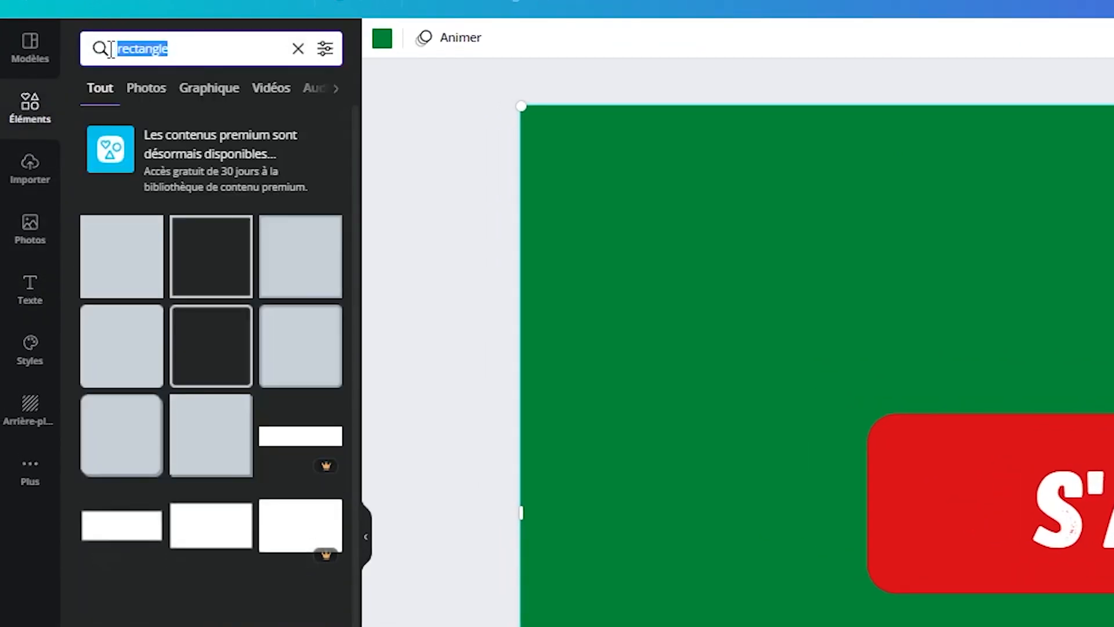
text(youtube)
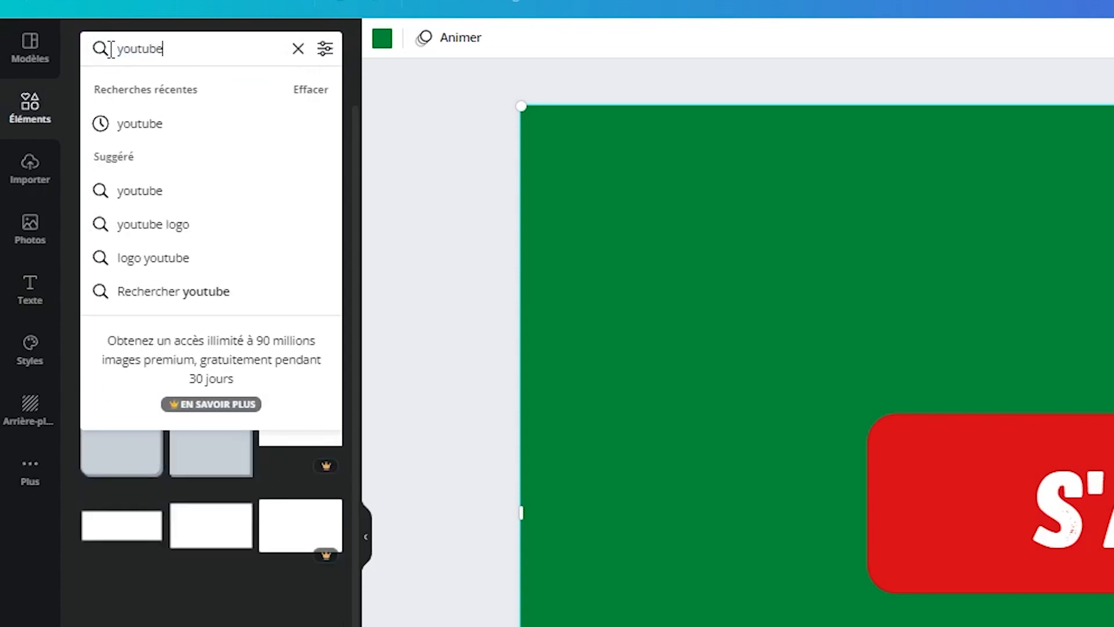
key(Return)
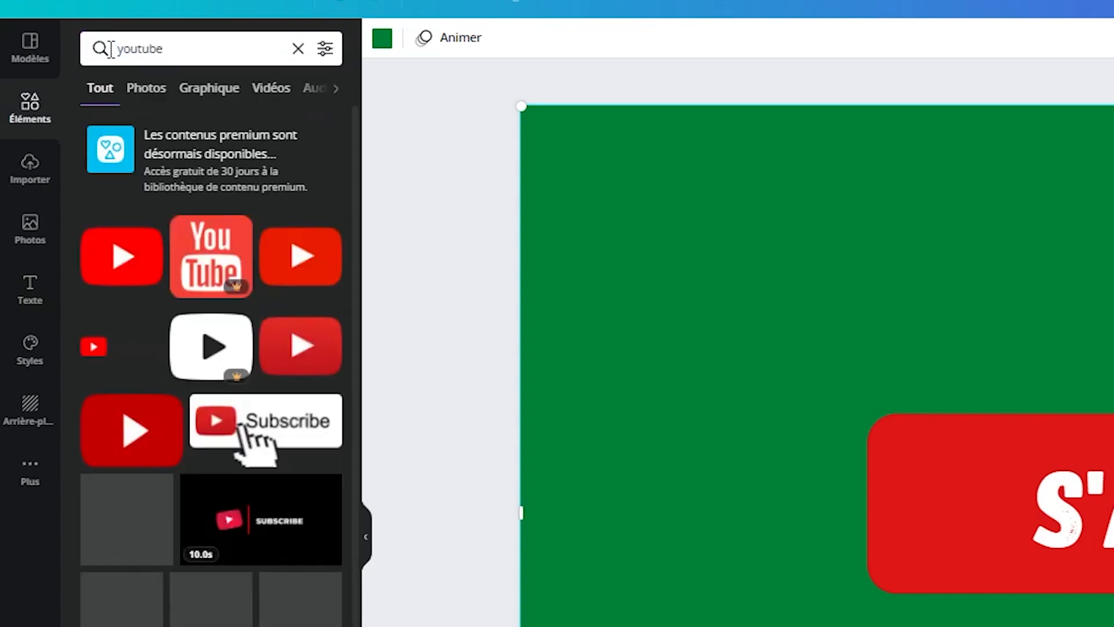
drag(134, 252, 651, 199)
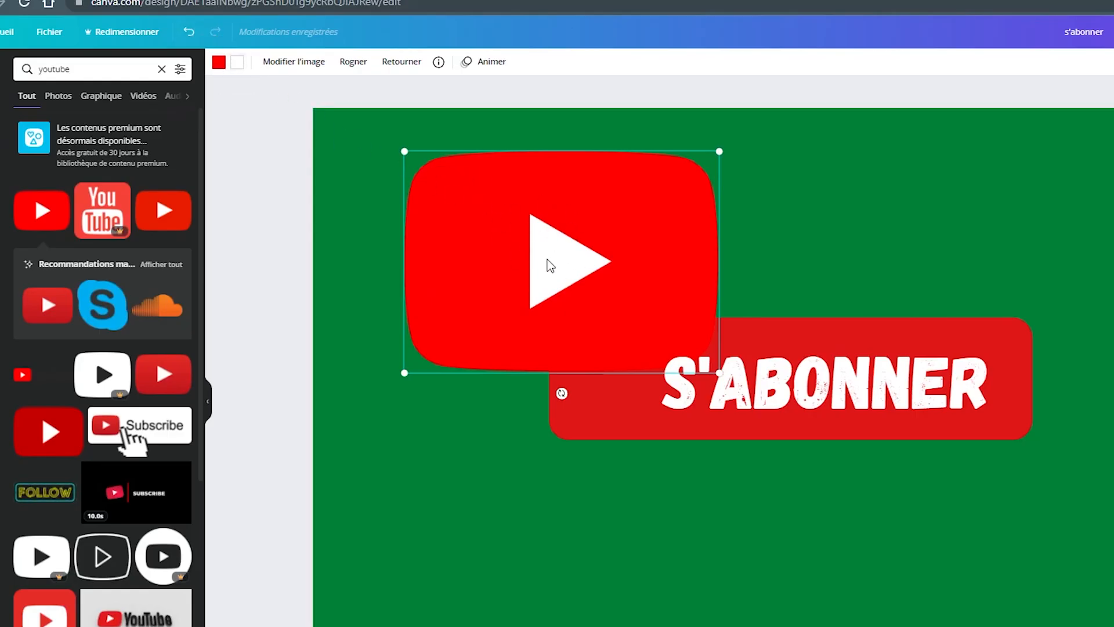
- Recolor the YouTube logo with a white background and a play triangle in the same dark red as the rectangle
click(218, 64)
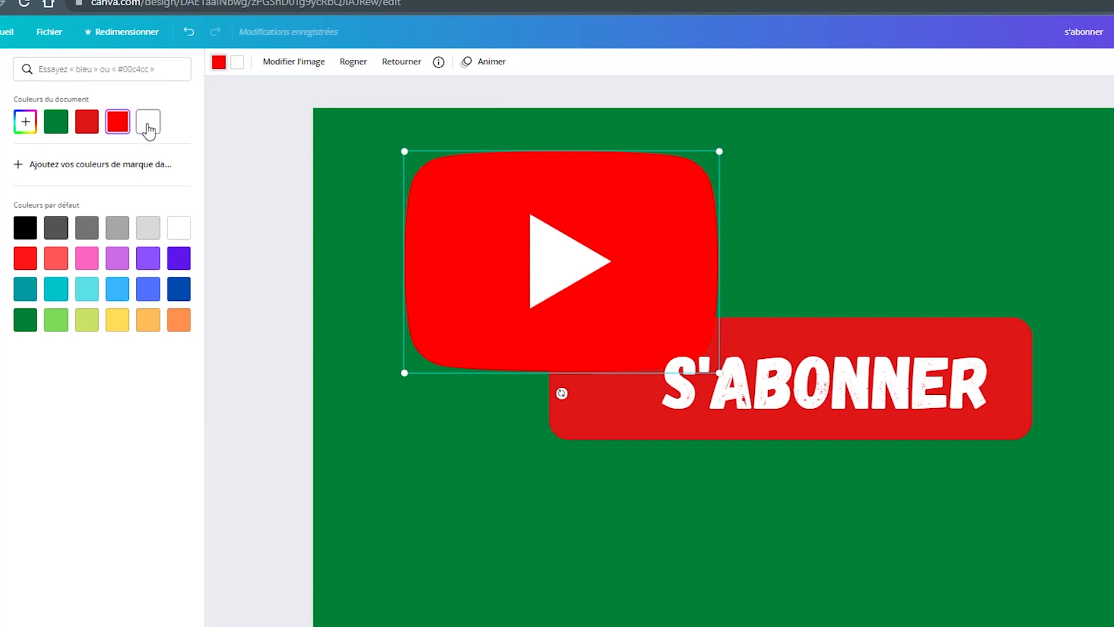
click(149, 128)
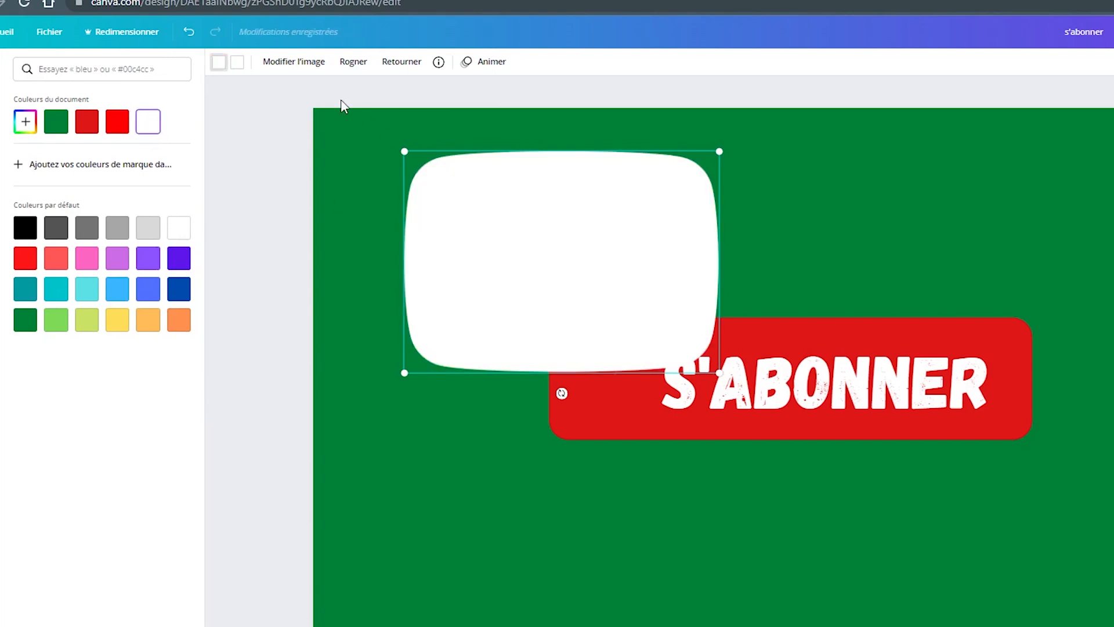
click(239, 65)
click(118, 128)
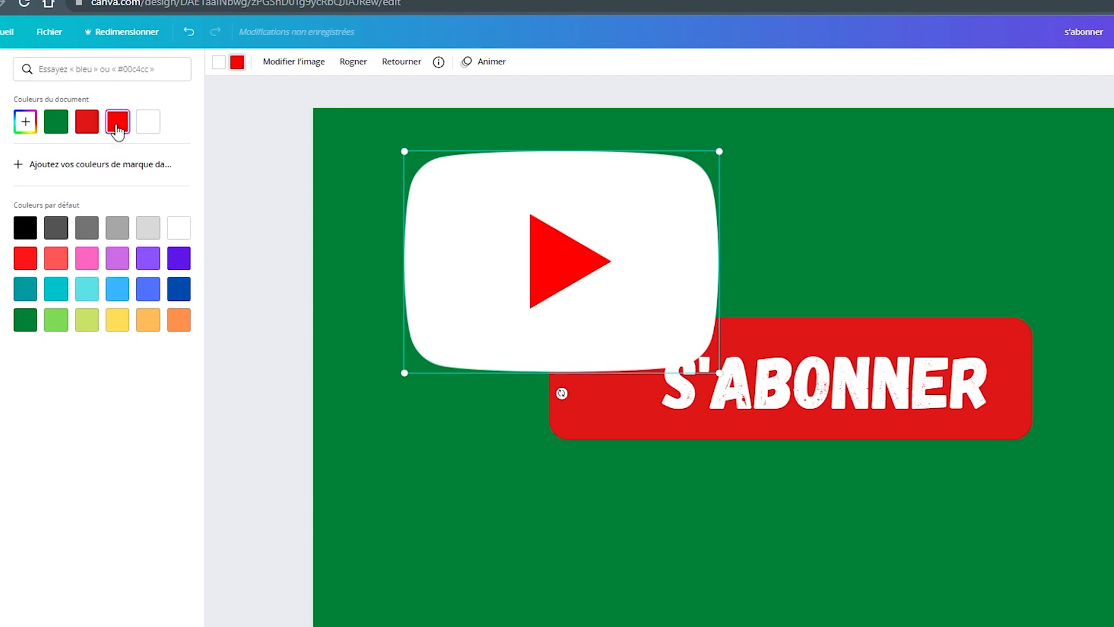
click(86, 126)
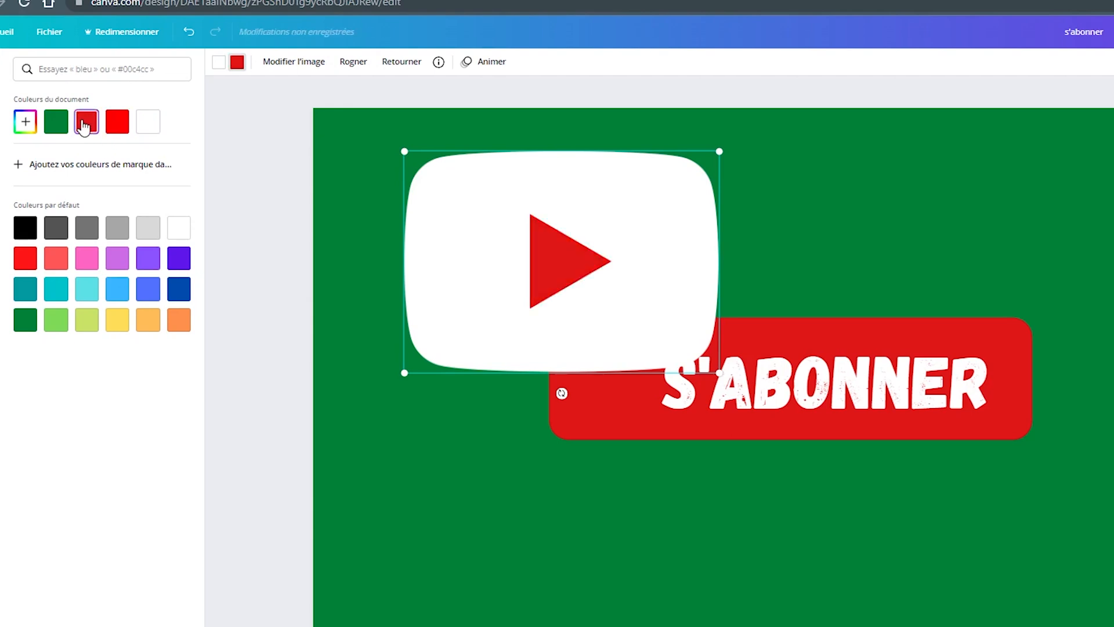
- Shrink the YouTube logo proportionally to about 257 x 181
drag(722, 150, 555, 275)
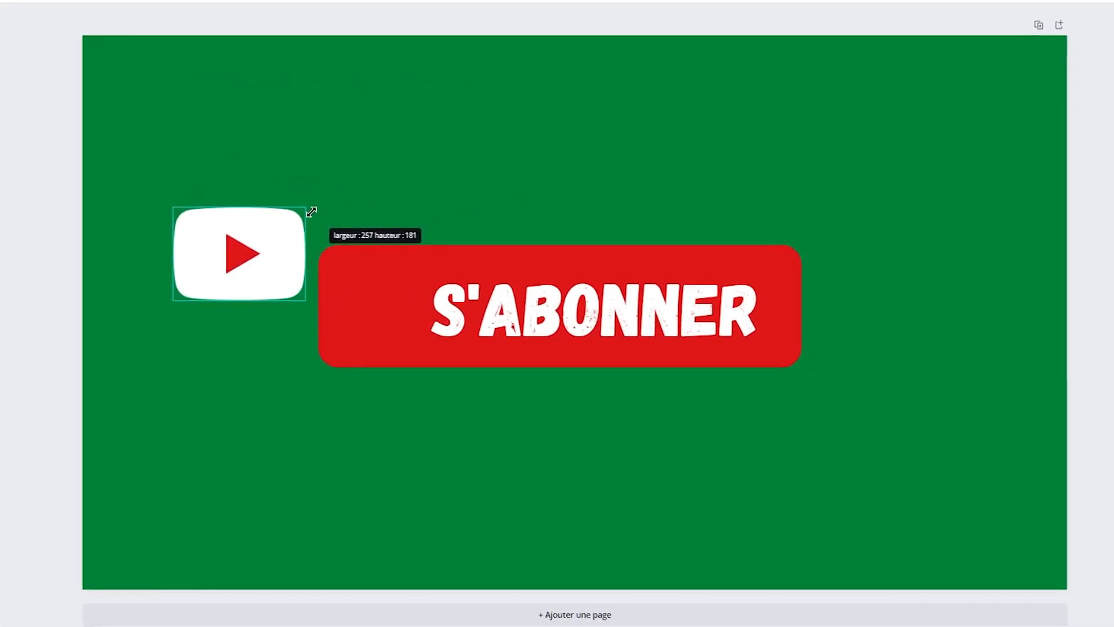
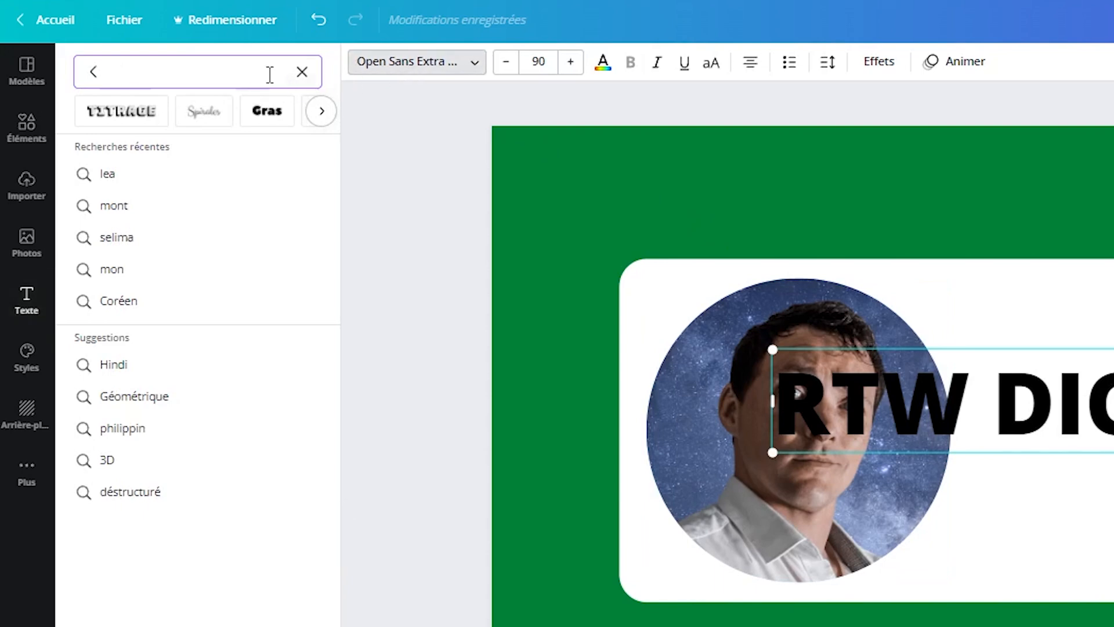
- Change the "RTW DIGITAL CONTENT" title's font to Contrail One and reduce its font size to 66.1
text(con)
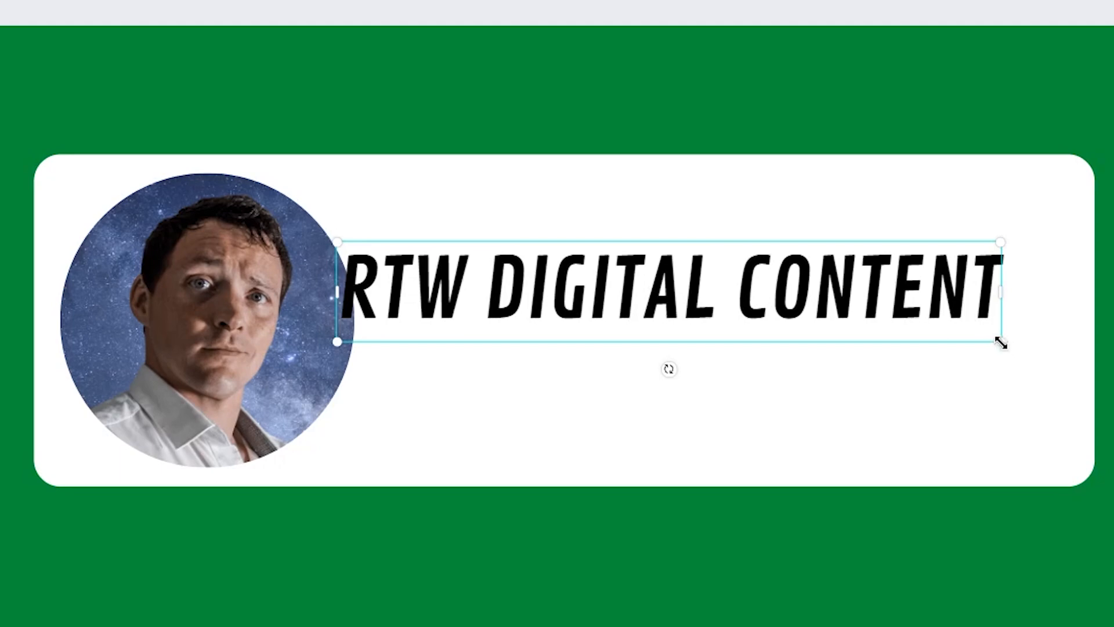
drag(1000, 342, 876, 322)
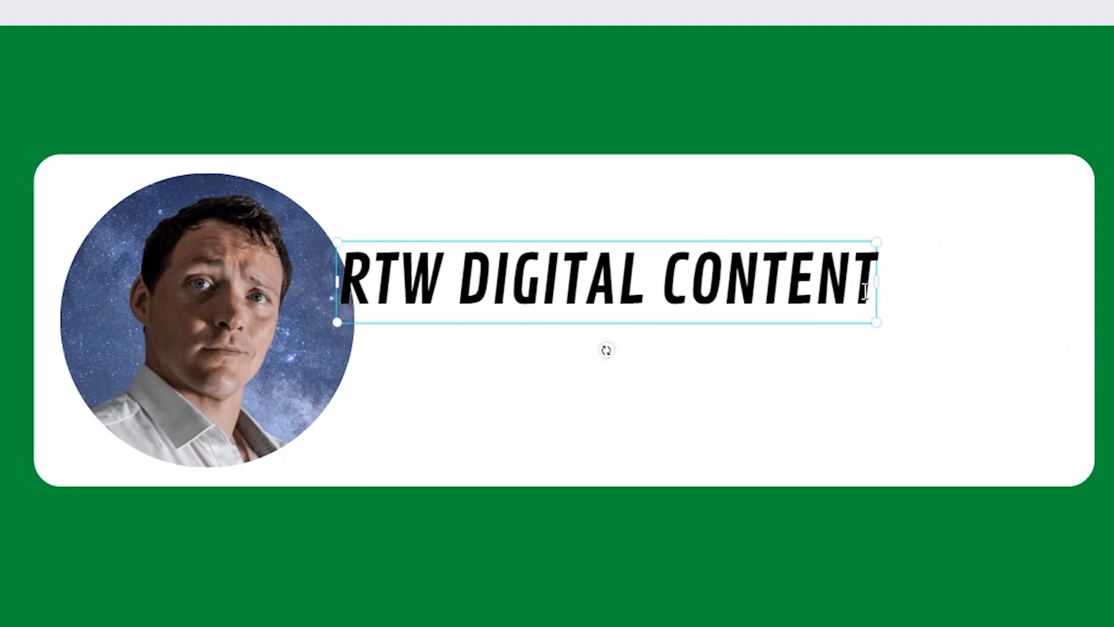
drag(850, 288, 509, 289)
drag(873, 287, 336, 279)
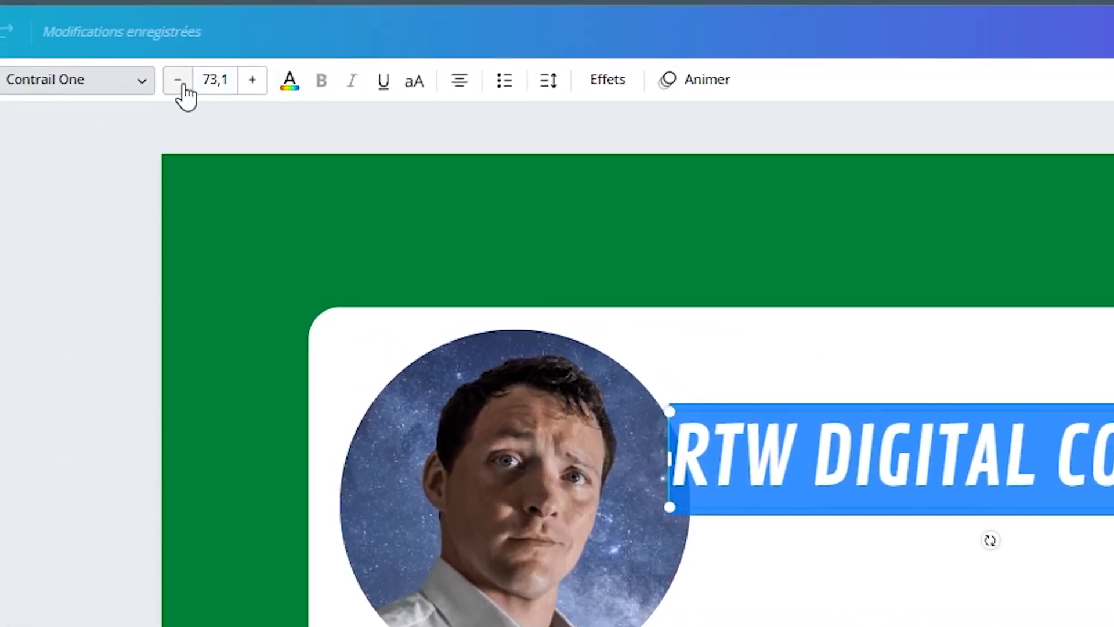
click(180, 84)
click(180, 84)
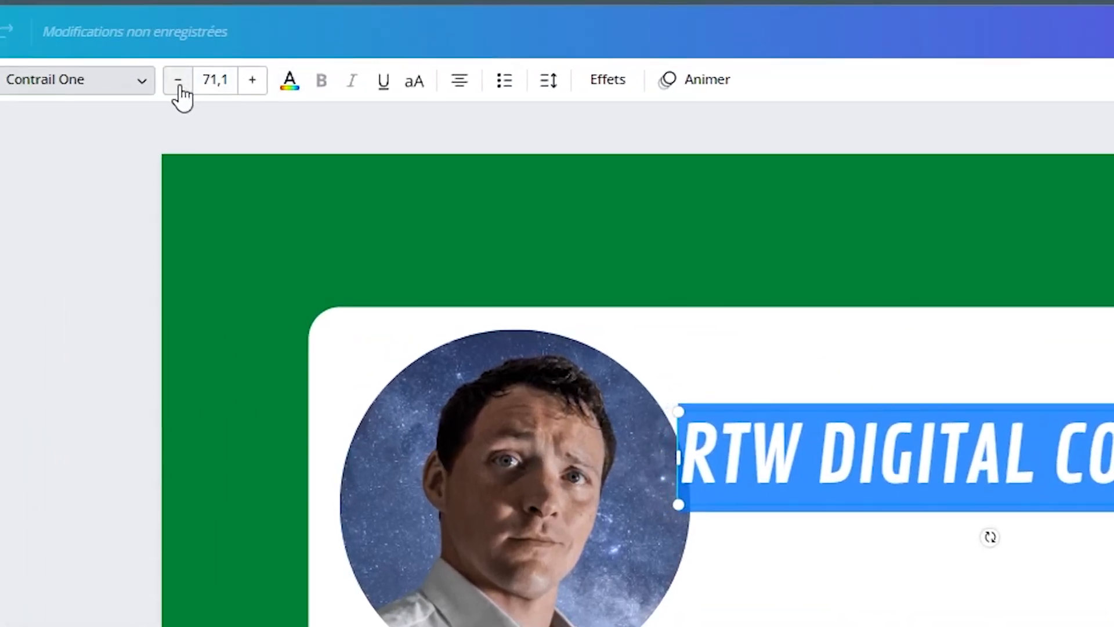
click(180, 84)
click(180, 84)
click(179, 84)
click(180, 84)
click(180, 84)
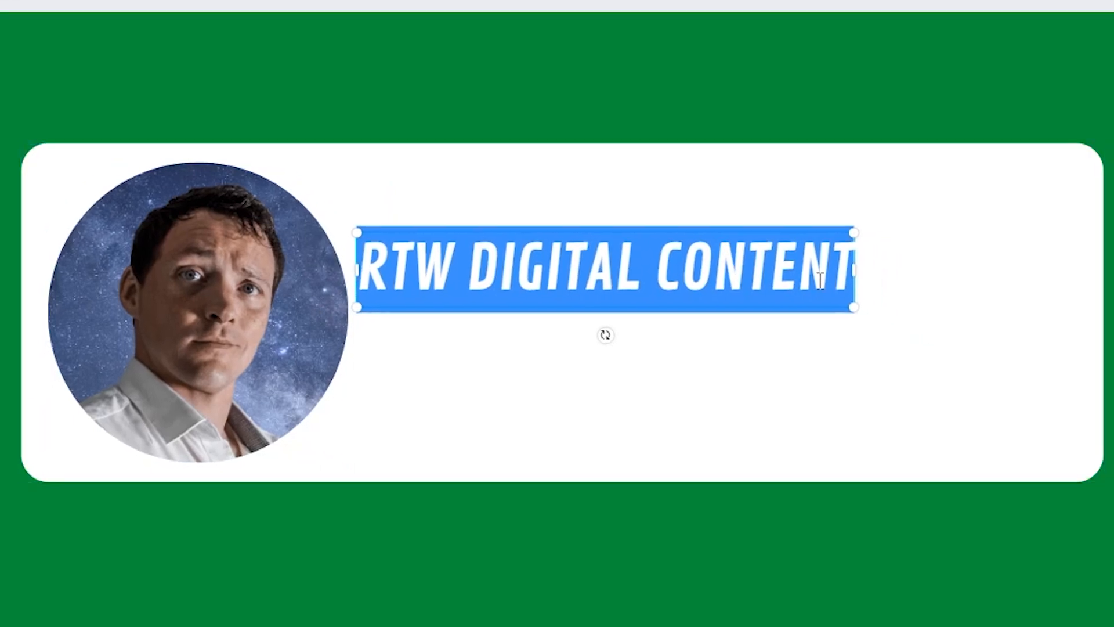
click(961, 339)
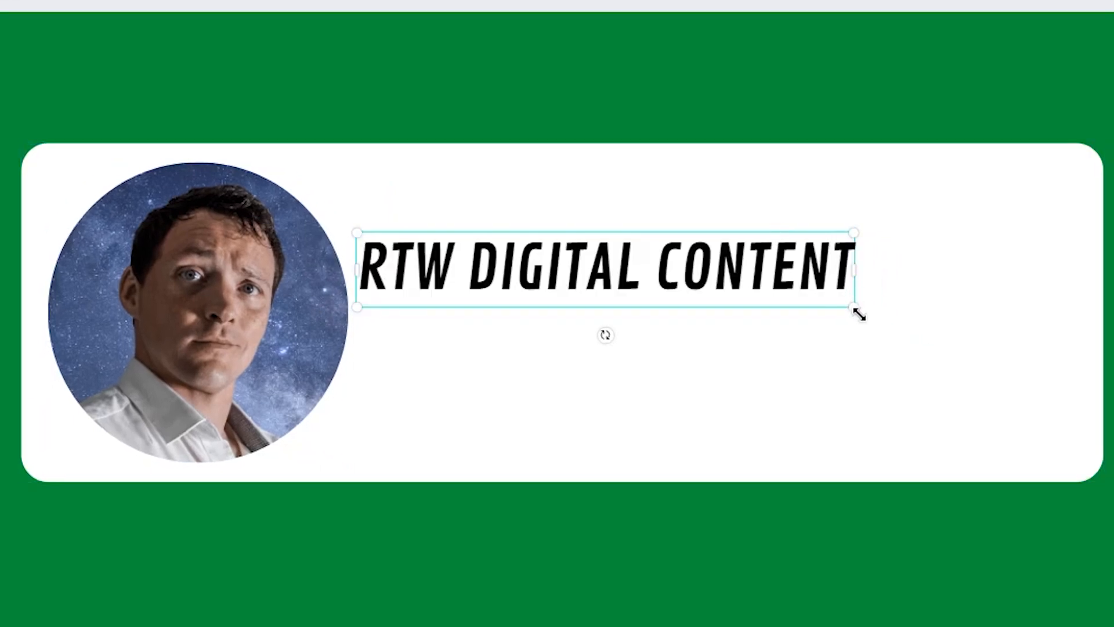
drag(859, 314, 790, 297)
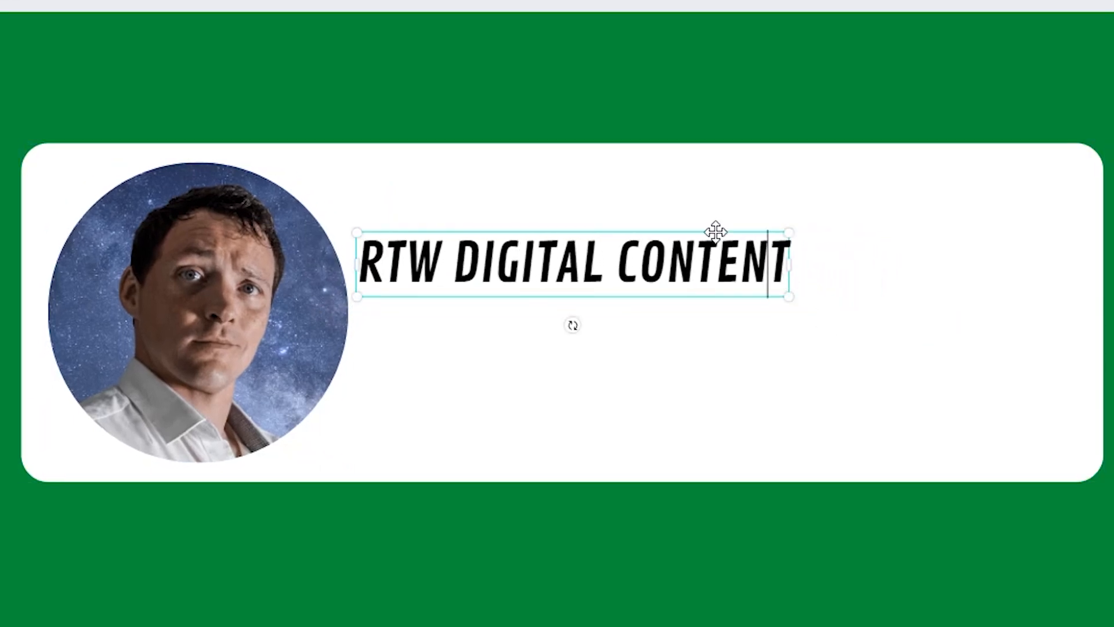
drag(716, 231, 752, 188)
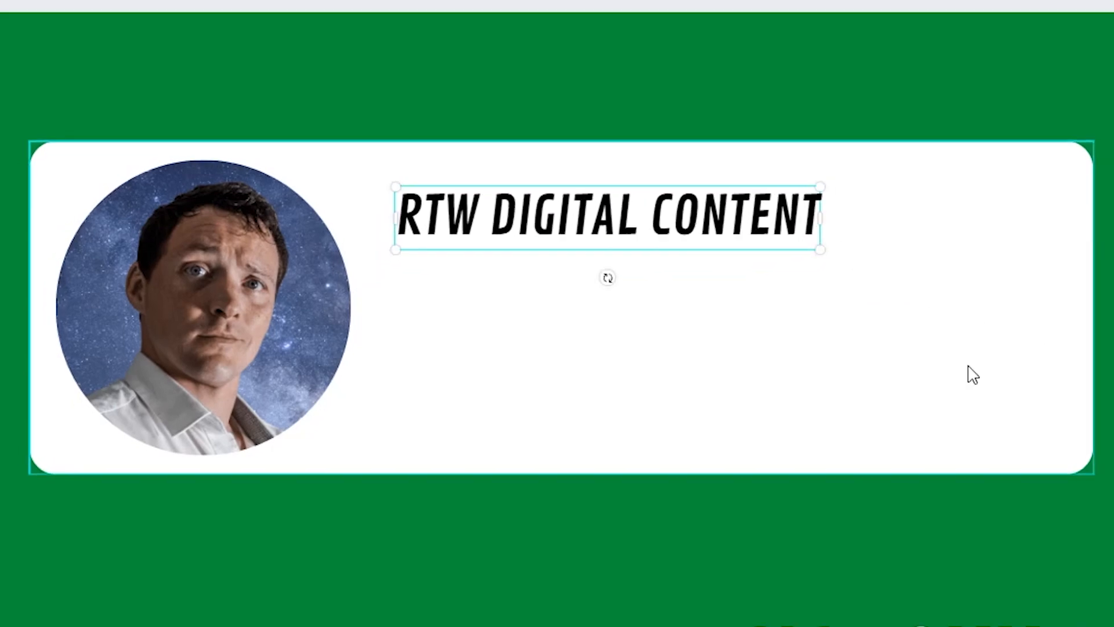
drag(1113, 90, 101, 477)
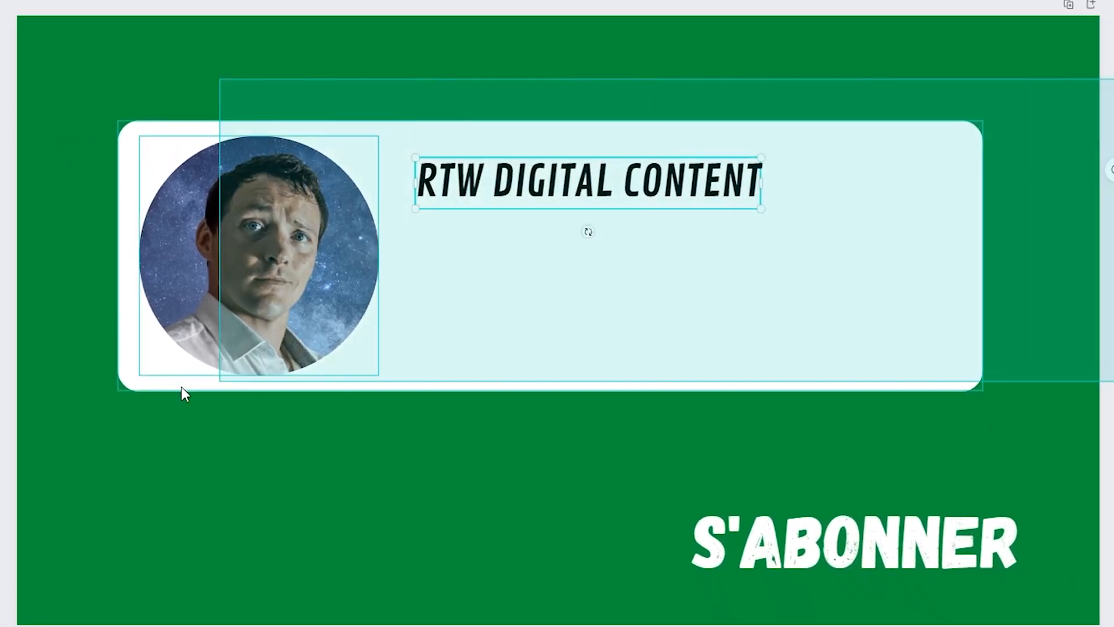
drag(181, 393, 8, 430)
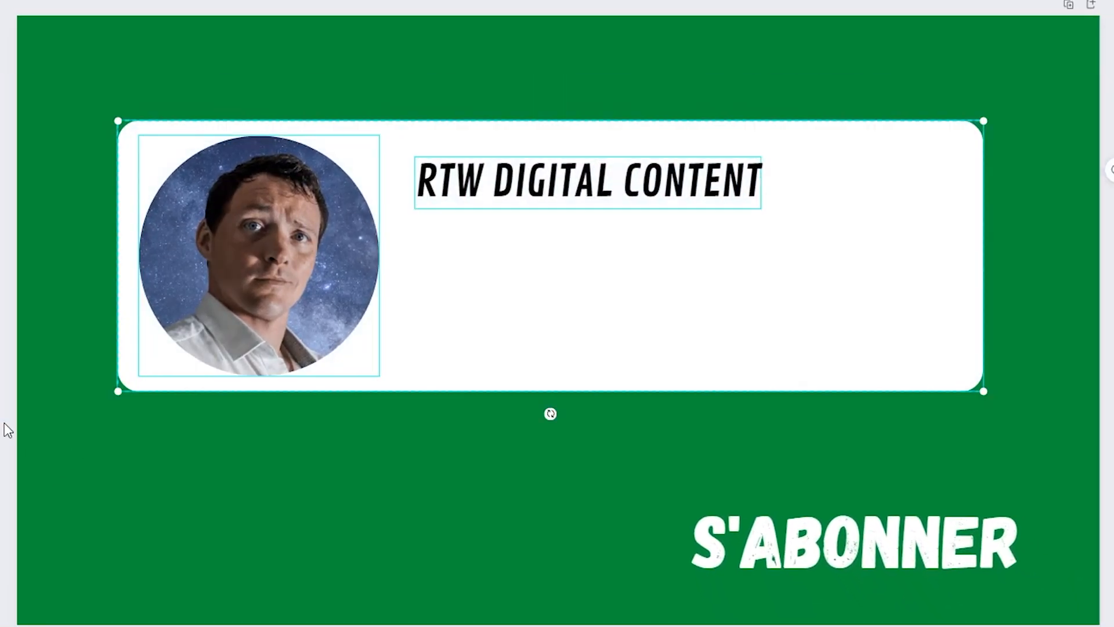
drag(712, 342, 639, 351)
key(ctrl+z)
- Widen the white rounded rectangle on its right side and center it horizontally on the page together with the photo and title
drag(982, 258, 1075, 280)
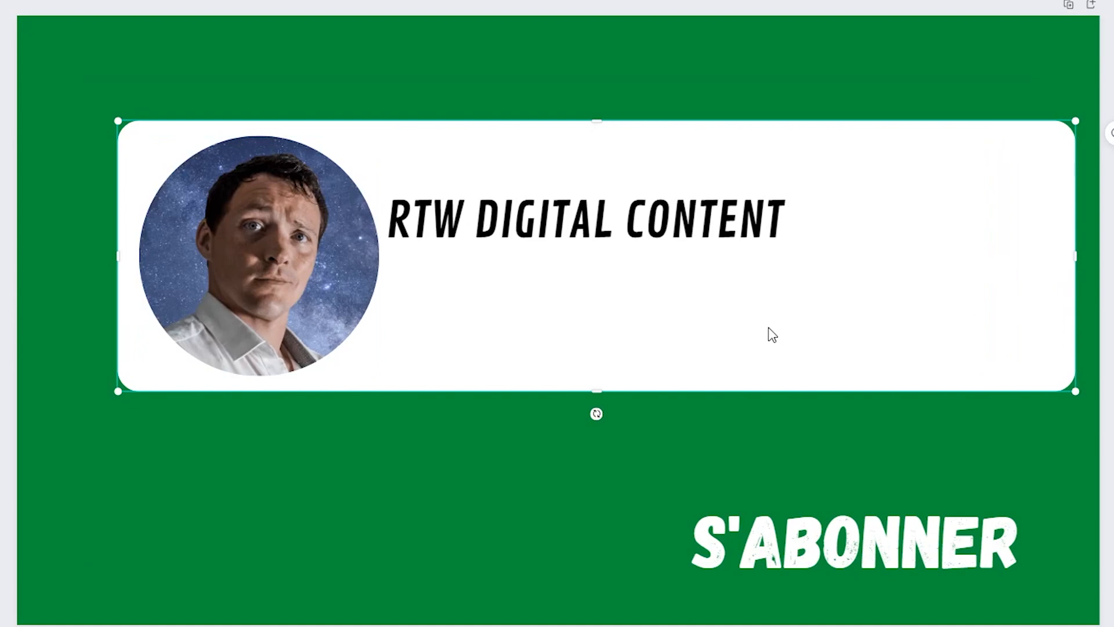
drag(1113, 63, 1, 432)
drag(518, 346, 478, 341)
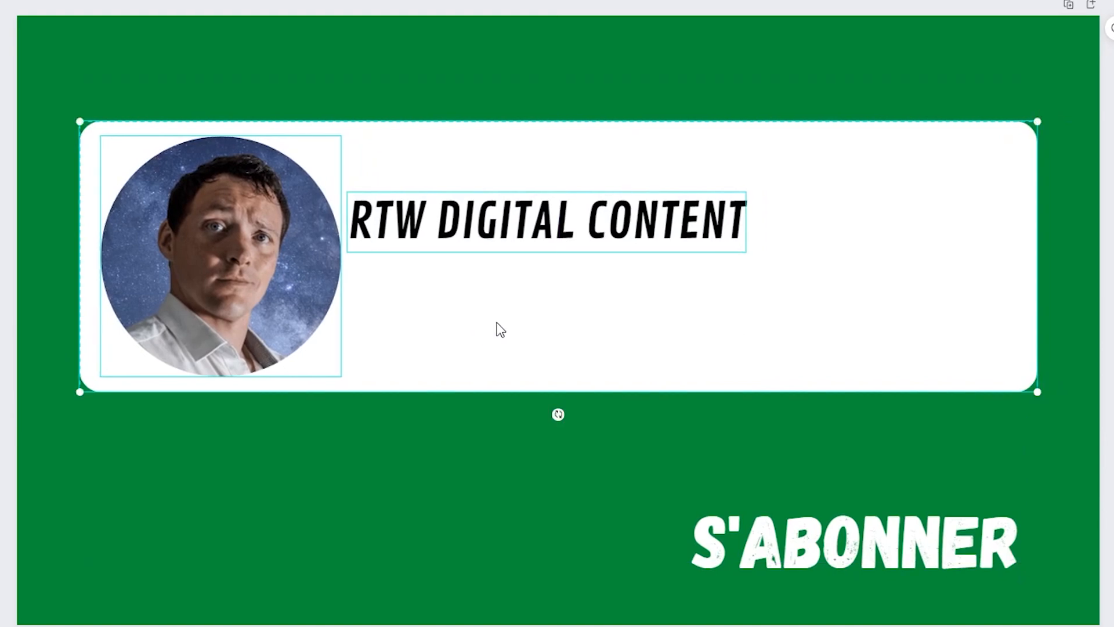
- Move the title up in the white card and give it a background effect with corner rounding 35 and spread 22
click(608, 229)
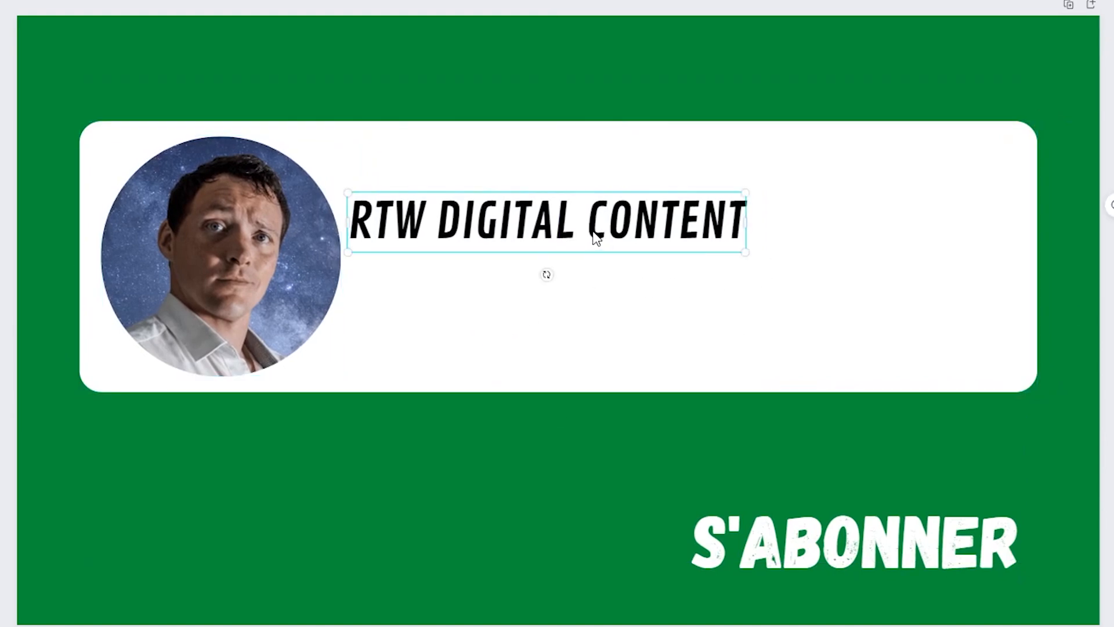
drag(596, 238, 607, 201)
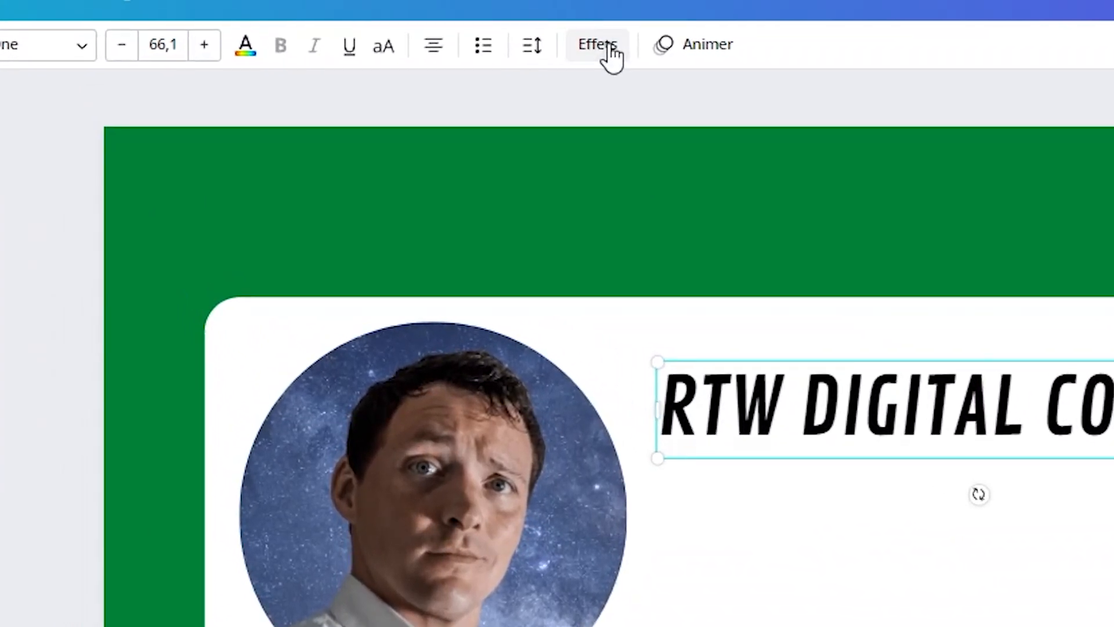
click(597, 46)
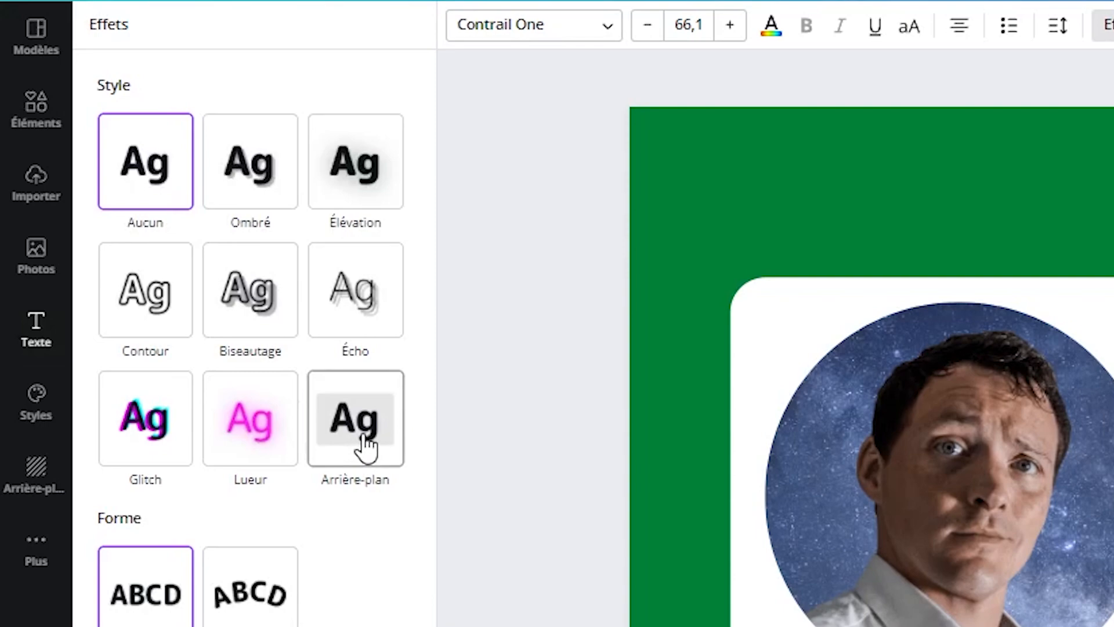
click(367, 448)
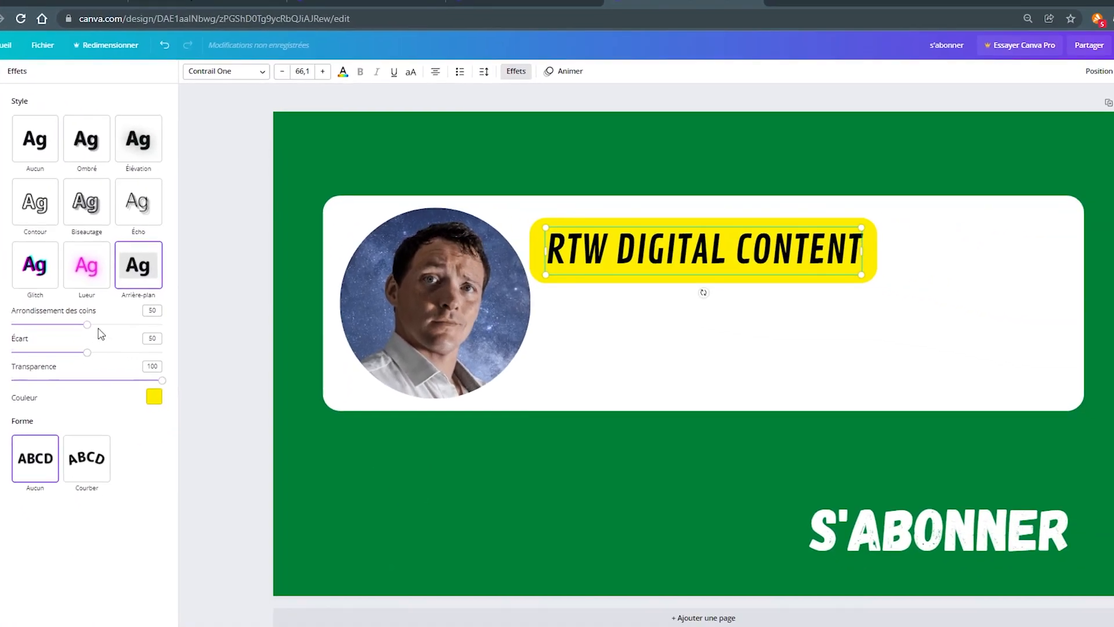
click(196, 449)
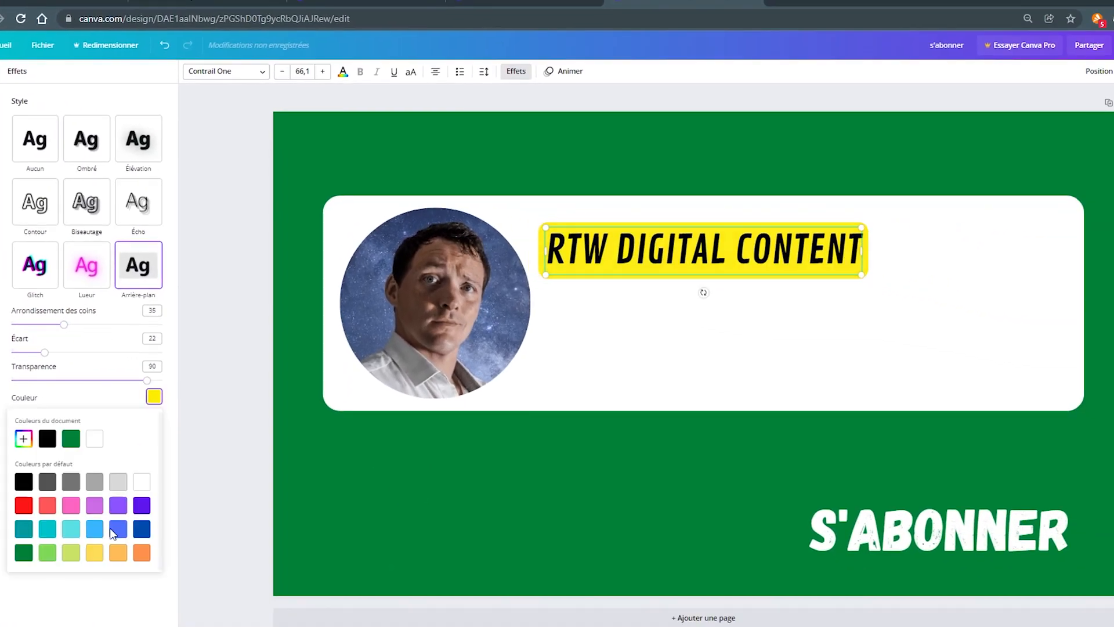
- Color the title's background effect dark blue and set its transparency to 40
click(117, 529)
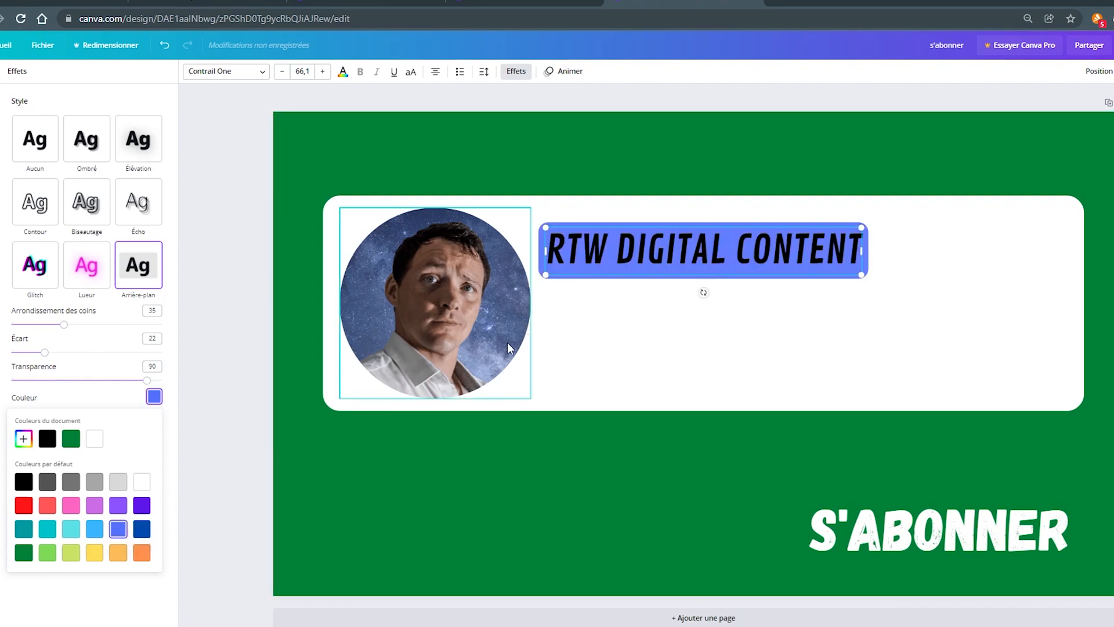
click(142, 529)
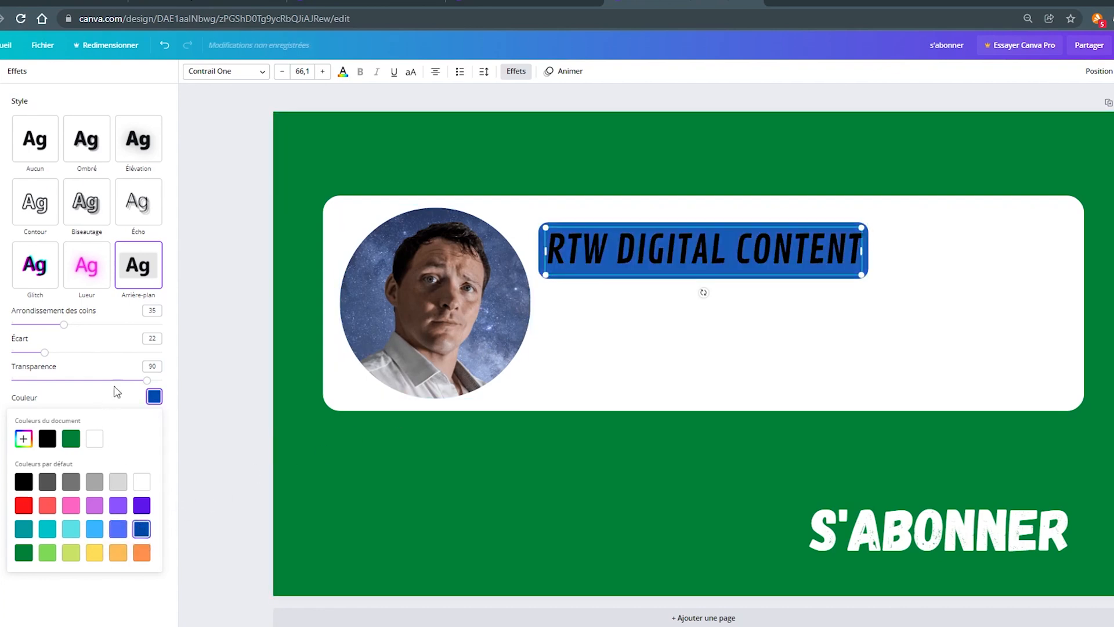
drag(148, 381, 75, 394)
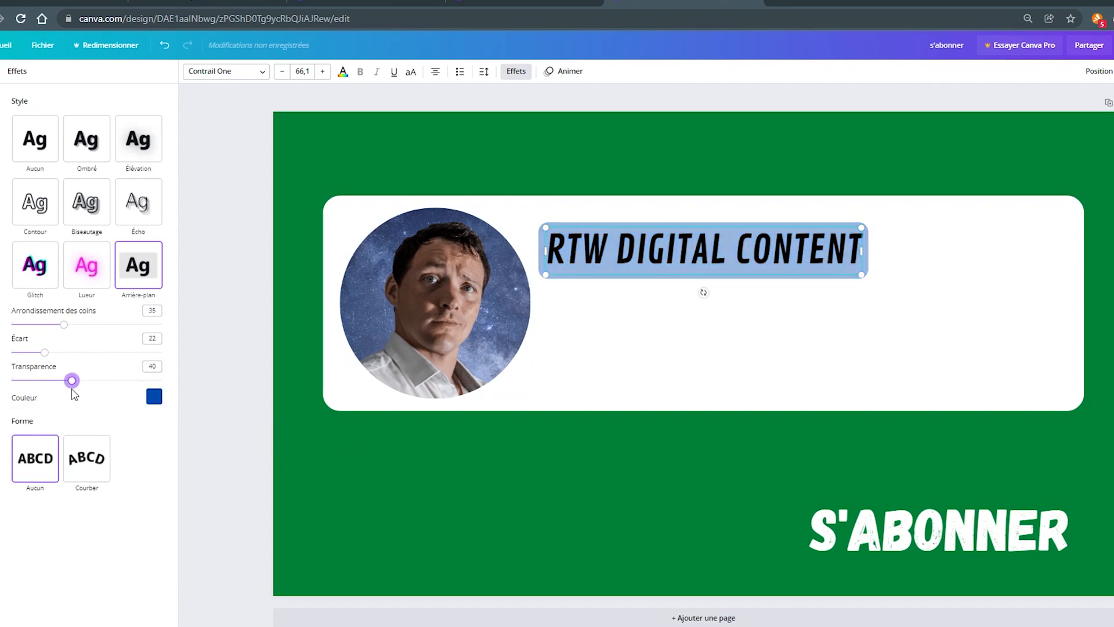
click(634, 312)
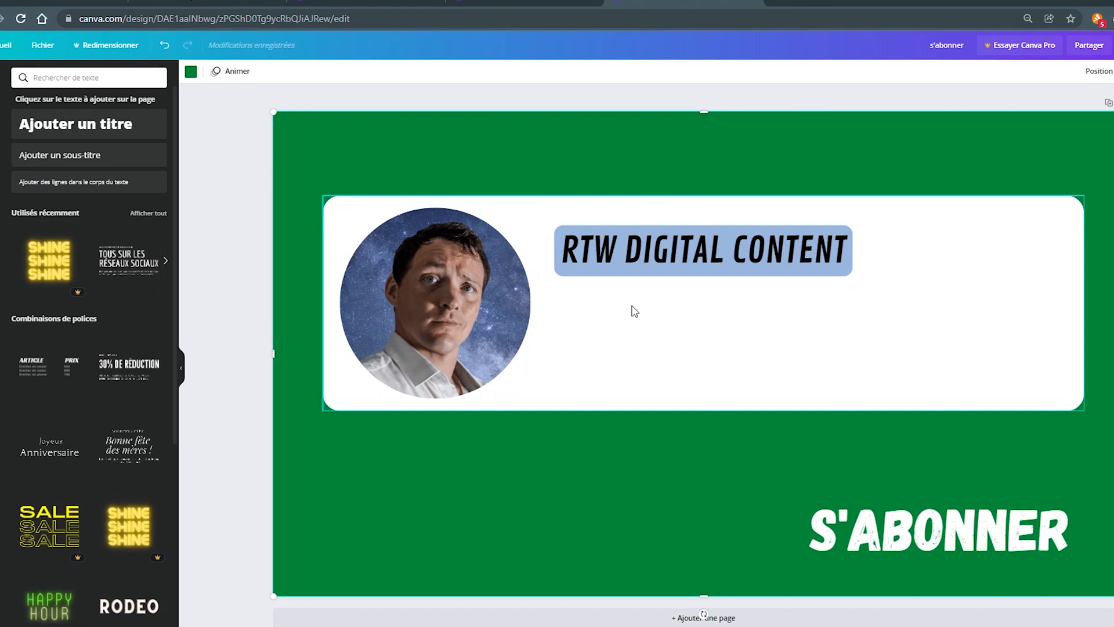
- Add a heading reading "Conseils & Astuces" below the title, at font size 49.3 in the Contrail One font
click(89, 123)
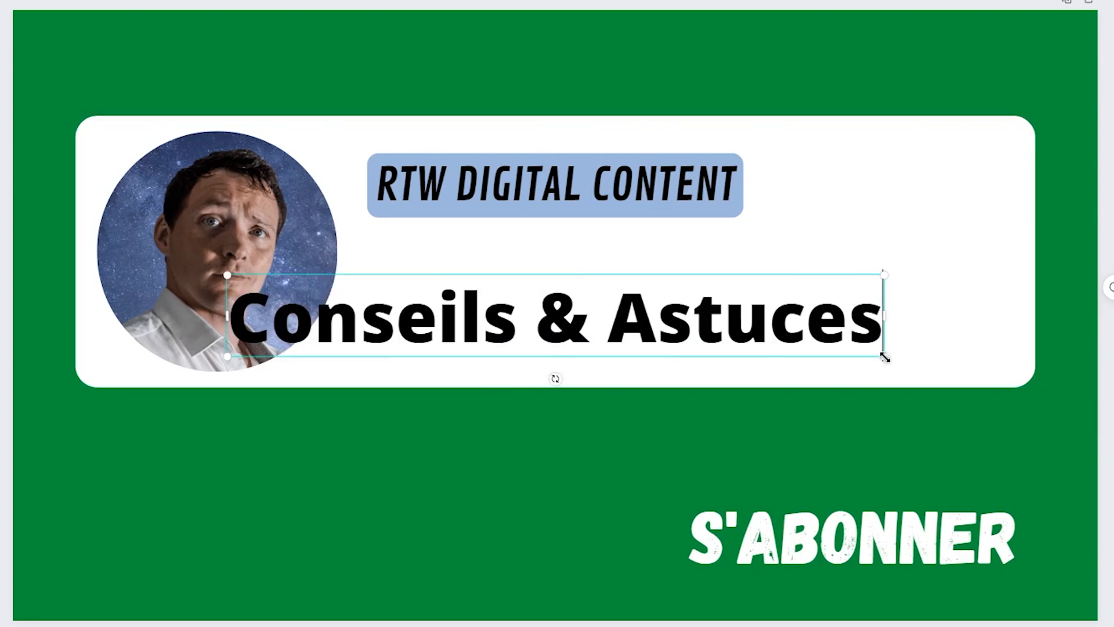
drag(884, 357, 634, 308)
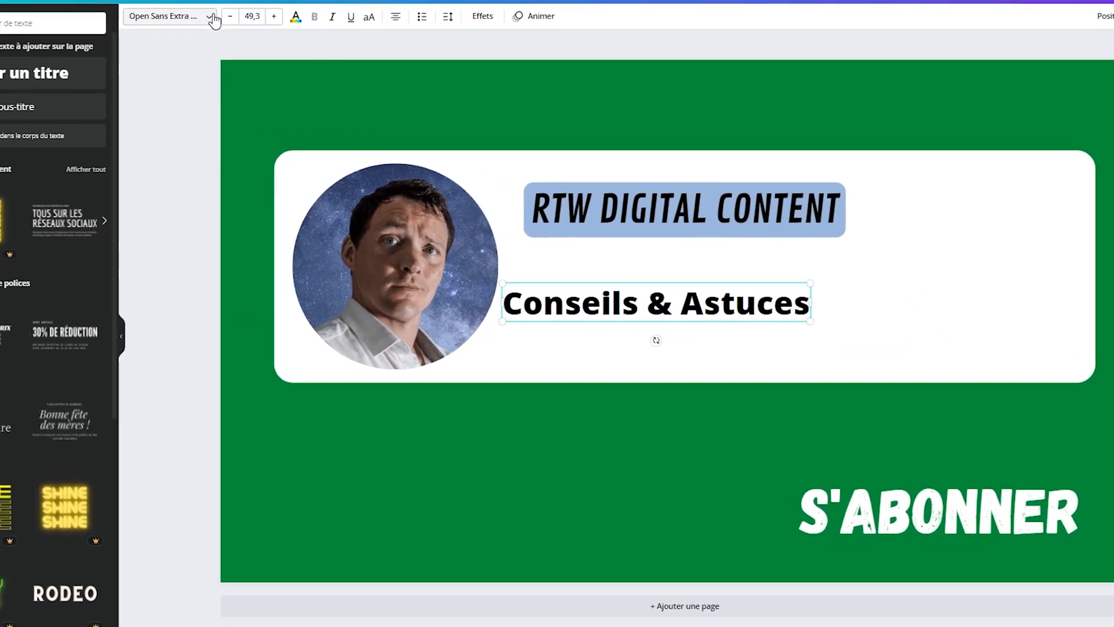
click(268, 34)
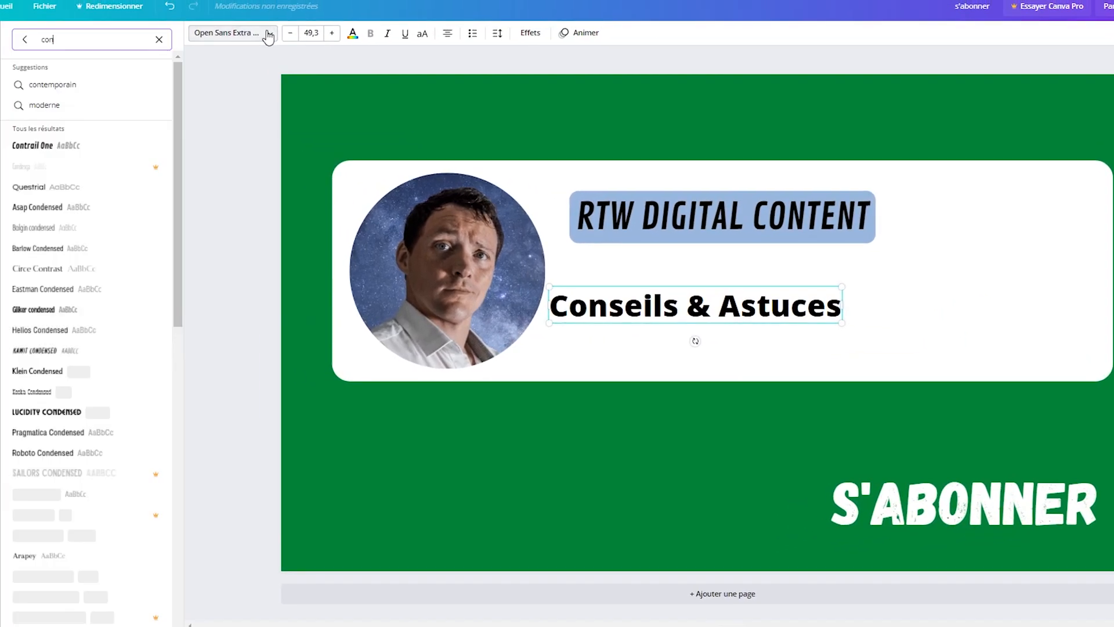
click(45, 152)
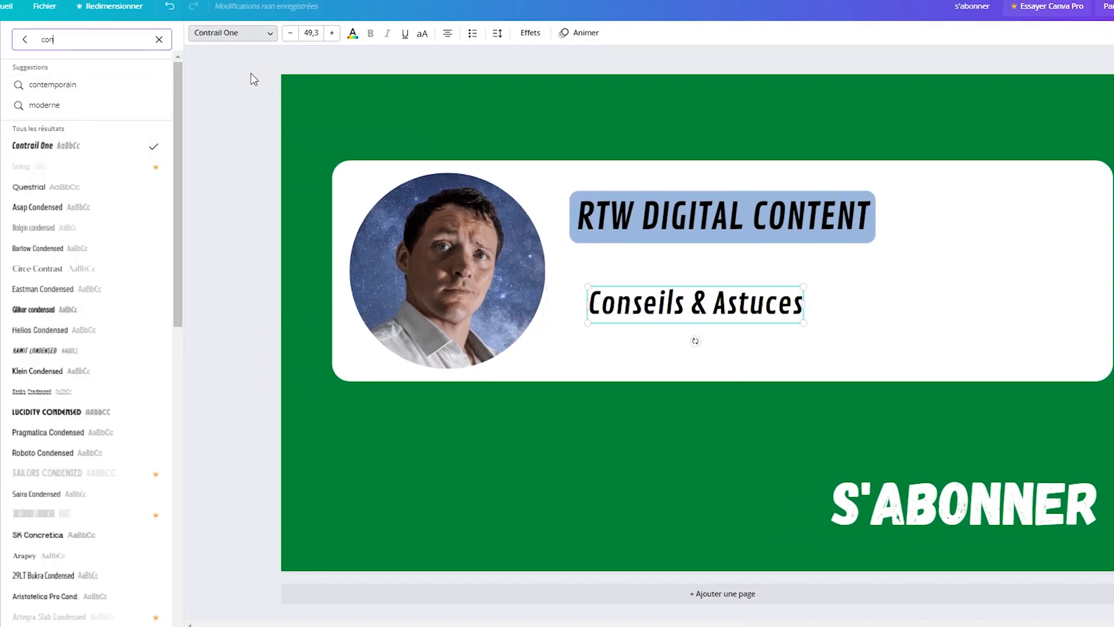
- Color the "Conseils & Astuces" text dark gray and enlarge it to font size 57.6
click(355, 34)
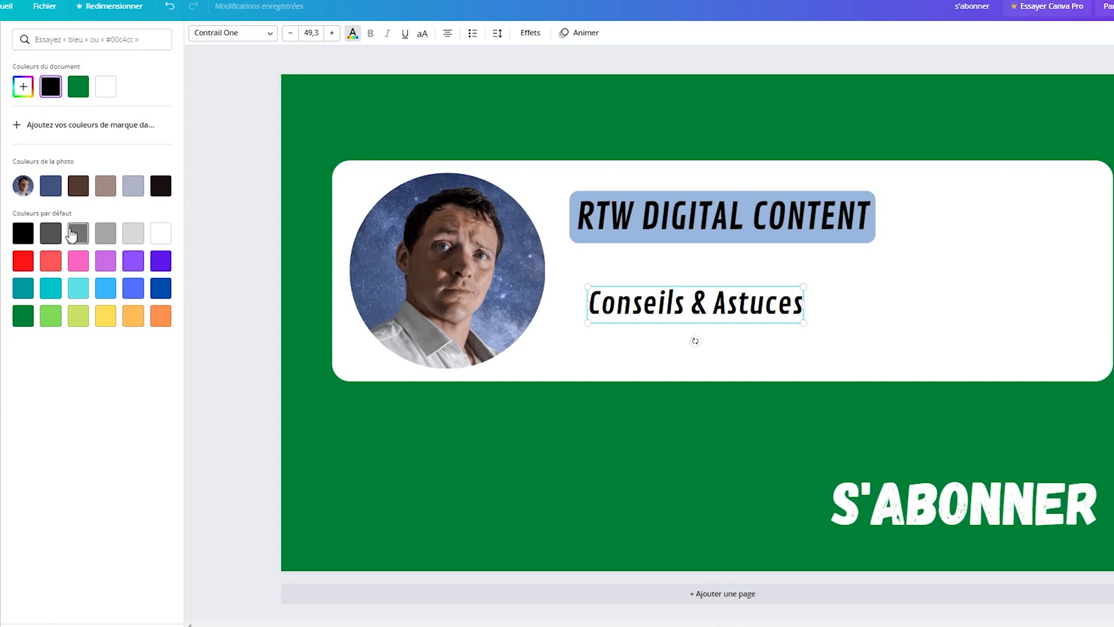
click(52, 235)
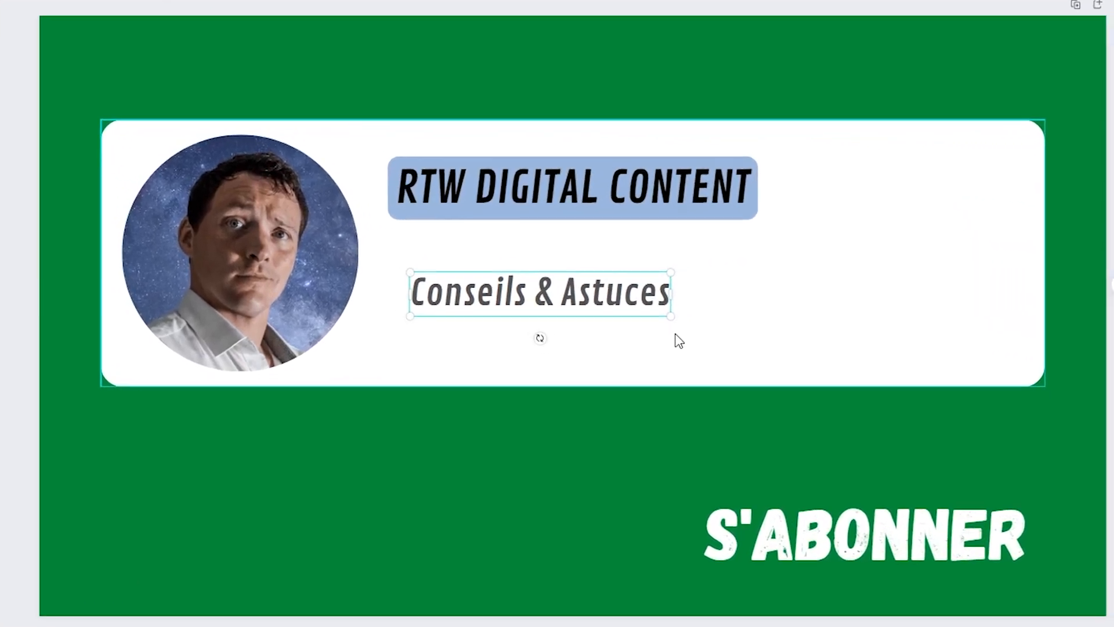
drag(660, 318, 704, 345)
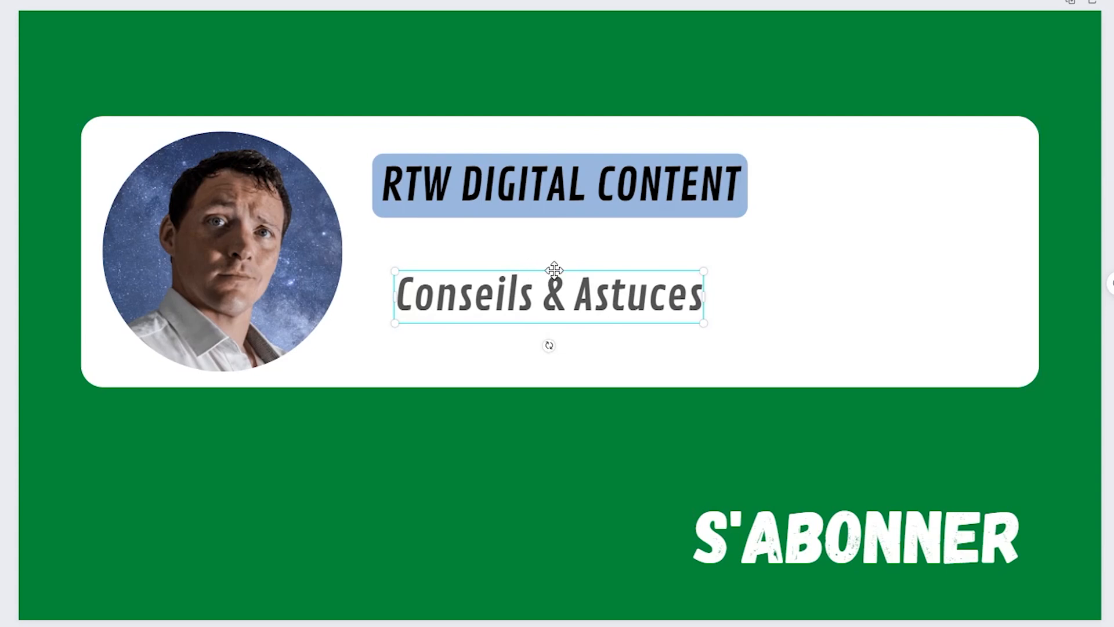
- Enlarge the "RTW DIGITAL CONTENT" title slightly and arrange it with "Conseils & Astuces" centered beneath it, beside the photo
drag(554, 270, 561, 257)
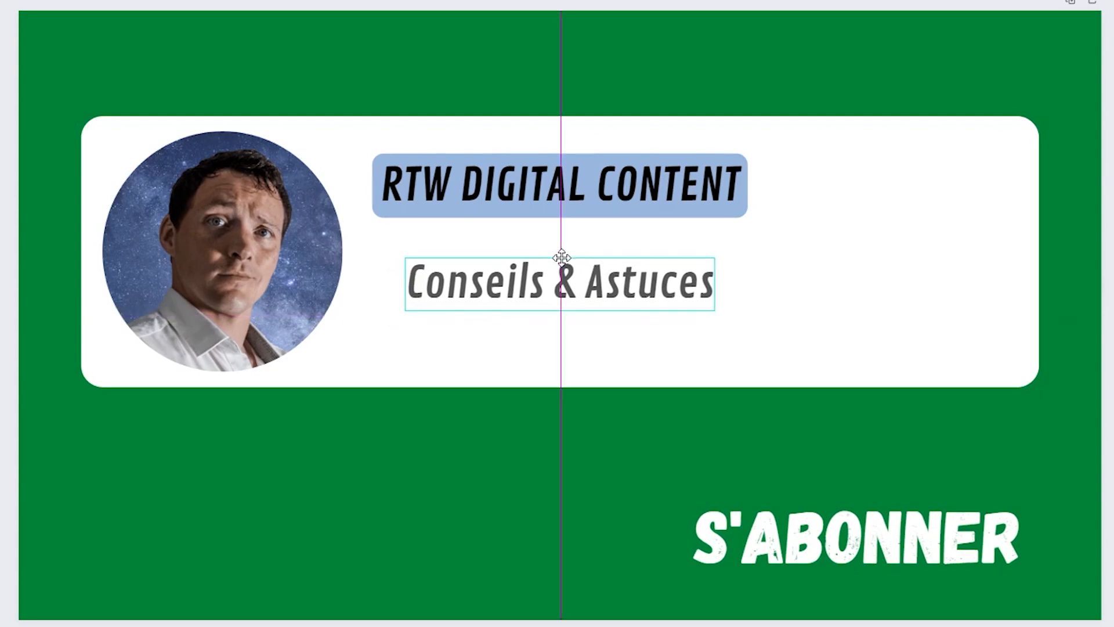
drag(561, 257, 552, 293)
drag(579, 215, 577, 236)
drag(736, 235, 785, 254)
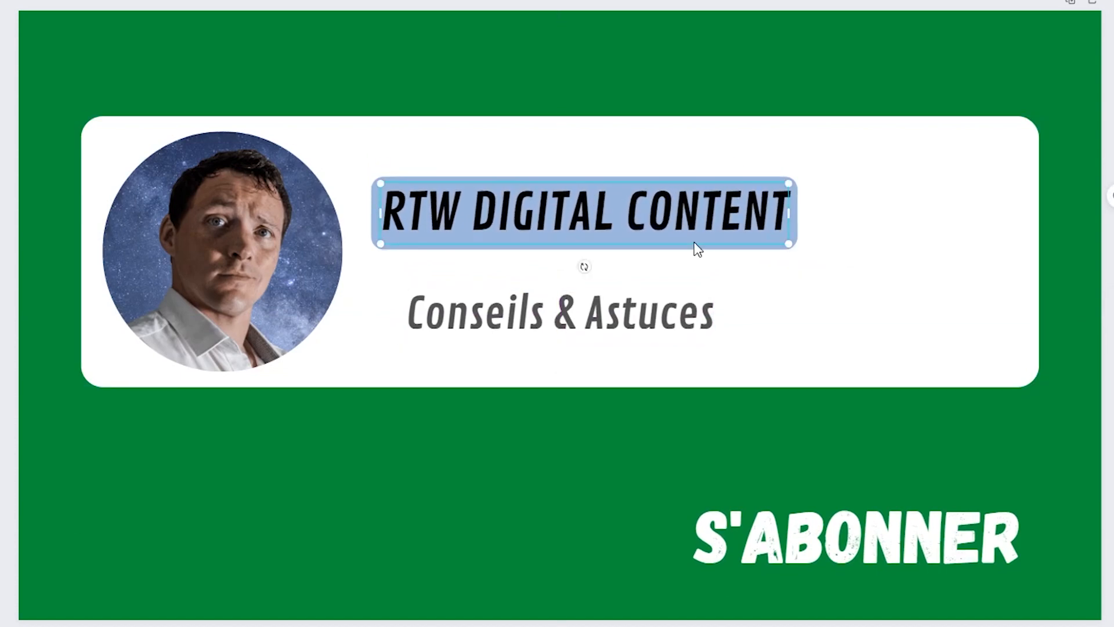
mouse_move(694, 244)
mouse_down()
mouse_move(673, 241)
mouse_move(683, 231)
mouse_up()
drag(580, 319, 593, 315)
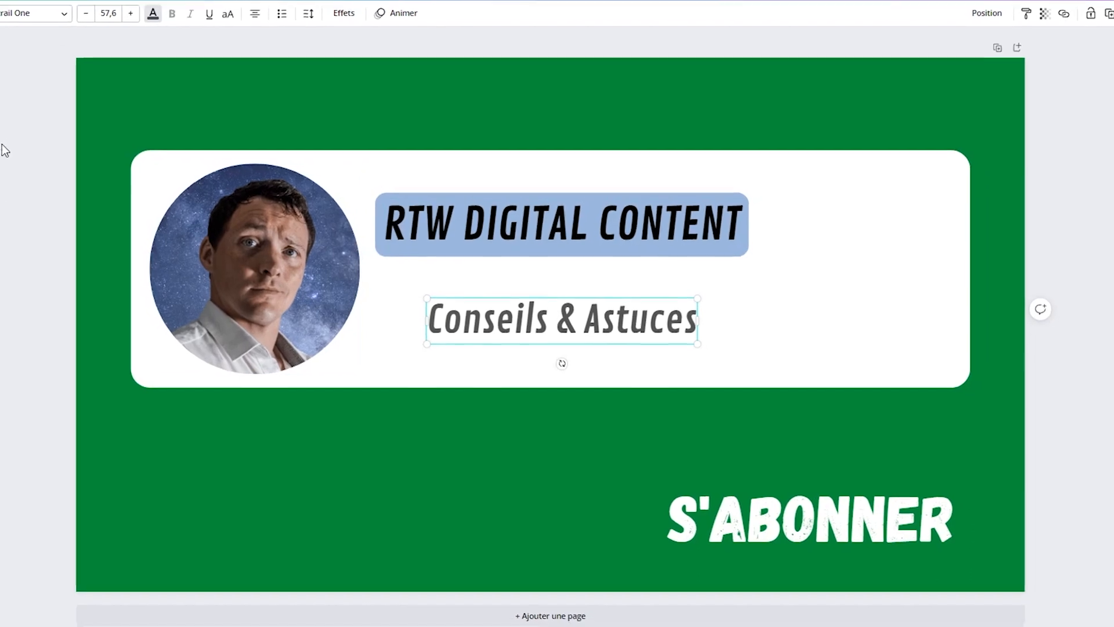
- Group the white card with its photo and both texts, and open the animation options
drag(10, 138, 1010, 429)
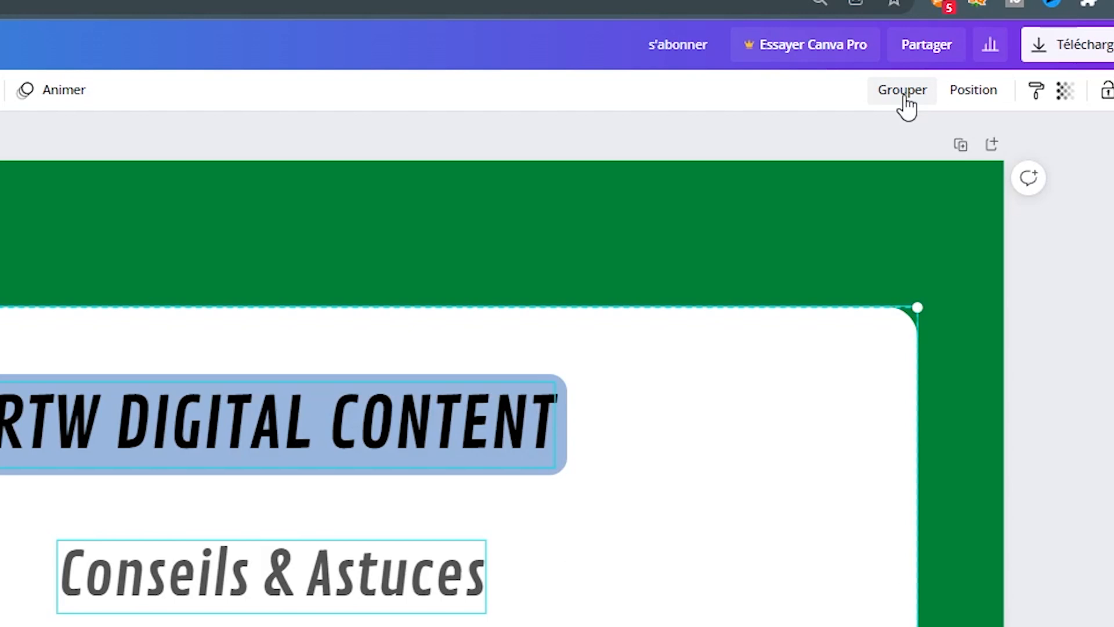
click(905, 97)
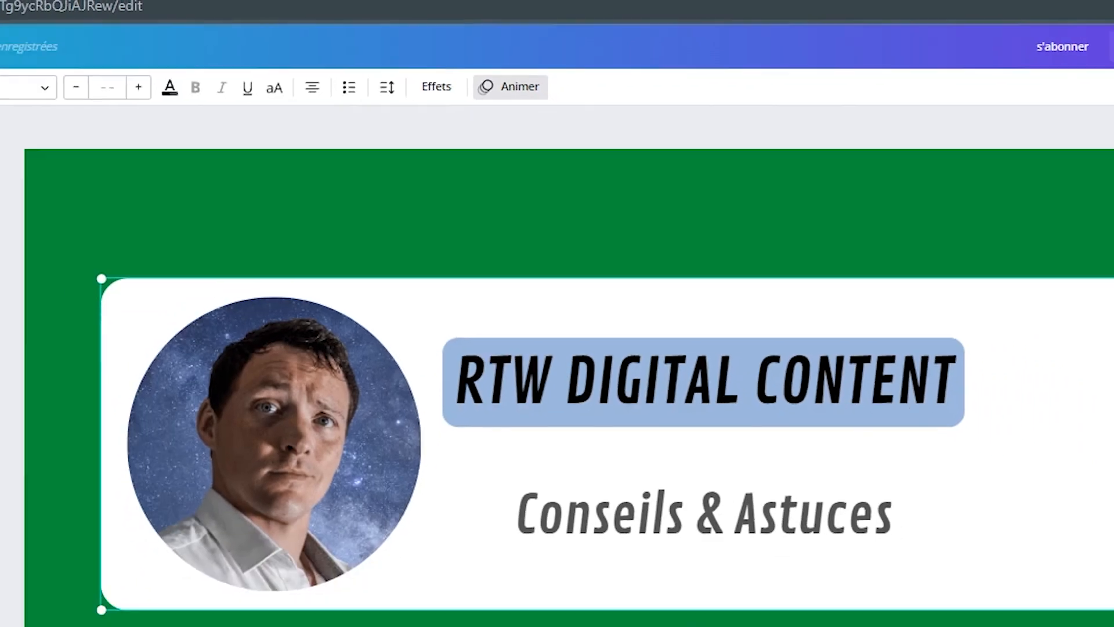
click(432, 121)
click(87, 125)
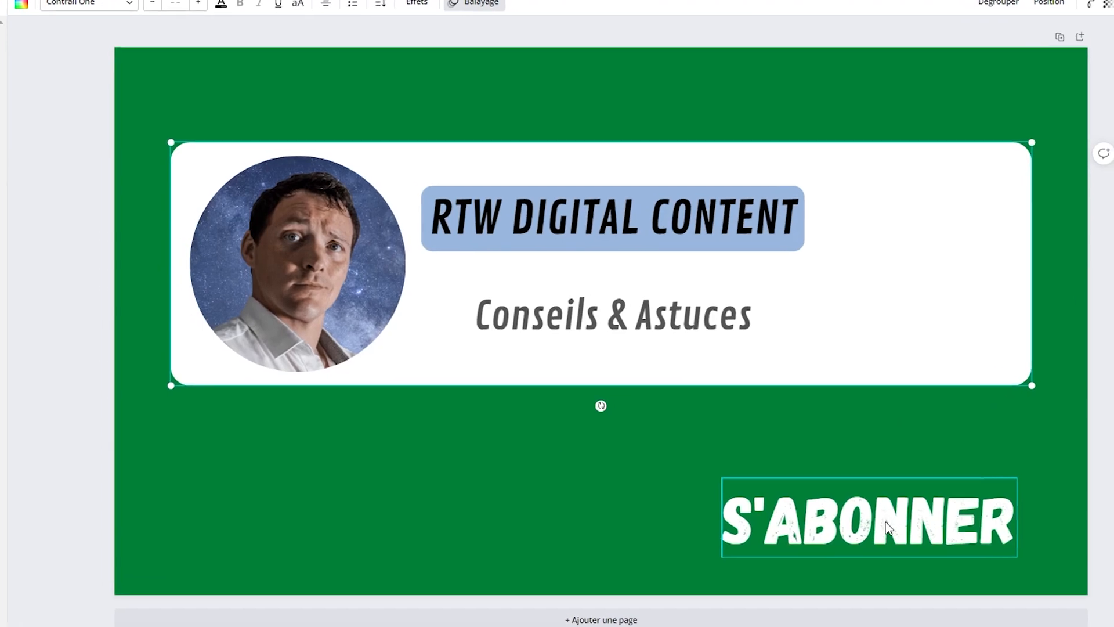
- Shrink the "s'abonner" text to font size 57.3 and move it onto the right part of the white card
click(906, 526)
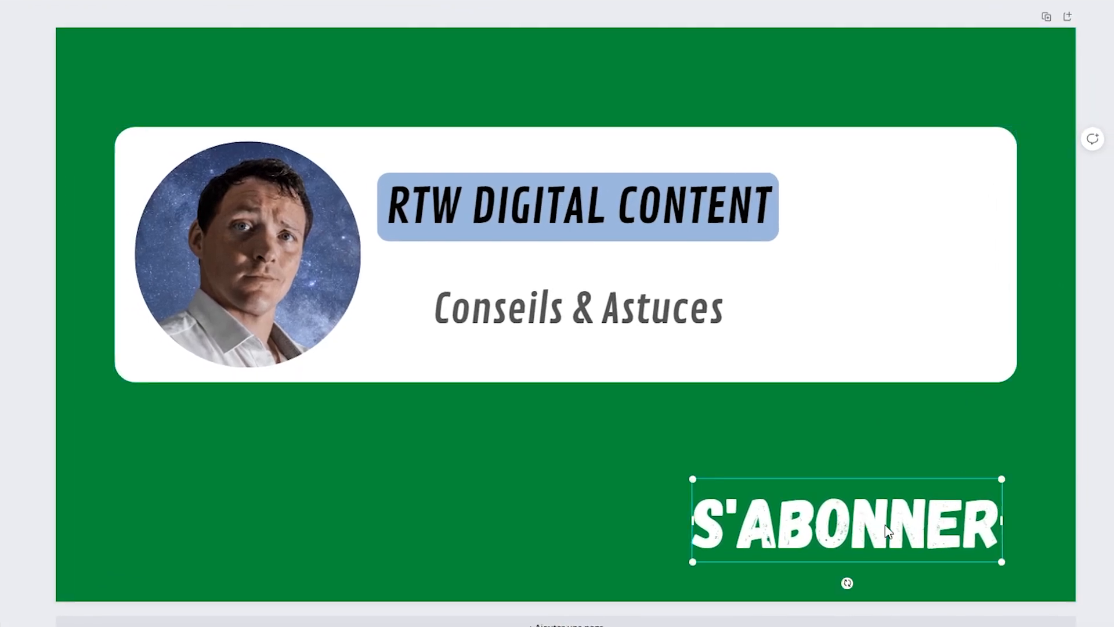
drag(1002, 561, 874, 526)
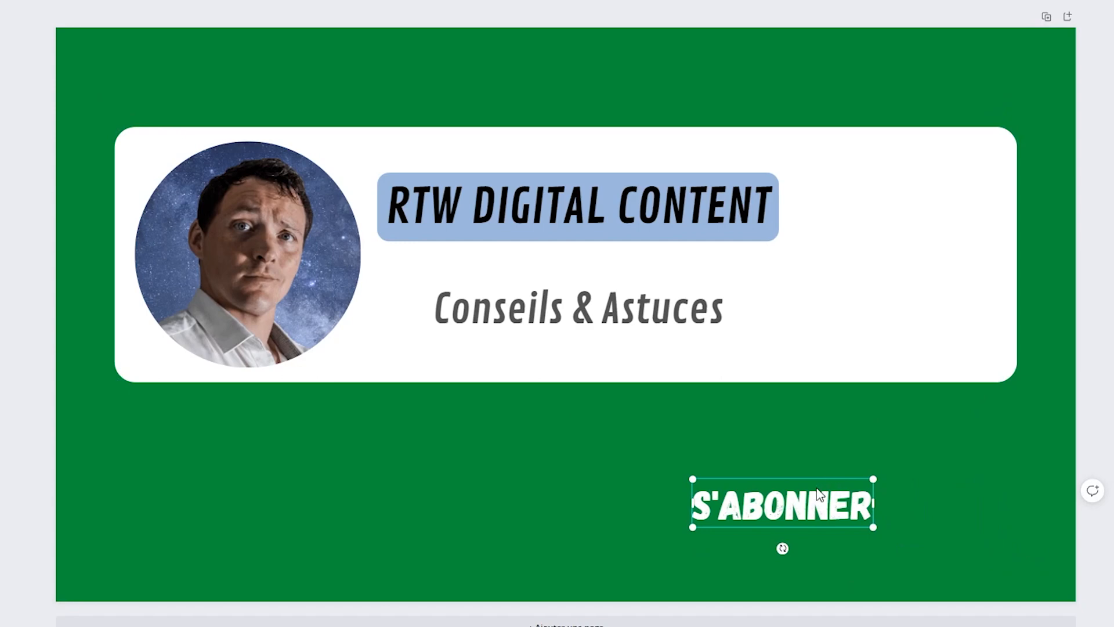
drag(817, 488, 938, 306)
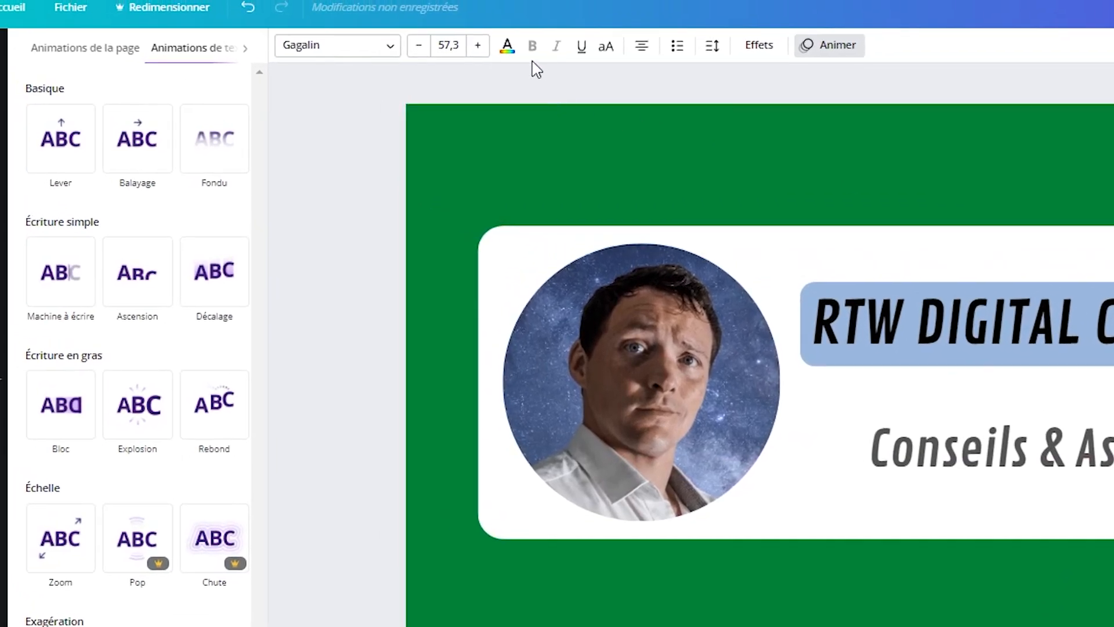
- Color the "s'abonner" text red and reduce it to font size 53.9
click(508, 47)
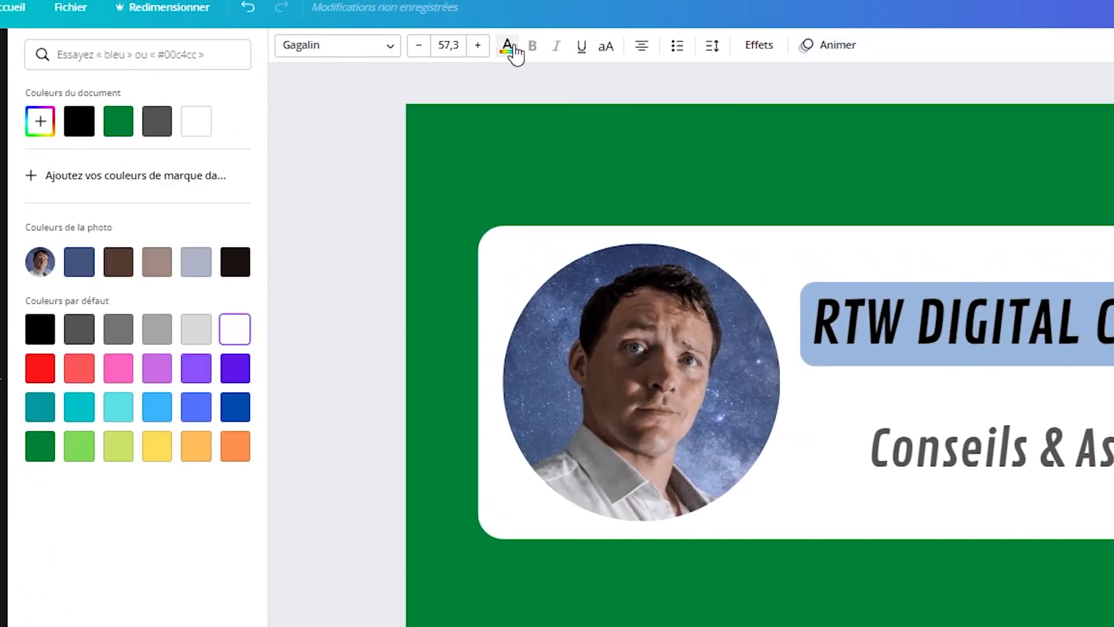
click(36, 379)
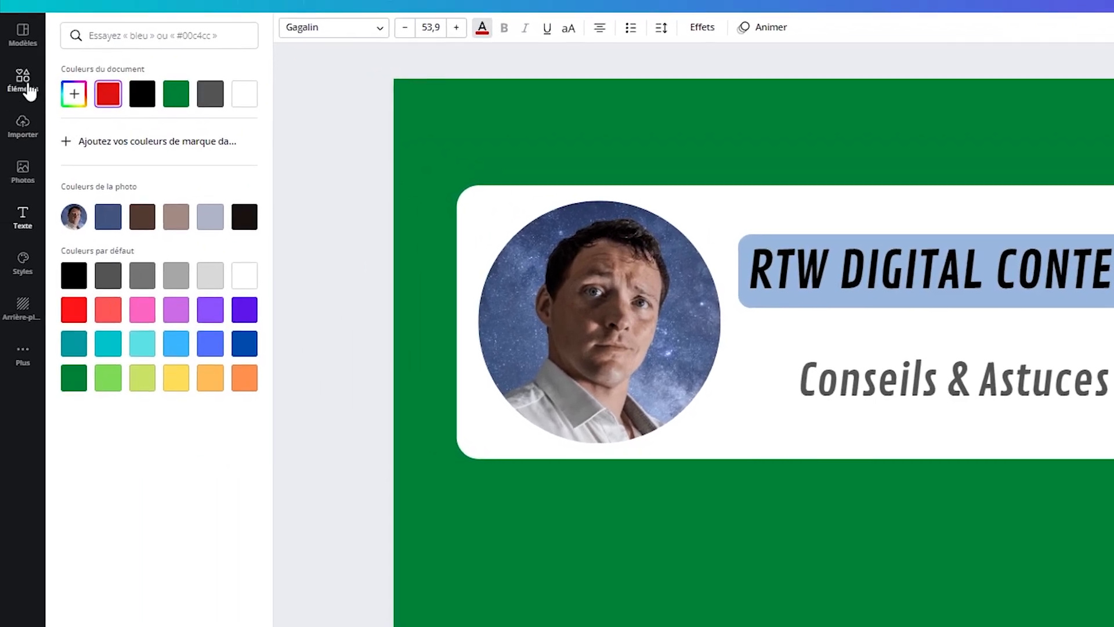
- Search the design elements for "youtube"
click(29, 90)
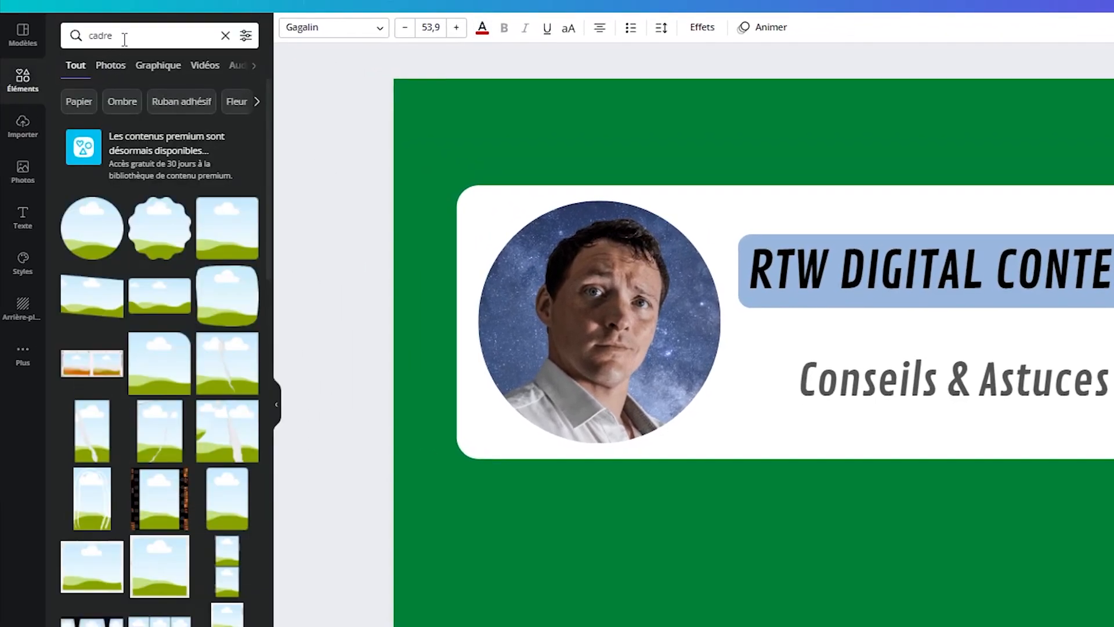
double_click(96, 41)
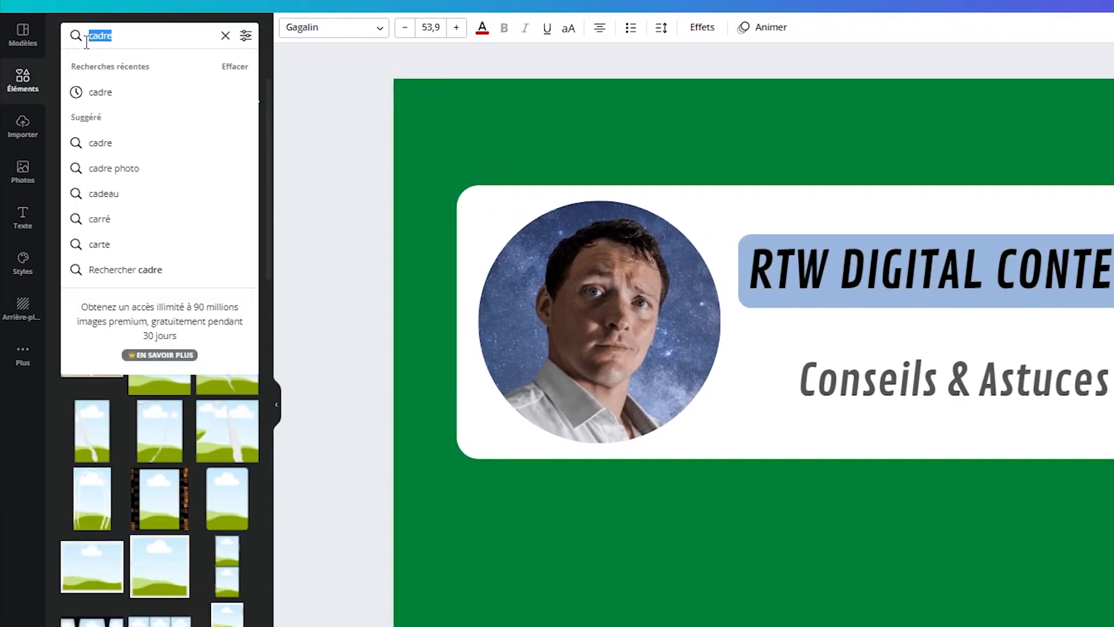
text(youtube)
key(Return)
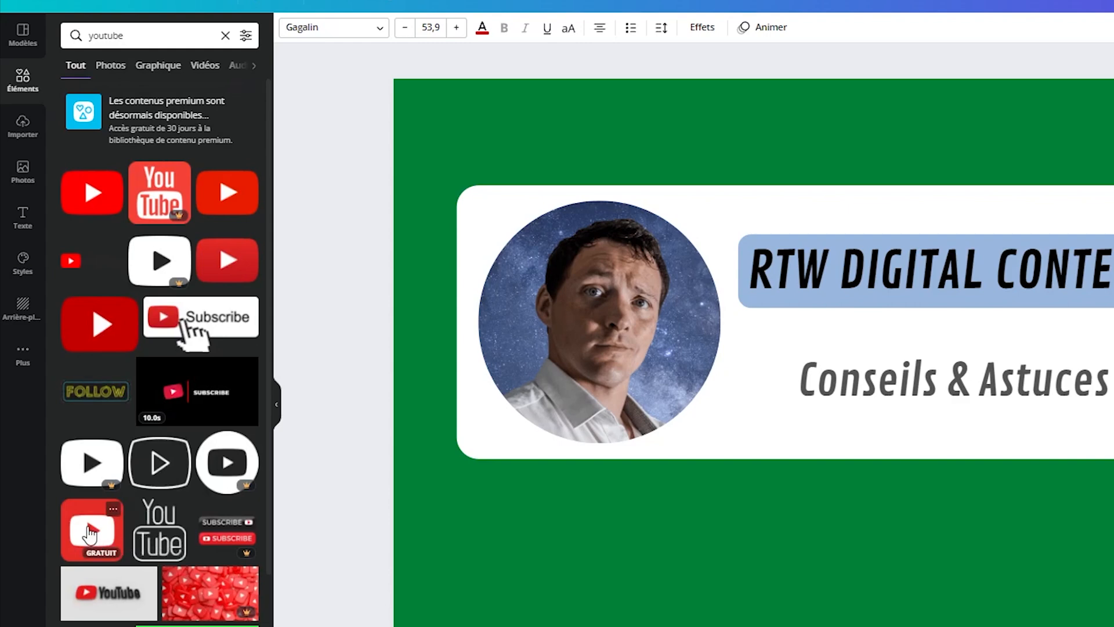
- Add the free red square YouTube icon to the design, shrink it and place it above the "s'abonner" text on the white card
drag(90, 533, 1111, 228)
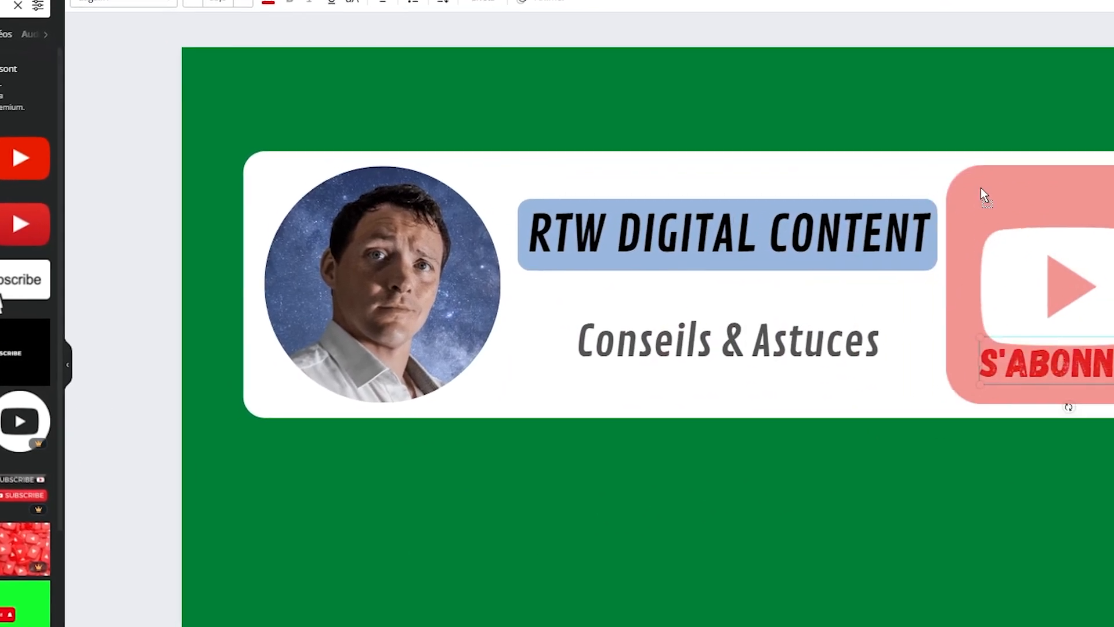
drag(980, 186, 989, 171)
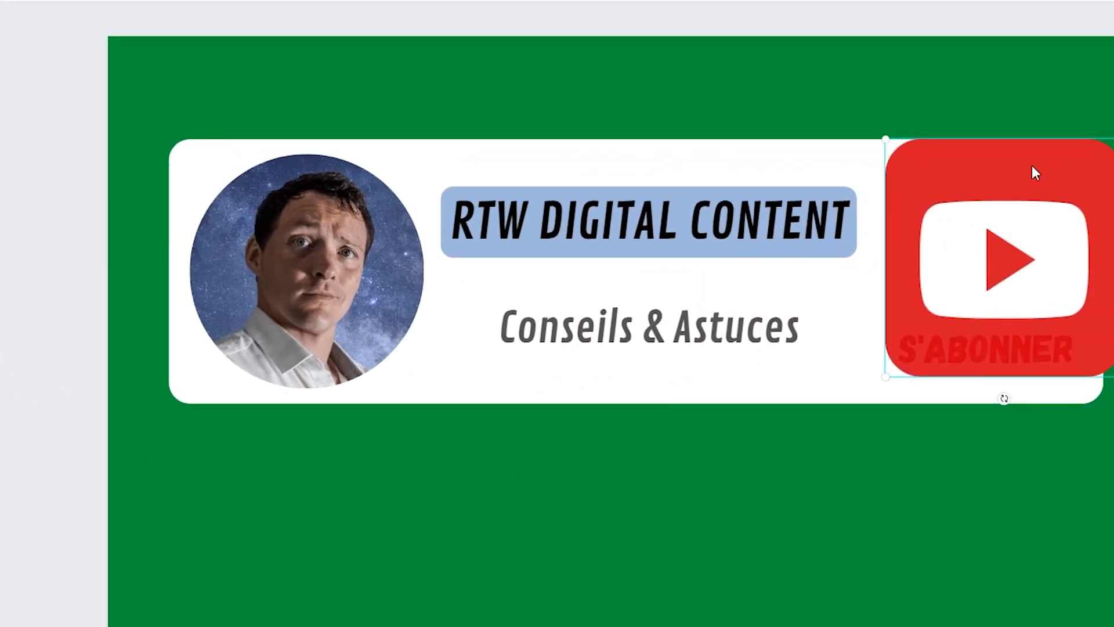
drag(1038, 125, 957, 192)
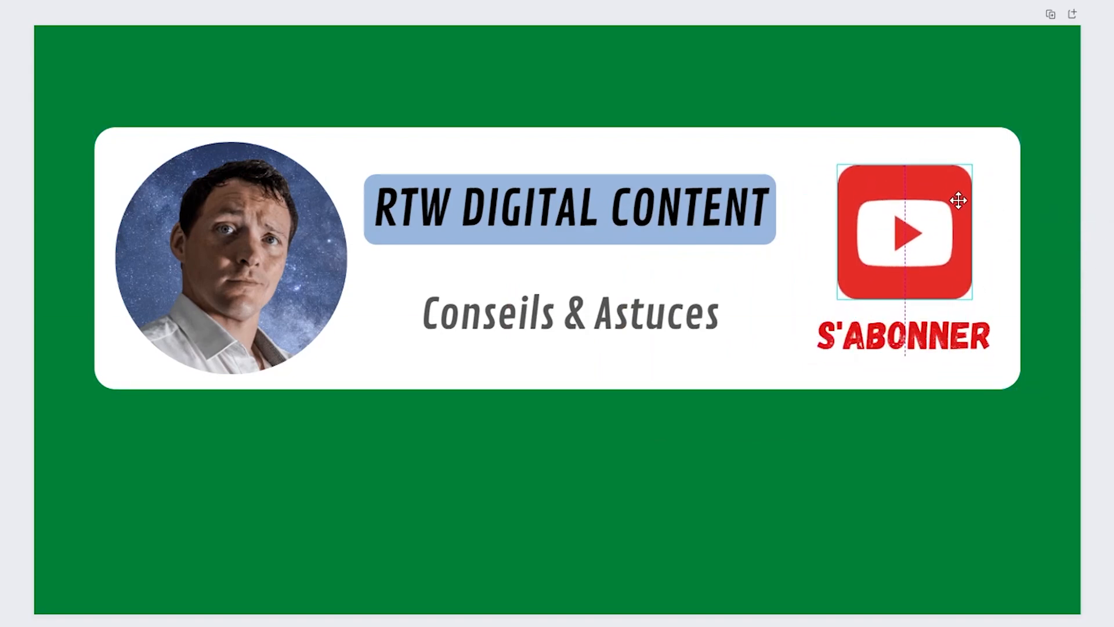
click(1025, 224)
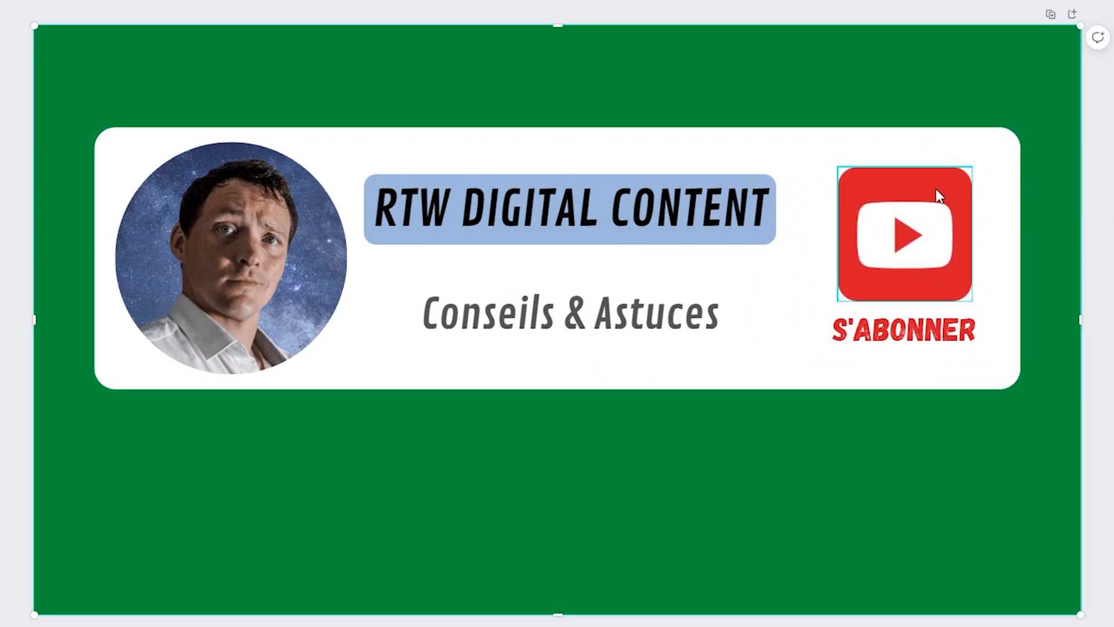
- Apply the Rotation animation to the YouTube icon and the "Révélation va-et-vient" Ascension animation to the "s'abonner" text
click(952, 185)
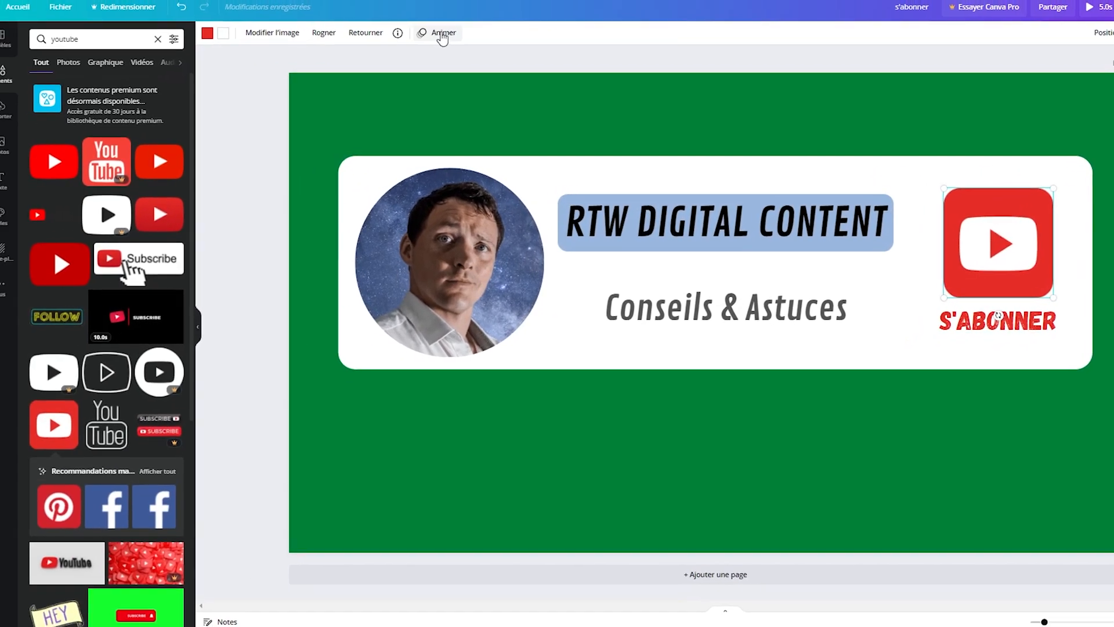
click(455, 37)
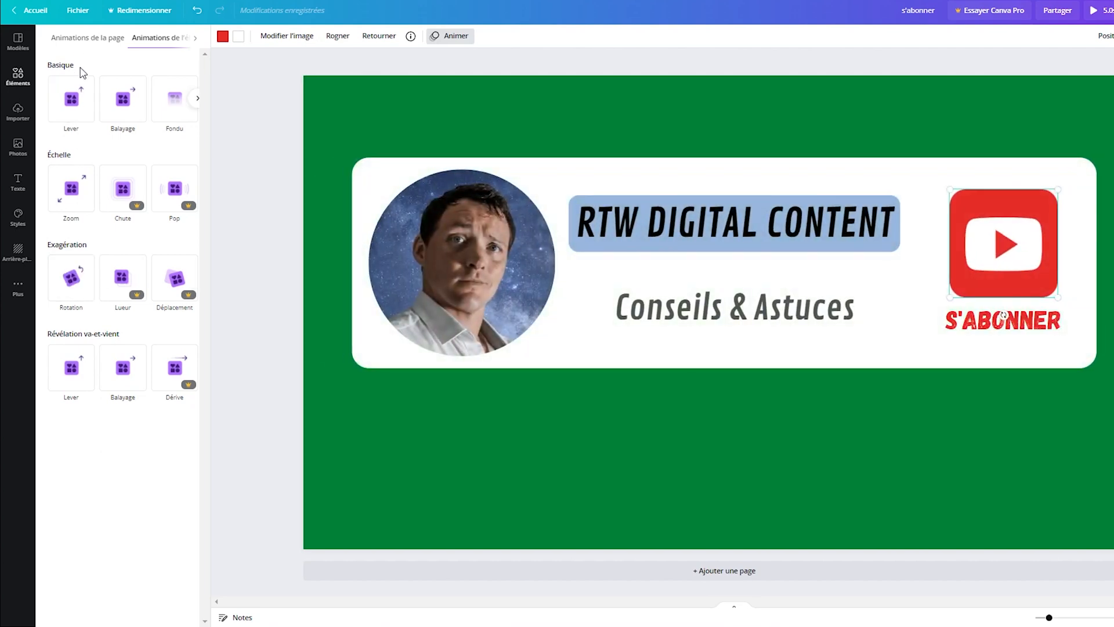
click(71, 94)
click(73, 290)
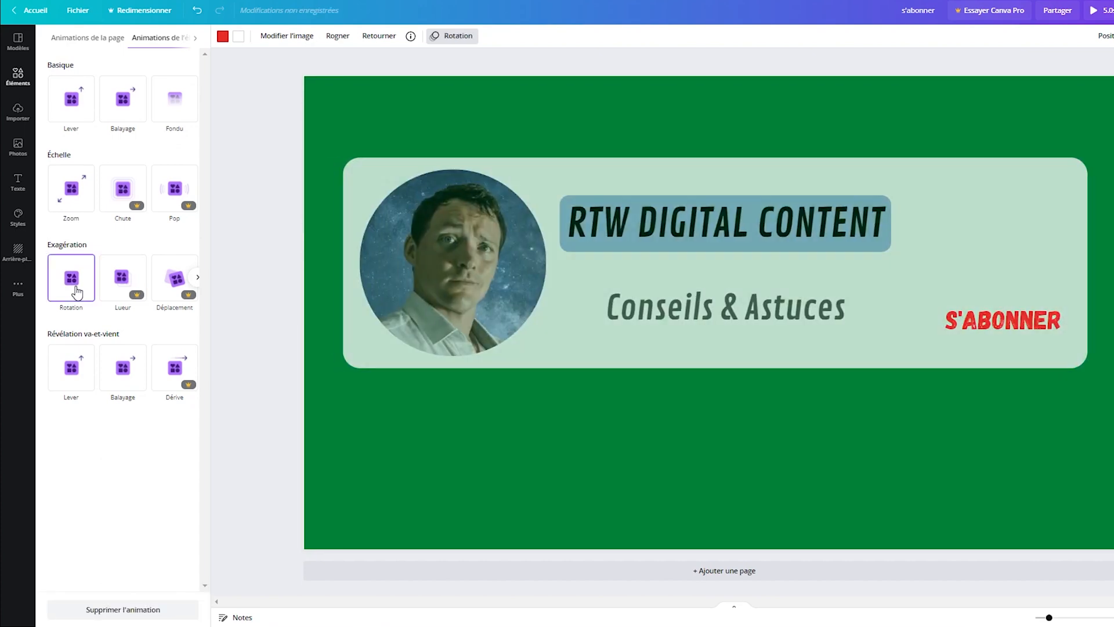
click(1049, 324)
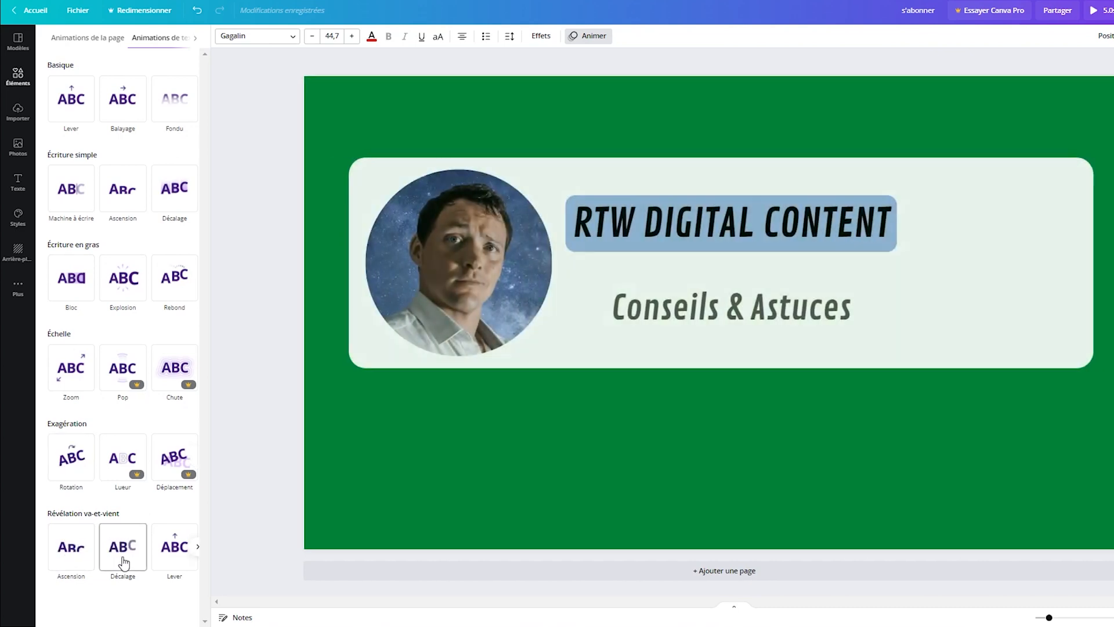
click(71, 546)
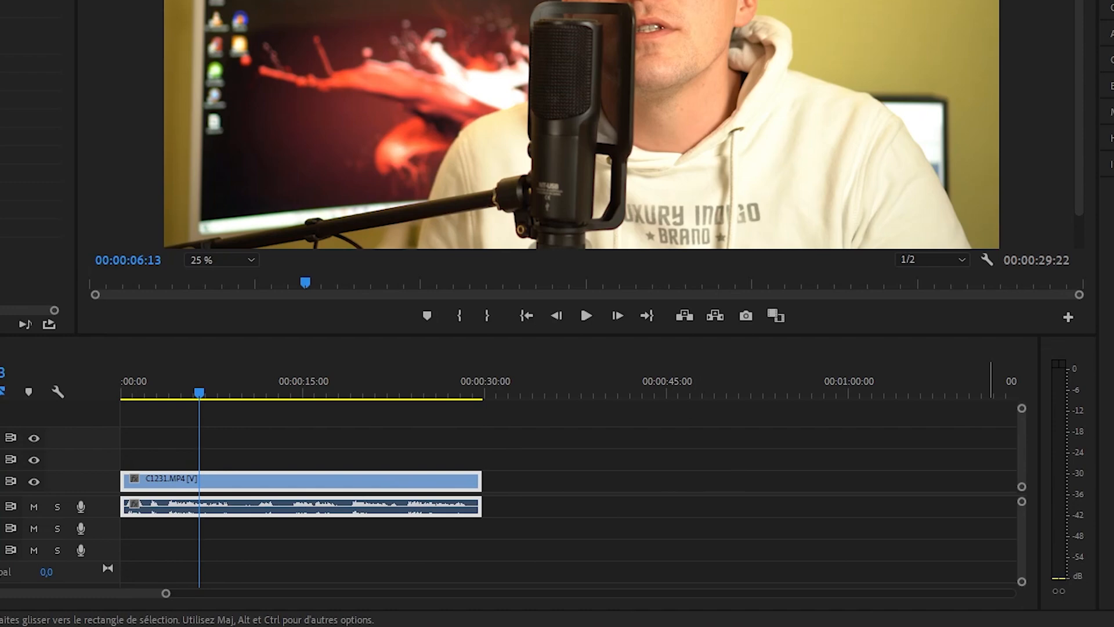
- Switch to Adobe Premiere Pro and place the green-screen "2 Boutons S'abonner + notifications" clip after C1231.MP4 on track V1
drag(1067, 510, 533, 507)
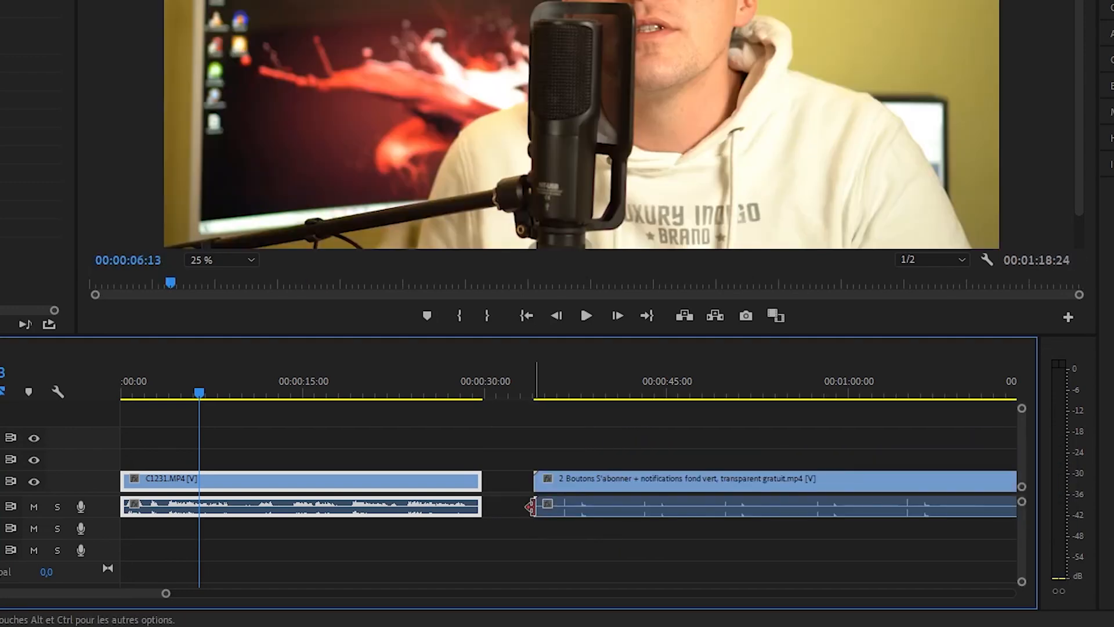
click(570, 378)
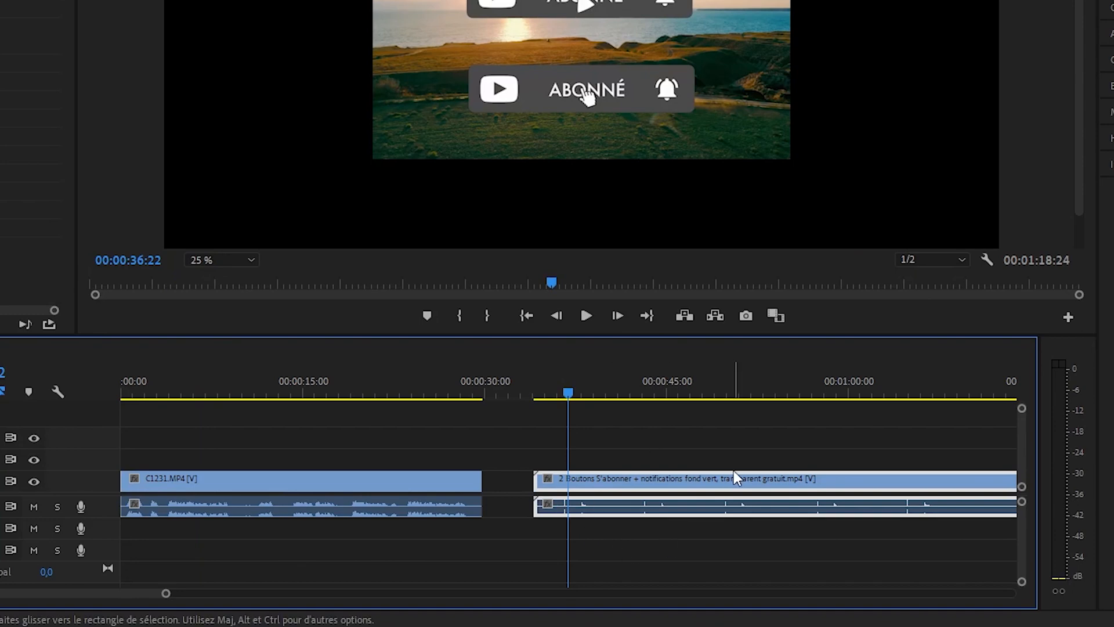
click(578, 394)
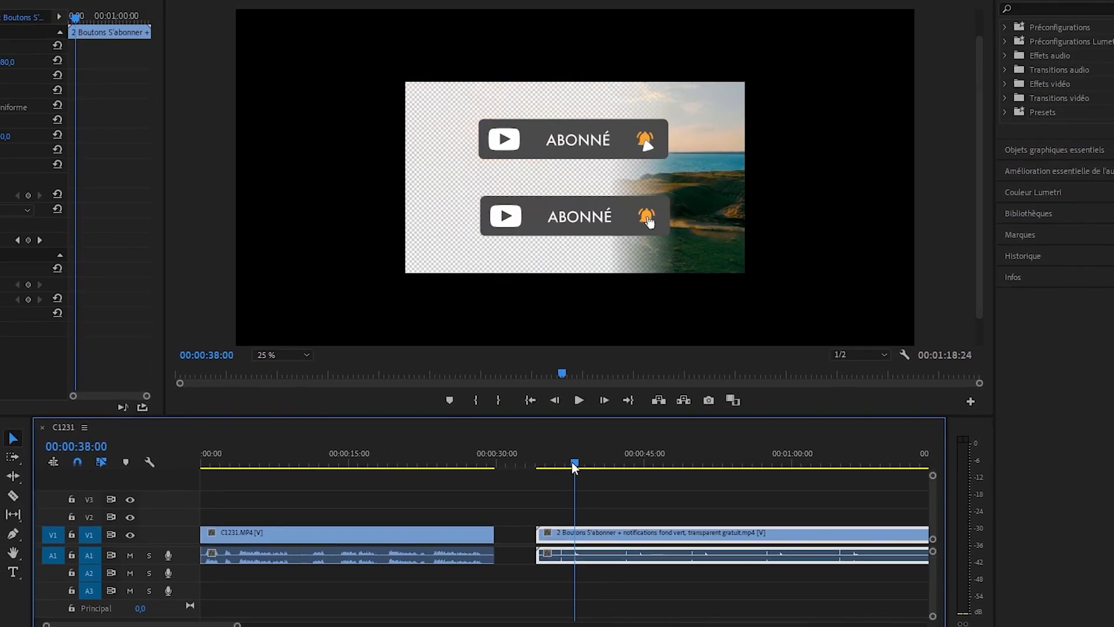
- Split the green-screen button clip at 00:00:47:07 and 00:00:53:15 with the Razor tool
drag(572, 465, 664, 484)
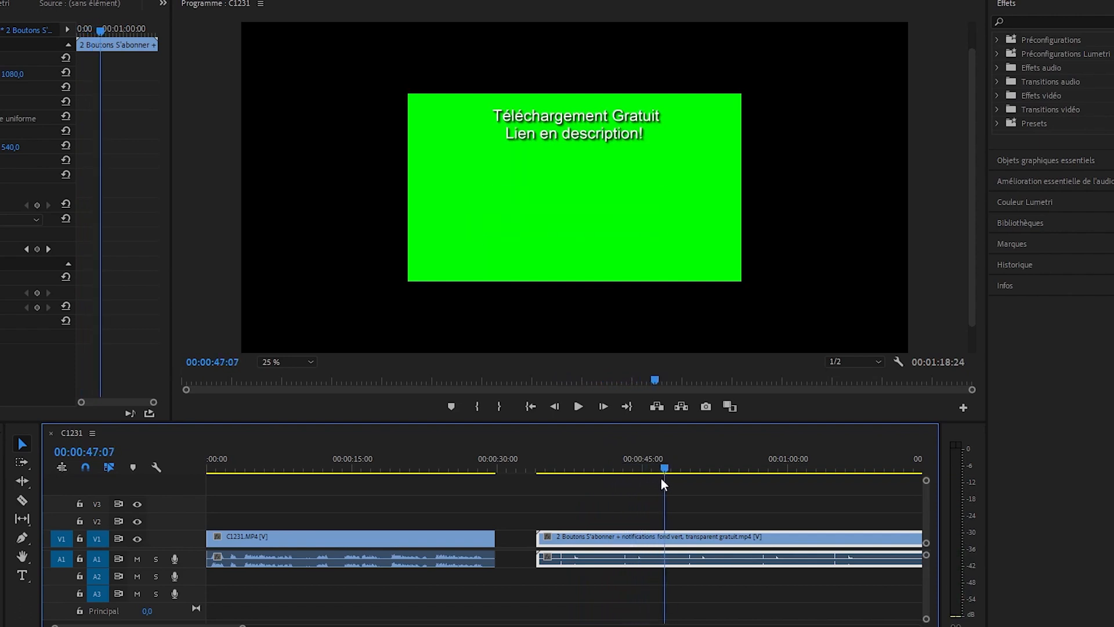
key(c)
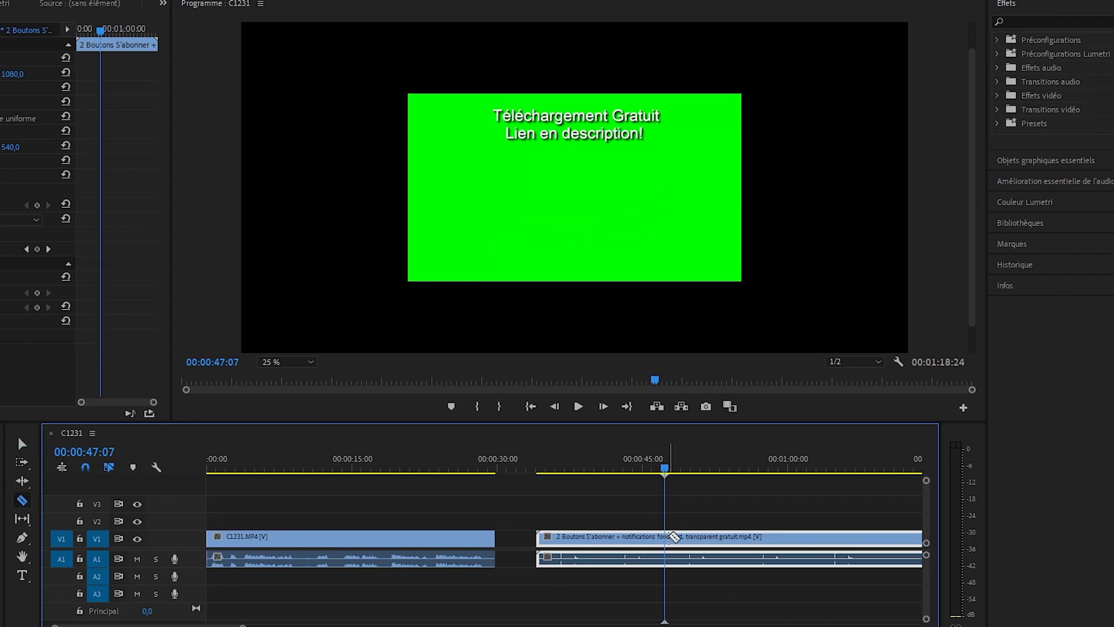
click(665, 536)
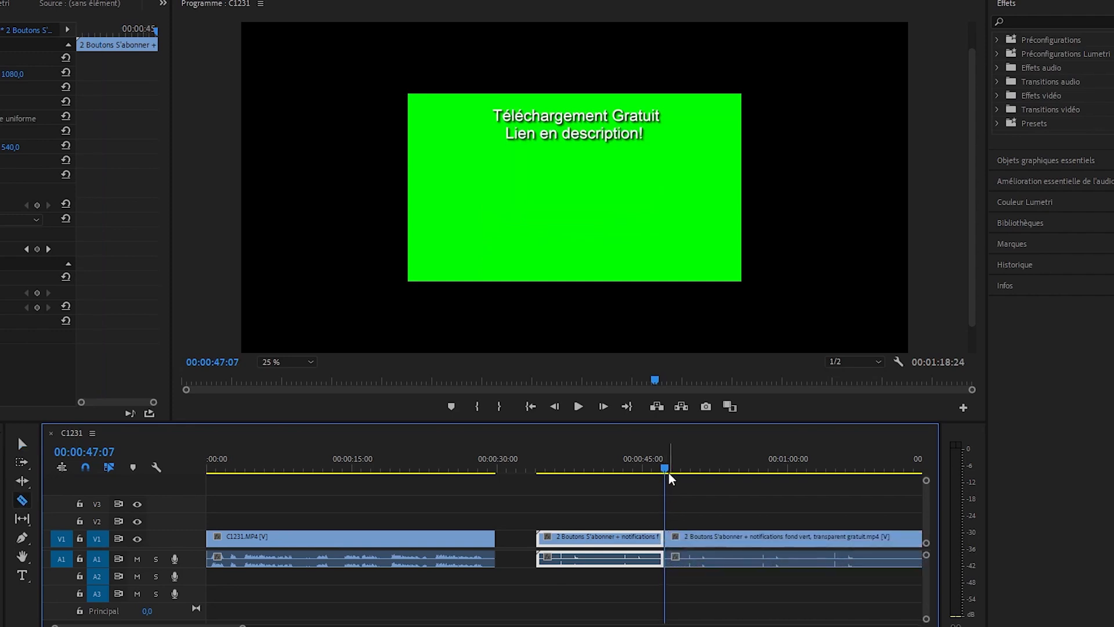
drag(666, 473, 730, 476)
click(726, 537)
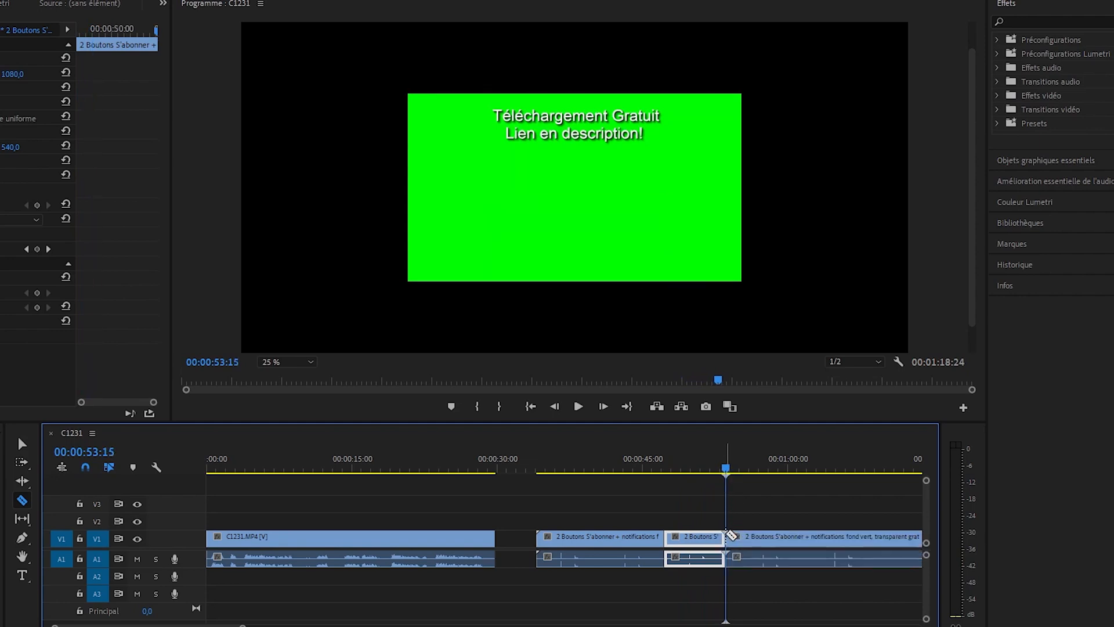
- Delete the first and last pieces of the split button clip, keeping only the middle section
key(v)
click(629, 540)
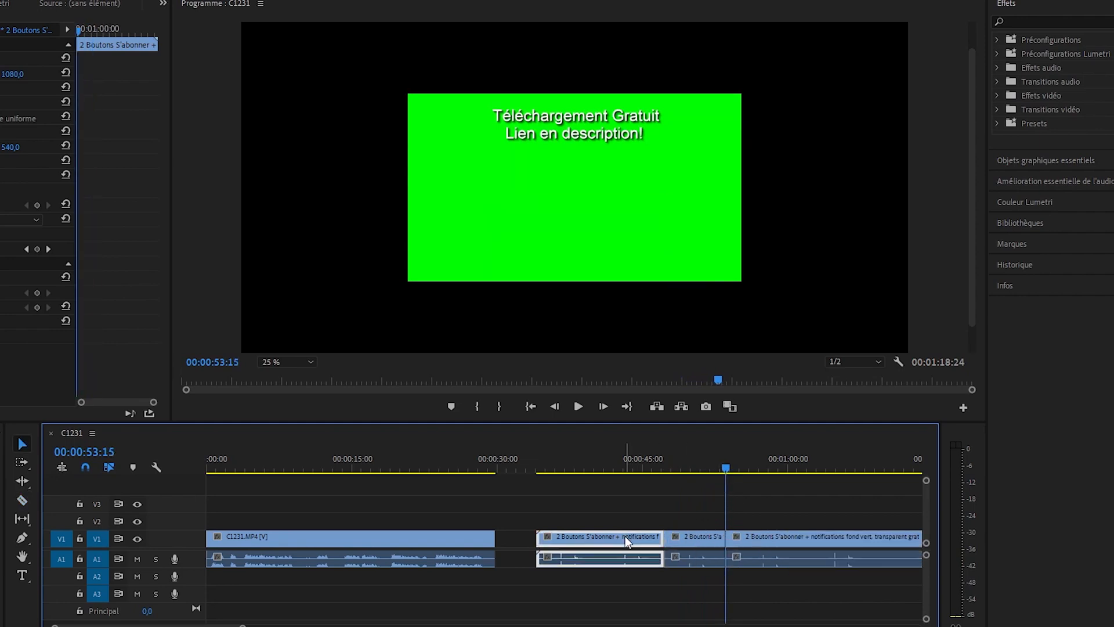
key(Delete)
click(757, 548)
key(Delete)
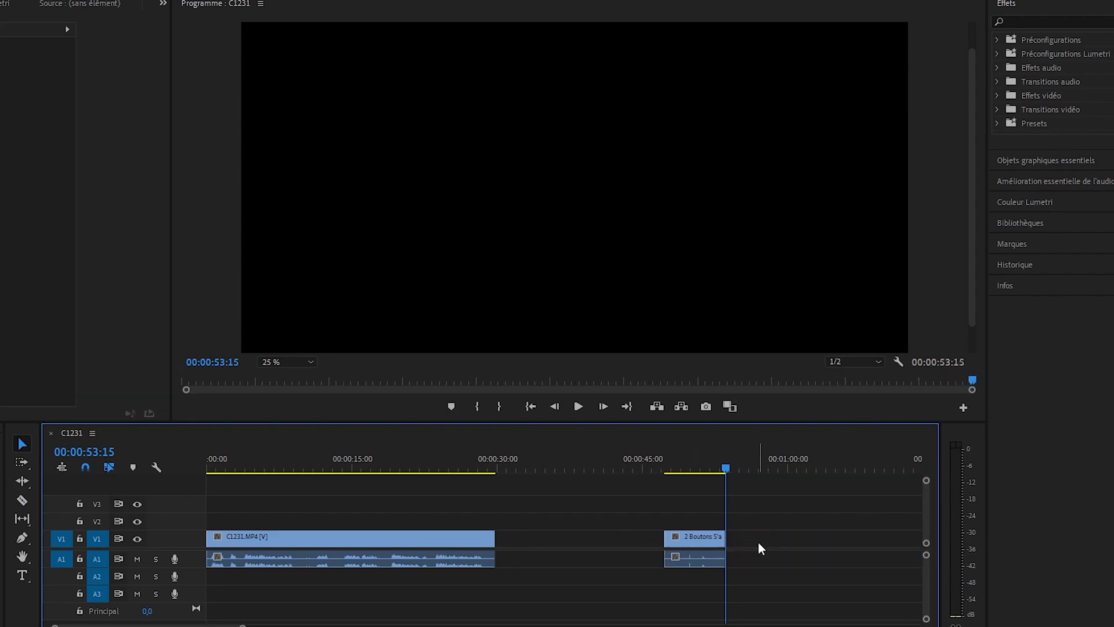
- Find the Recadrage effect and apply it to the button clip, with the playhead at 00:00:49:10
click(688, 462)
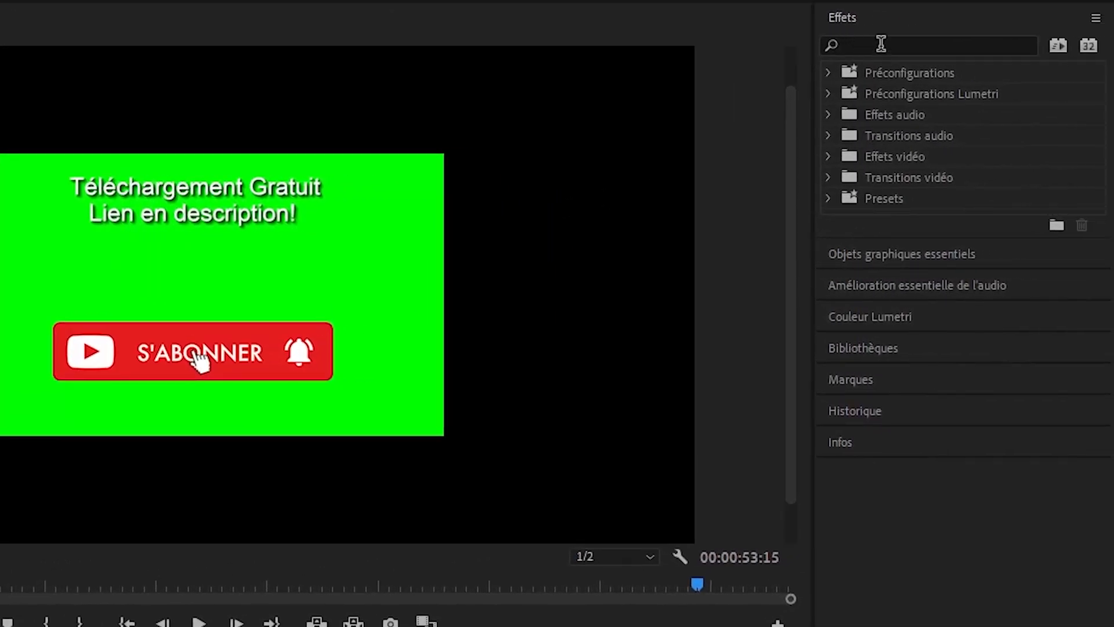
click(881, 44)
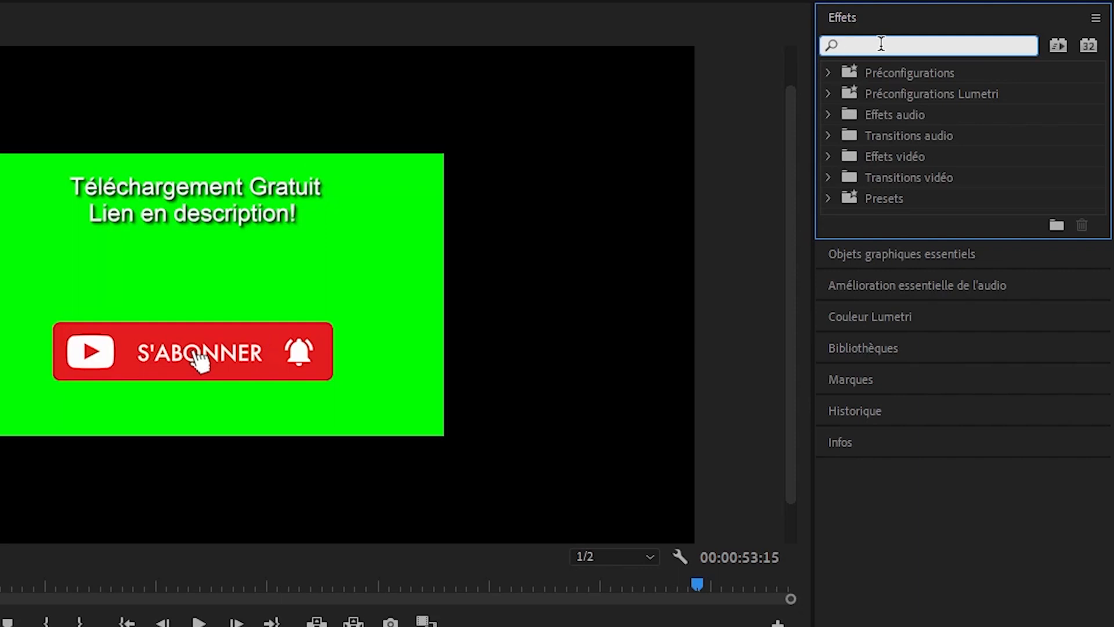
text(recadrage)
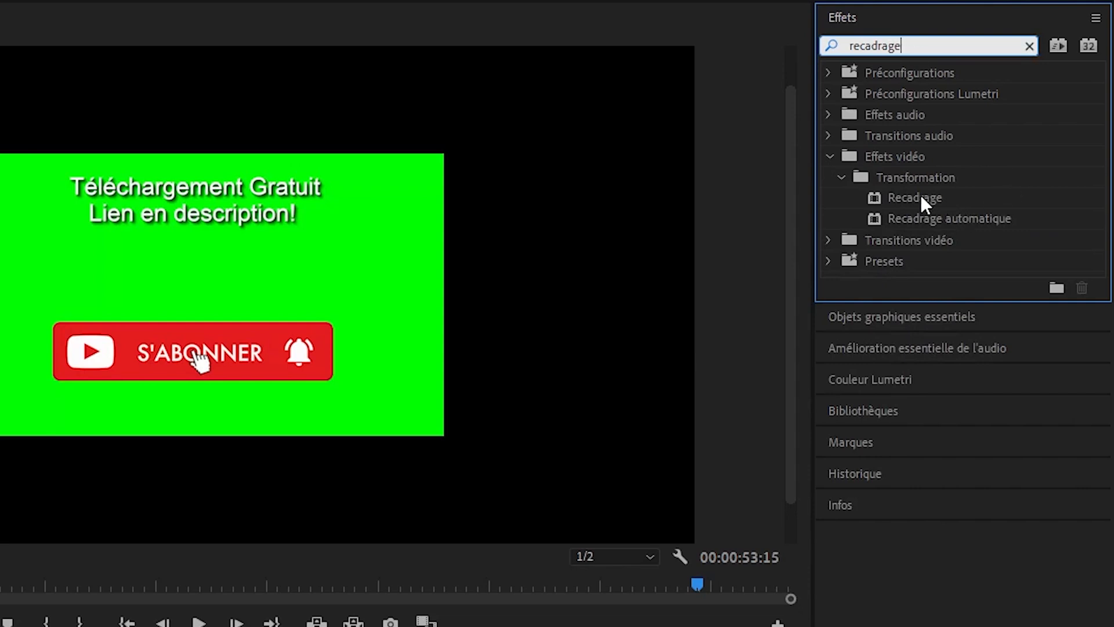
drag(920, 193, 382, 626)
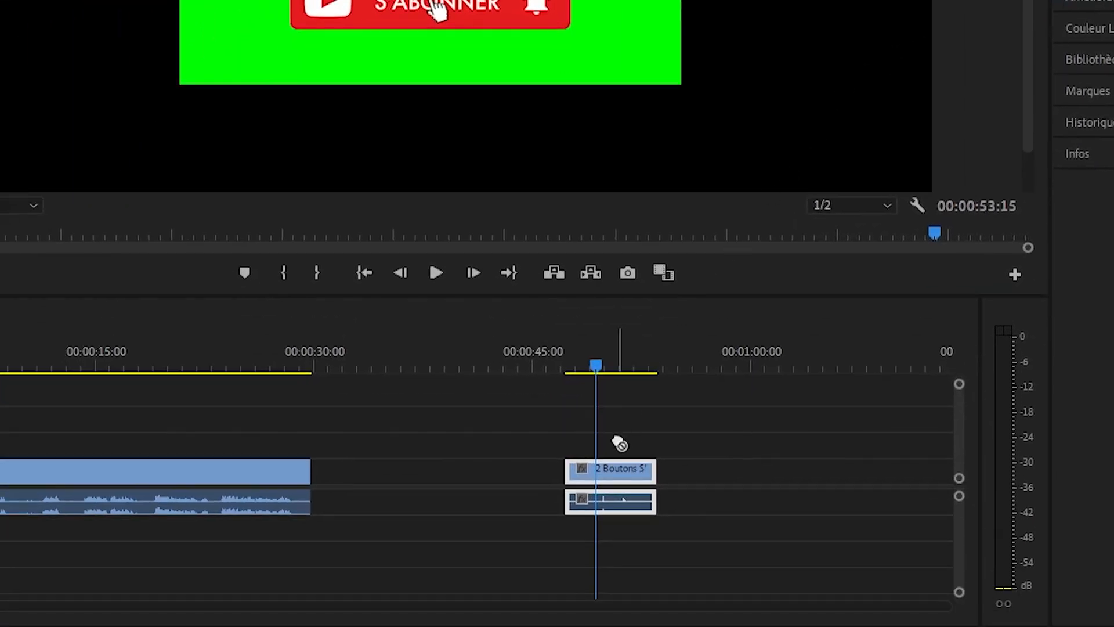
drag(620, 444, 604, 473)
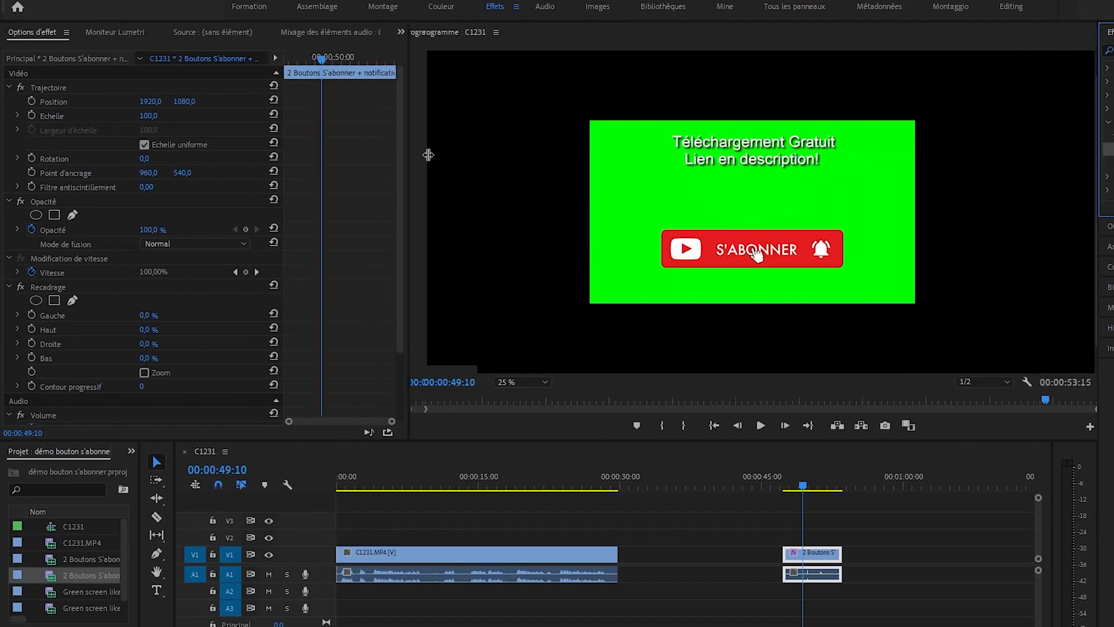
- Set the Recadrage effect's Haut value to 40% to crop away the download text above the subscribe button
drag(428, 155, 469, 160)
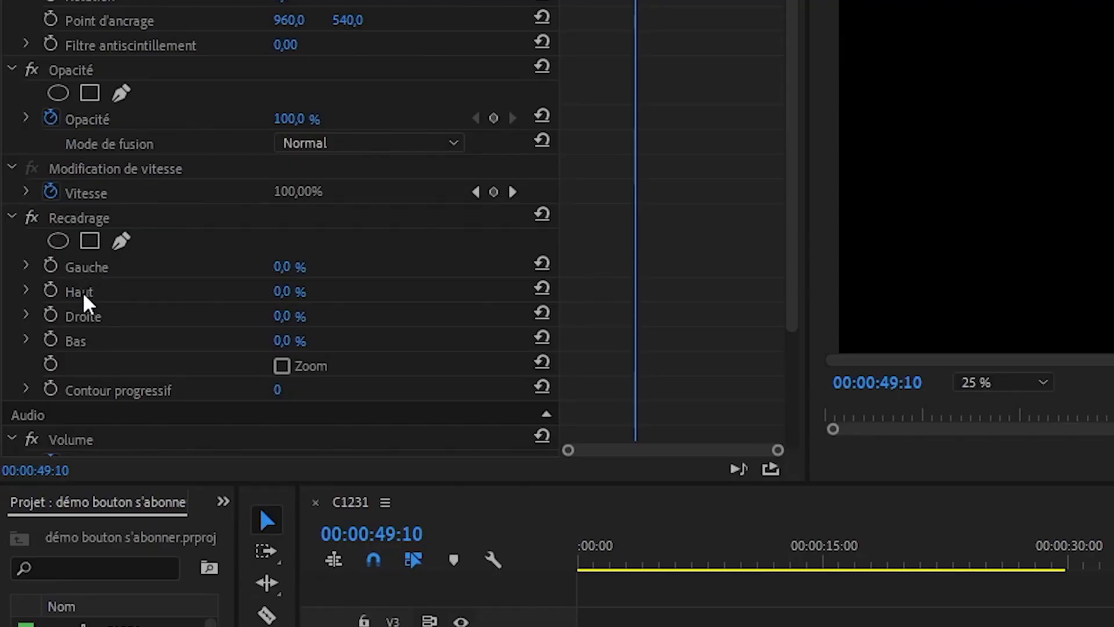
click(285, 292)
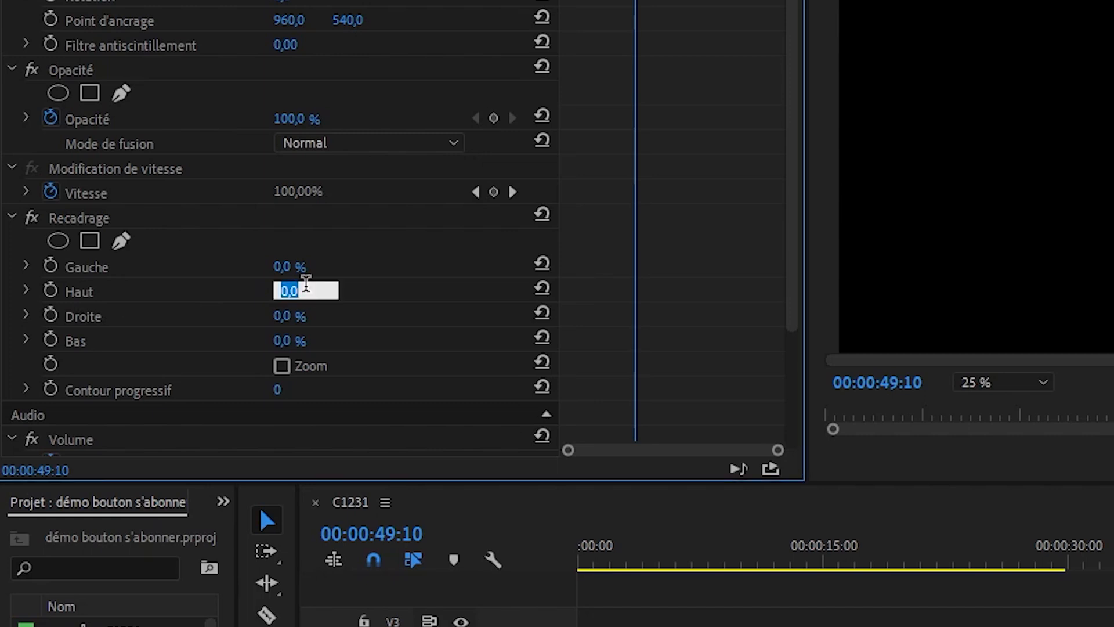
text(40)
key(Return)
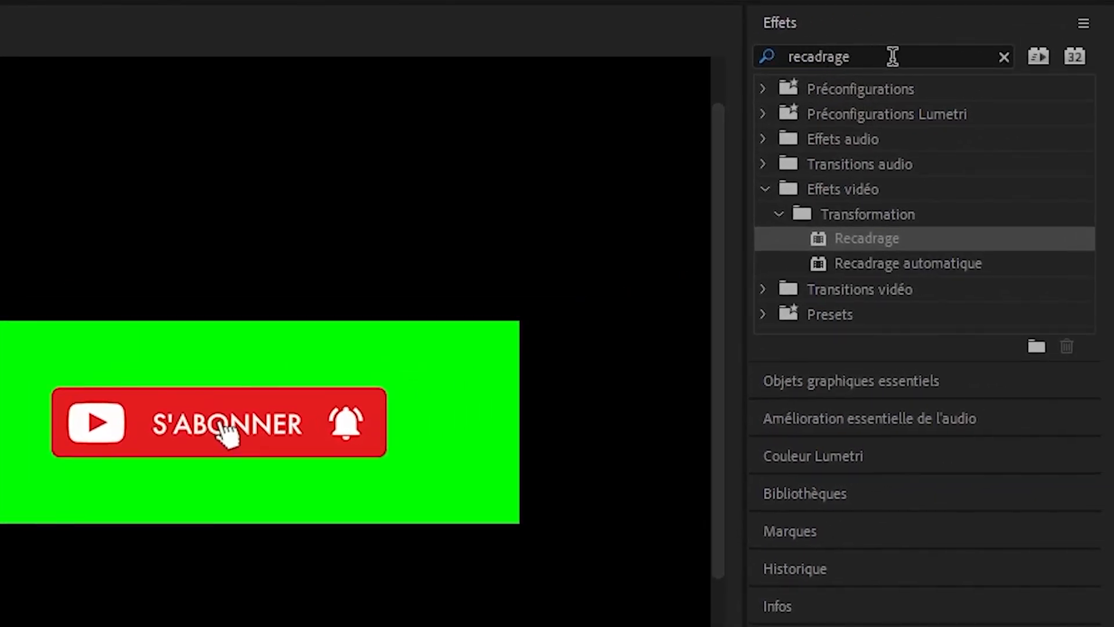
- Find the UltraKey effect and apply it to the button clip
double_click(790, 58)
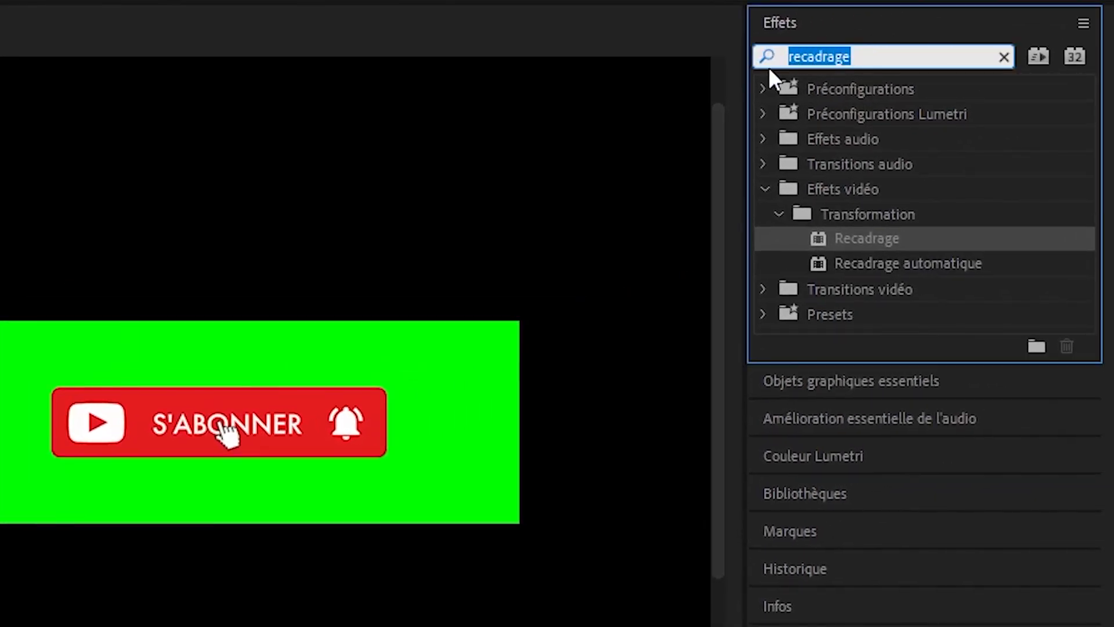
text(ultr)
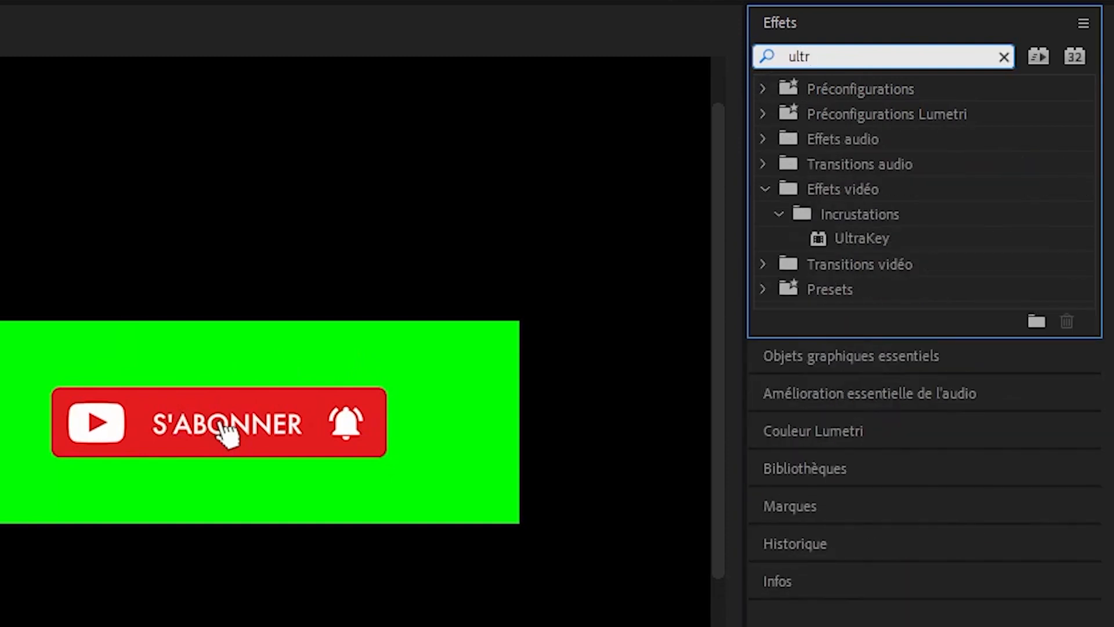
text(akey)
drag(873, 236, 213, 626)
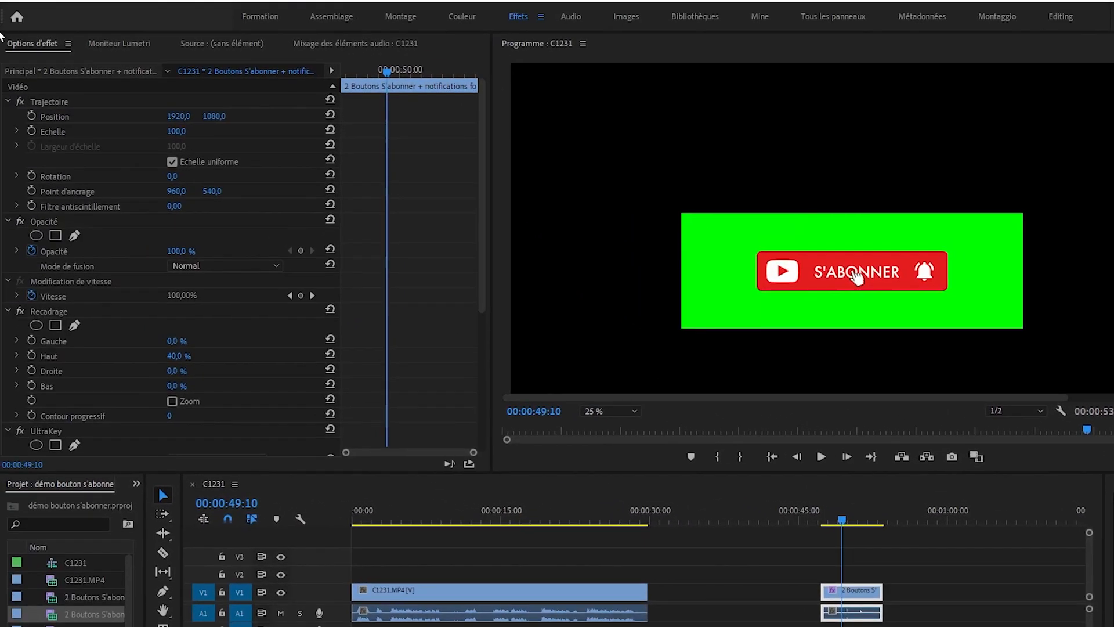
- Sample the green background as UltraKey's "Couleur de découpe" to key it out around the subscribe button
drag(482, 238, 482, 331)
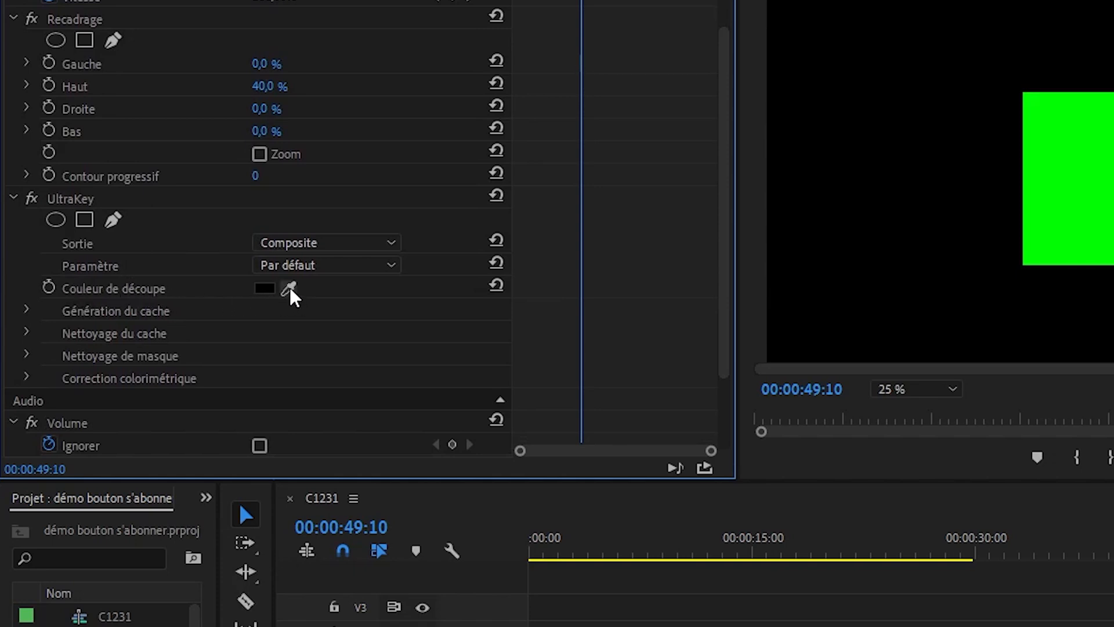
drag(290, 293, 1096, 127)
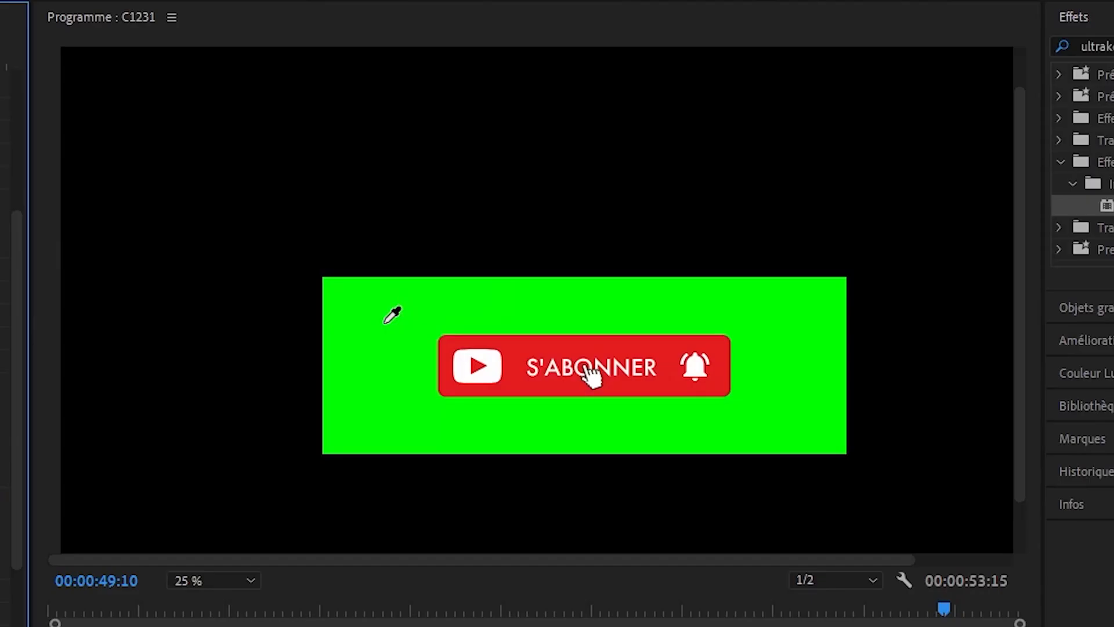
drag(384, 323, 385, 326)
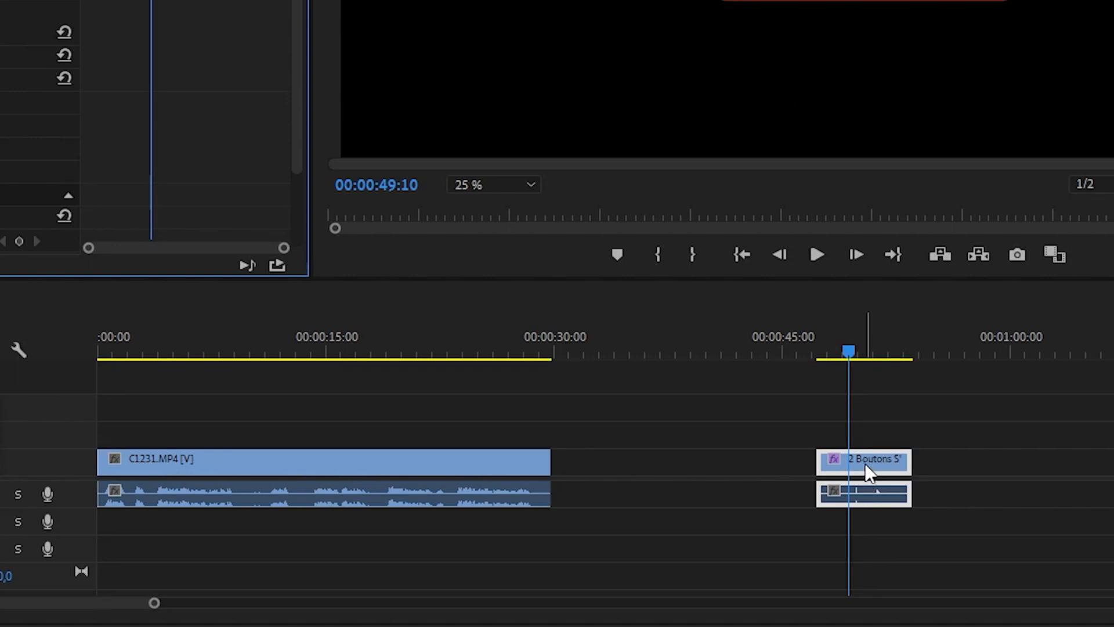
- Overlay the button clip on the track directly above C1231.MP4 at about 4 seconds, with its audio on A2 and the playhead at its start
drag(864, 463, 630, 409)
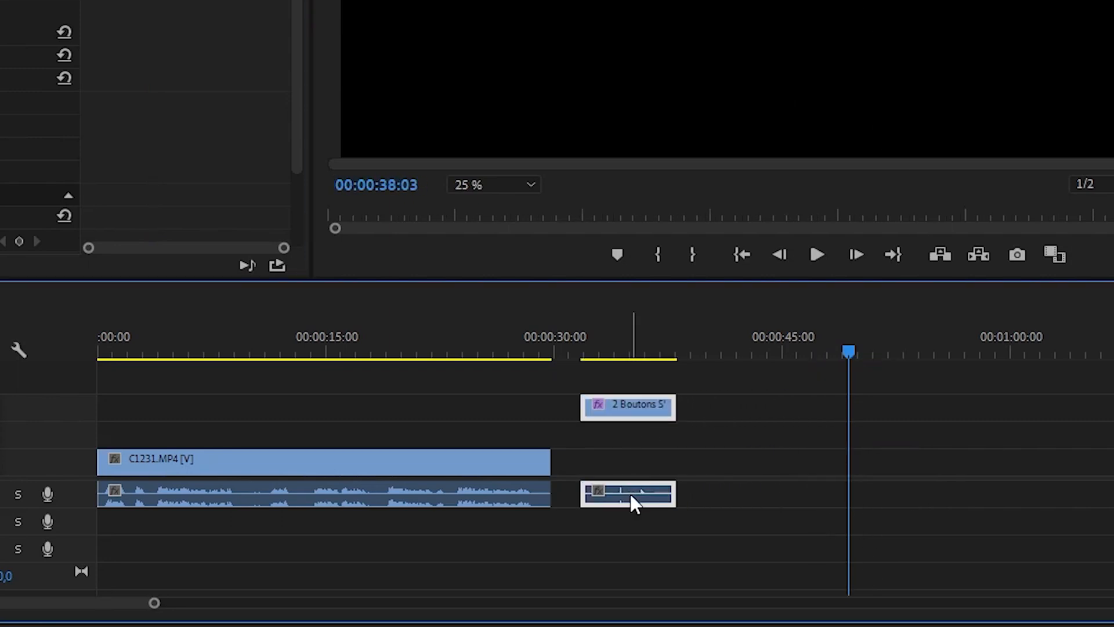
drag(630, 499, 631, 514)
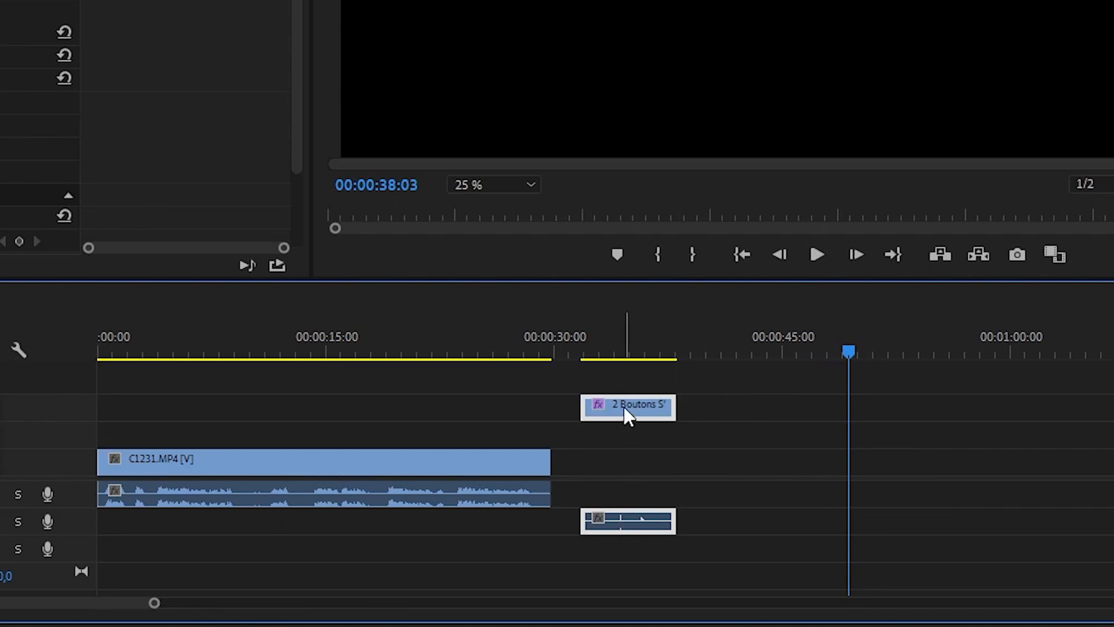
drag(619, 410, 196, 447)
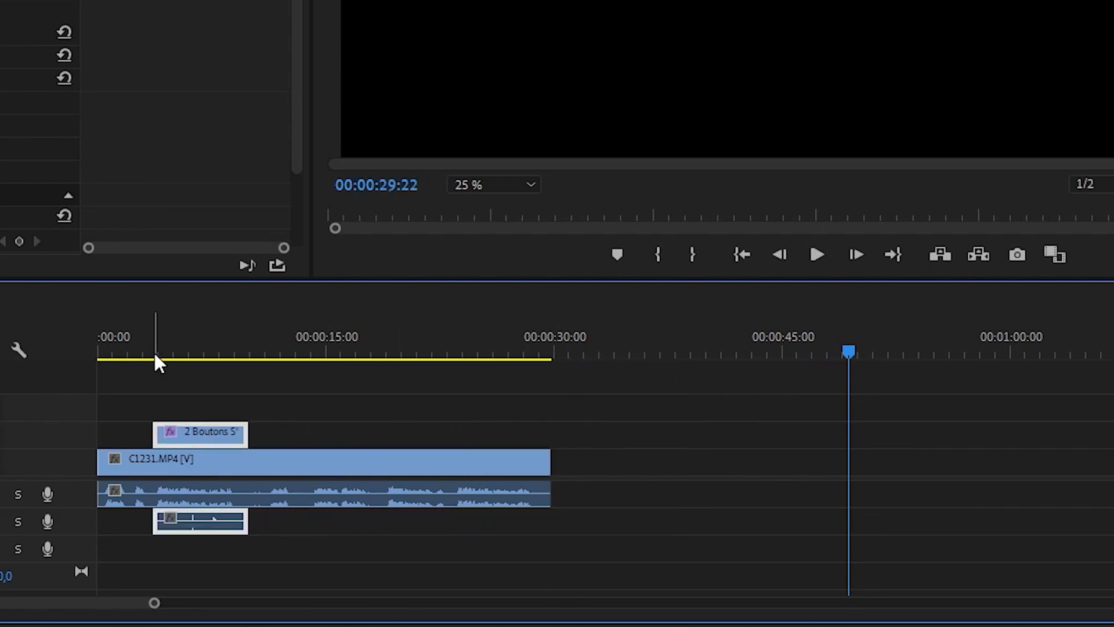
click(159, 349)
drag(154, 351, 146, 354)
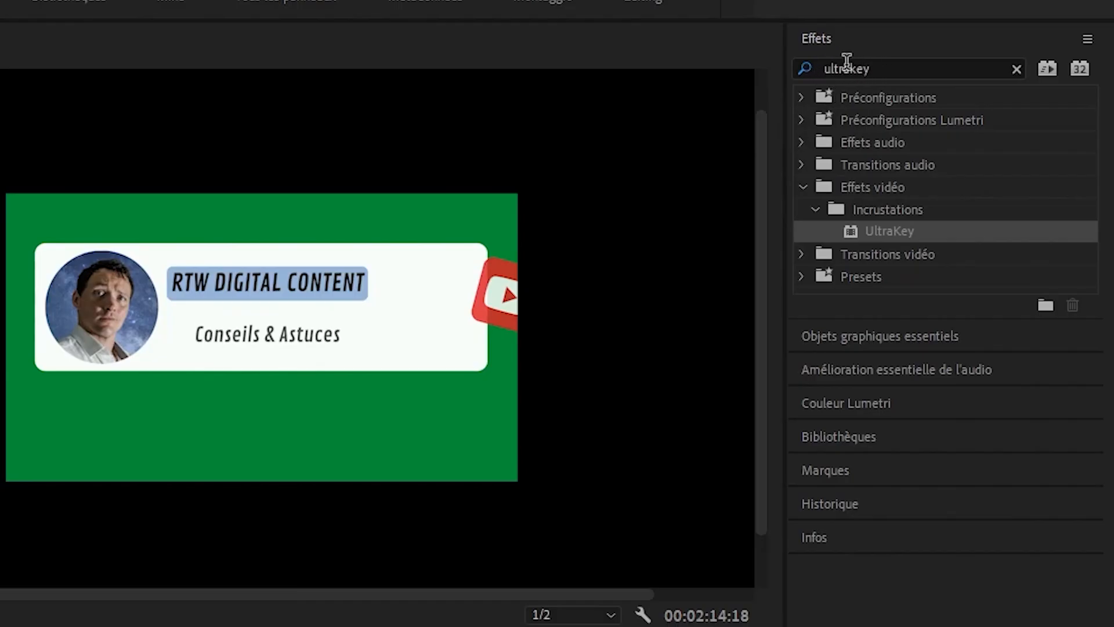
- Apply UltraKey to the s'abonner (1).mp4 clip and sample its green background as the "Couleur de découpe"
drag(890, 238, 123, 626)
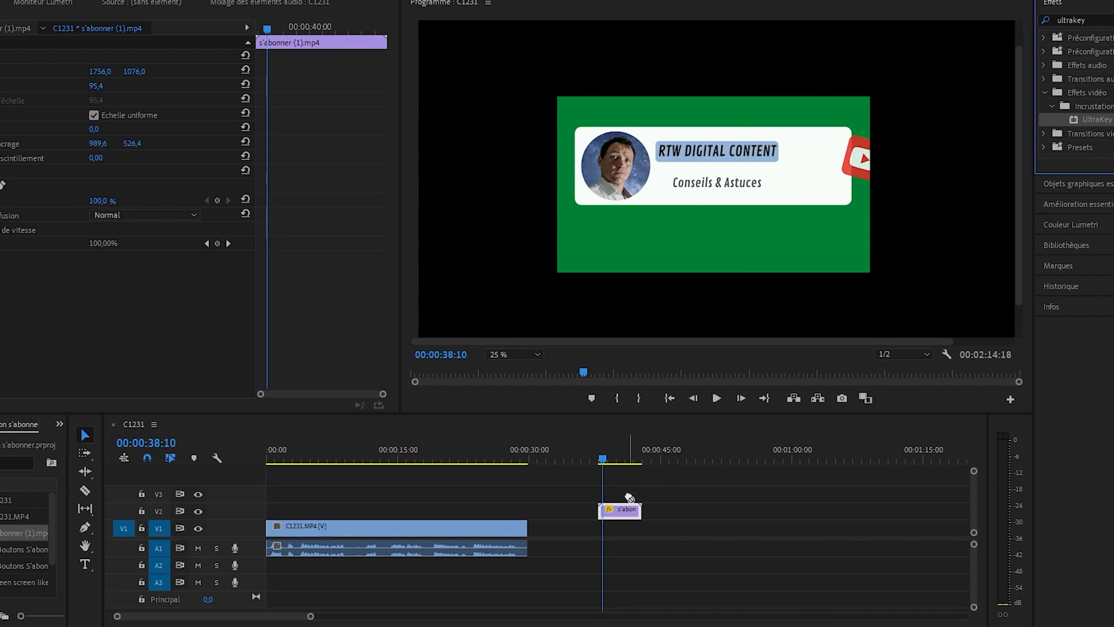
drag(630, 497, 623, 510)
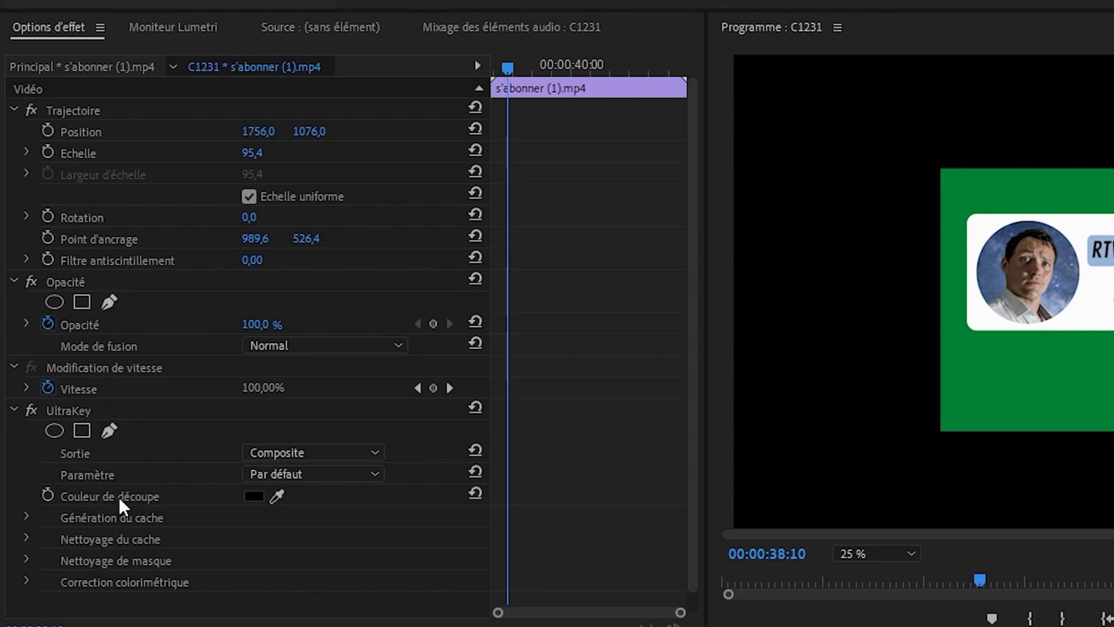
click(278, 494)
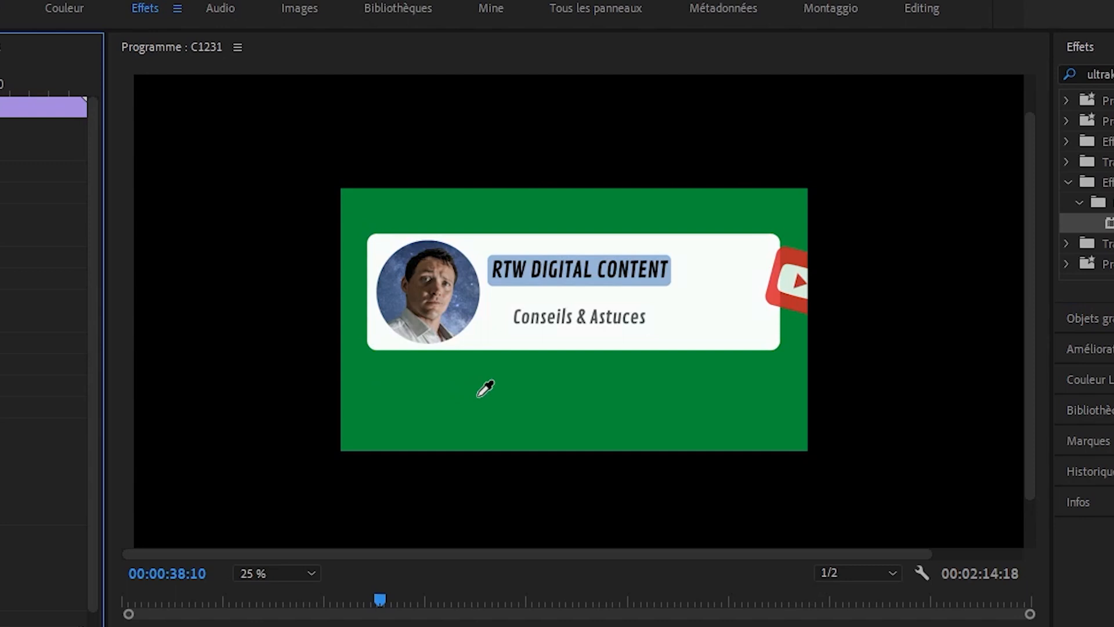
click(478, 396)
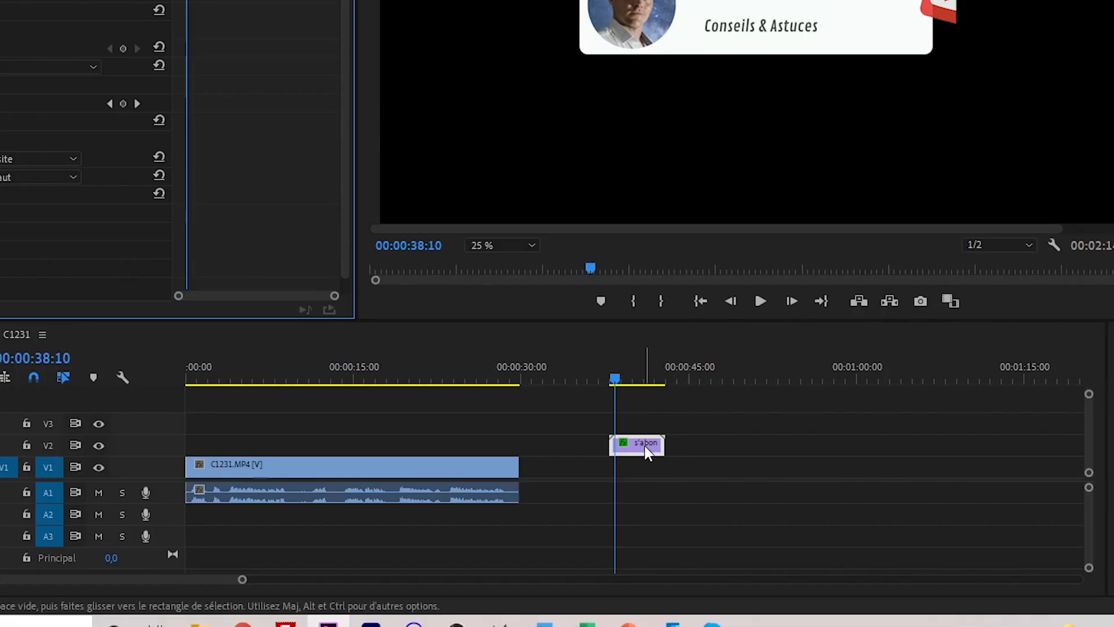
- Move the s'abonner (1).mp4 clip along V2 to sit over C1231.MP4, and set the playhead to 00:00:04:23
drag(645, 445, 269, 456)
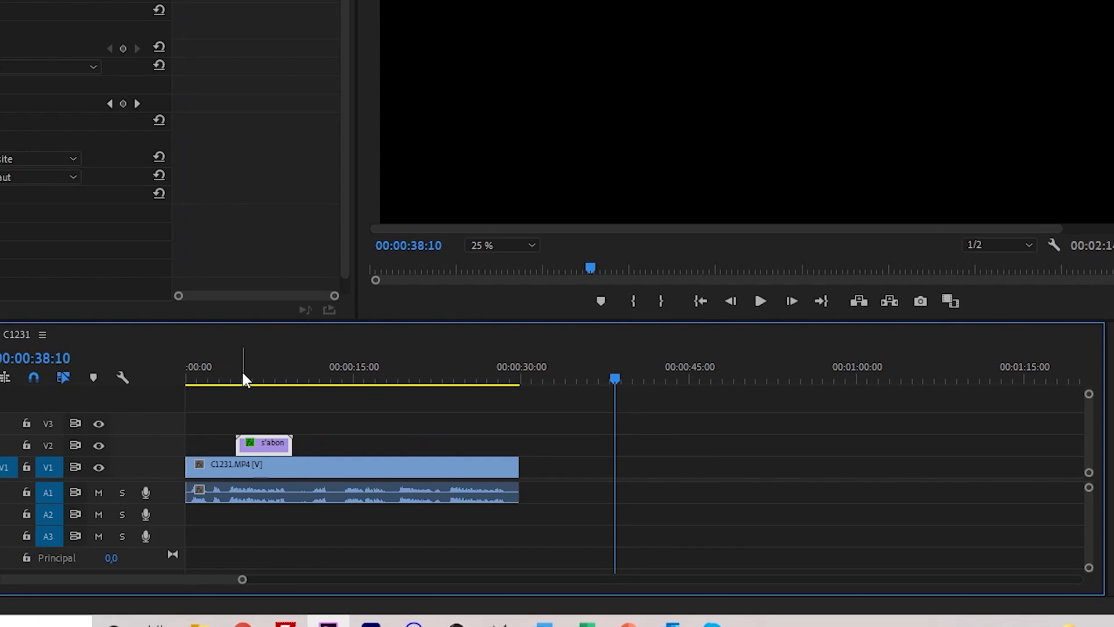
click(242, 379)
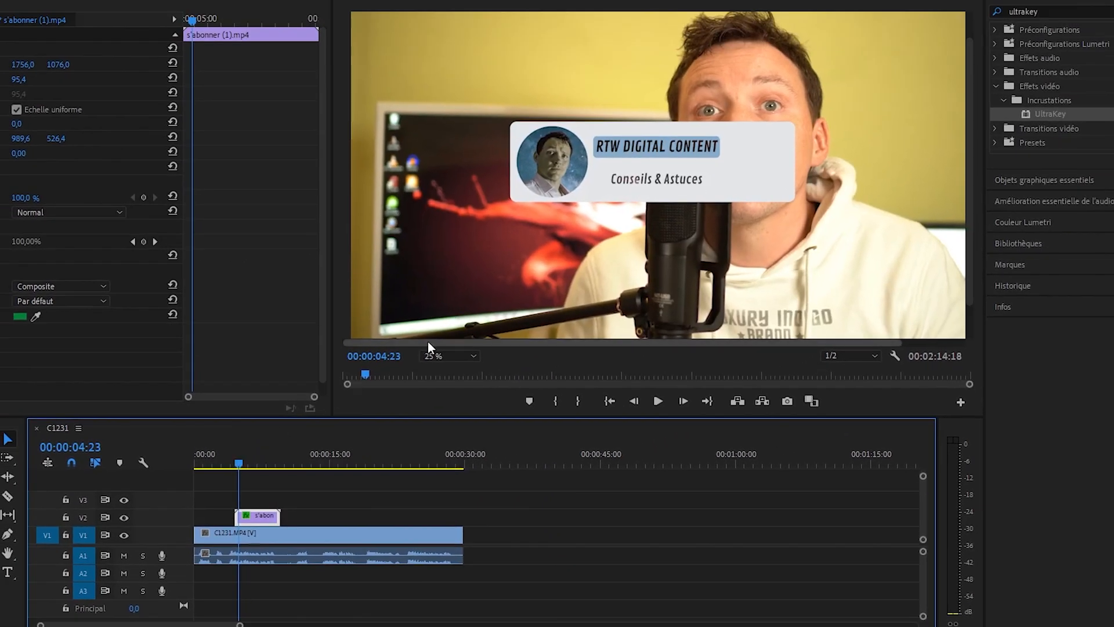
- Reposition the subscribe banner straight down into the lower part of the video frame and play the sequence to preview its animation
click(745, 176)
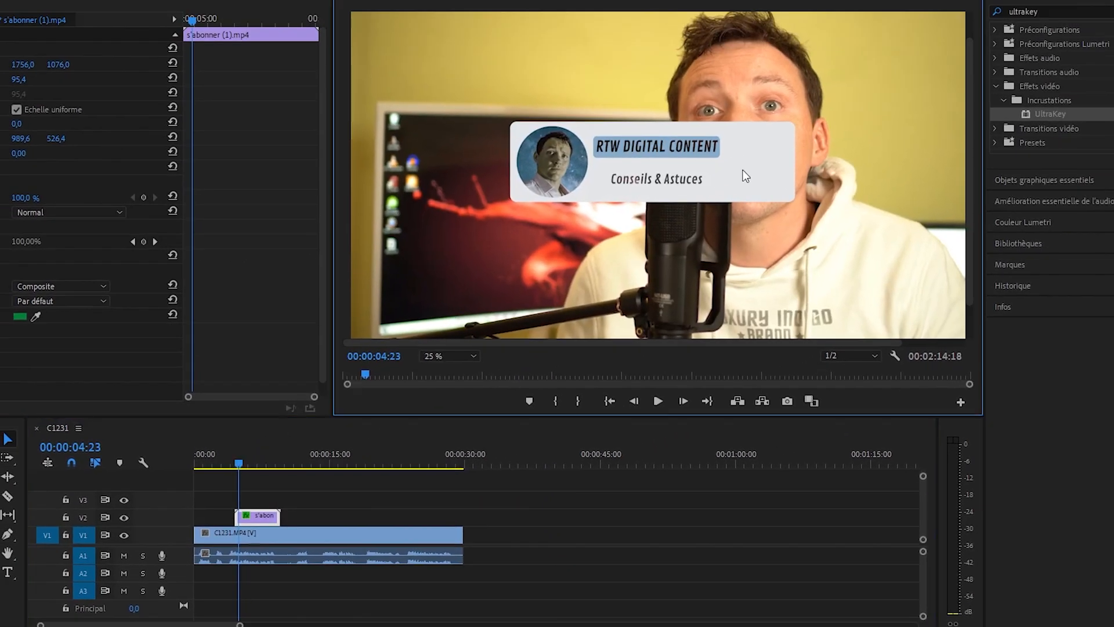
click(745, 176)
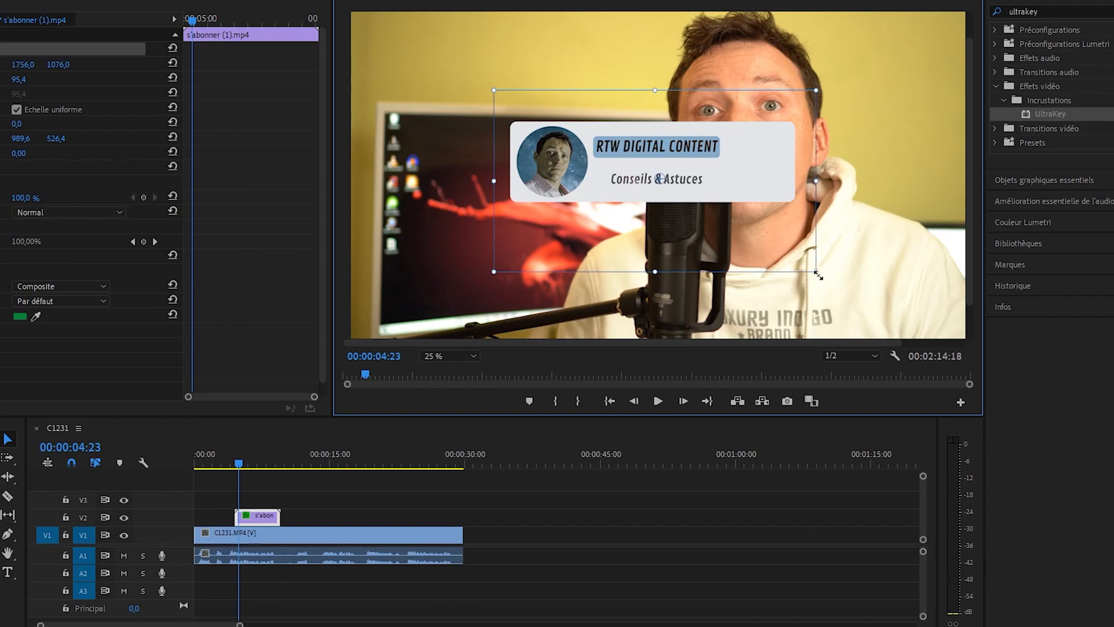
mouse_move(816, 274)
mouse_down()
mouse_move(804, 263)
mouse_move(823, 276)
mouse_move(806, 278)
mouse_up()
key(ctrl+z)
drag(744, 183, 741, 304)
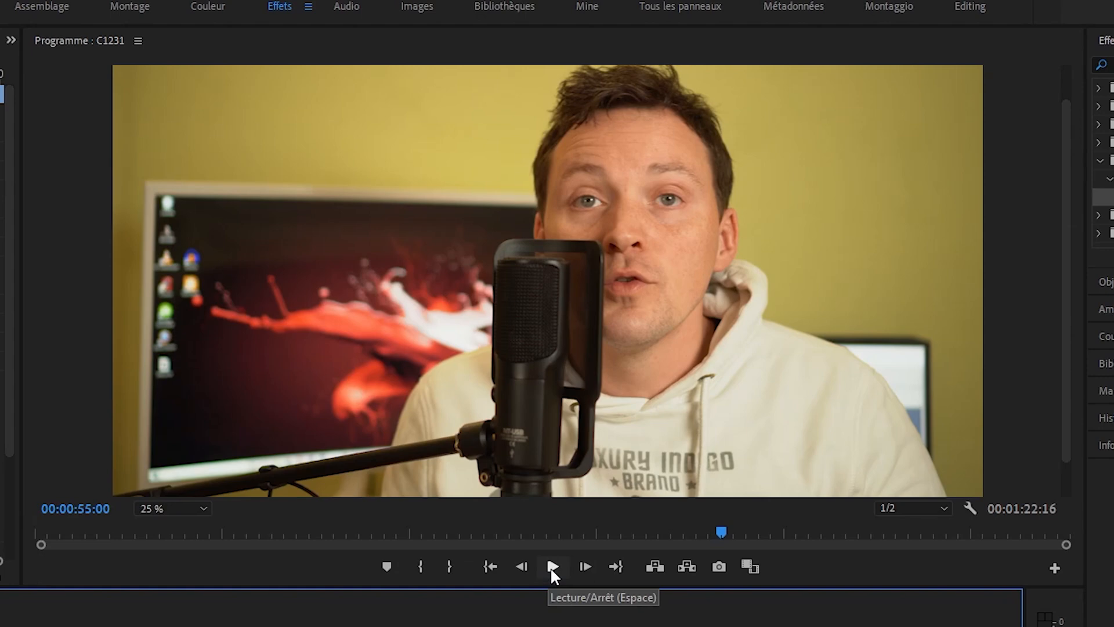
click(551, 569)
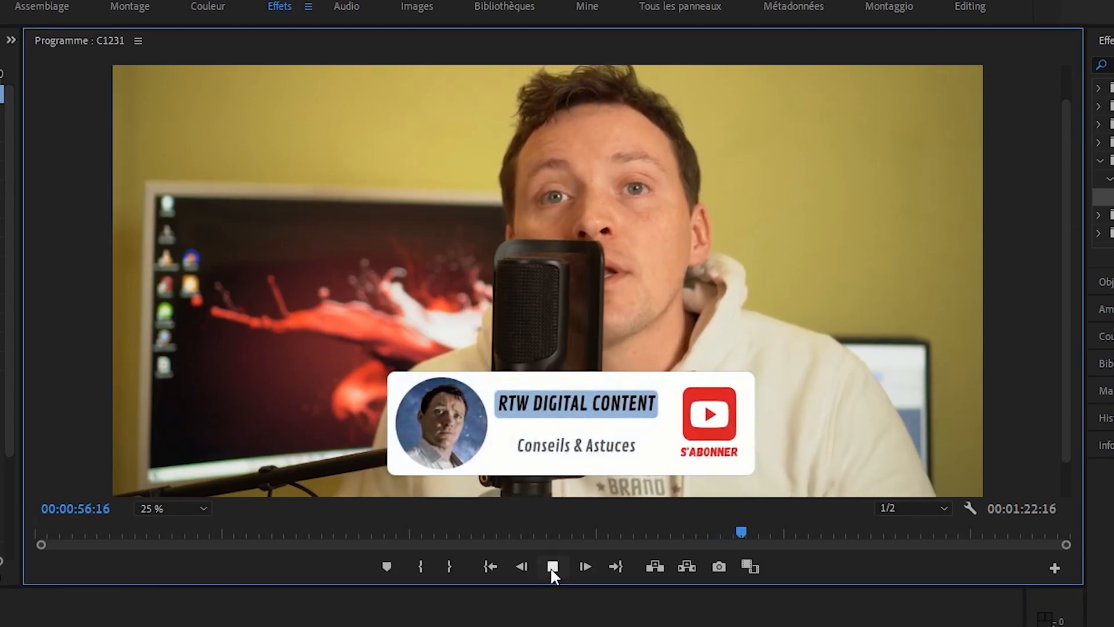